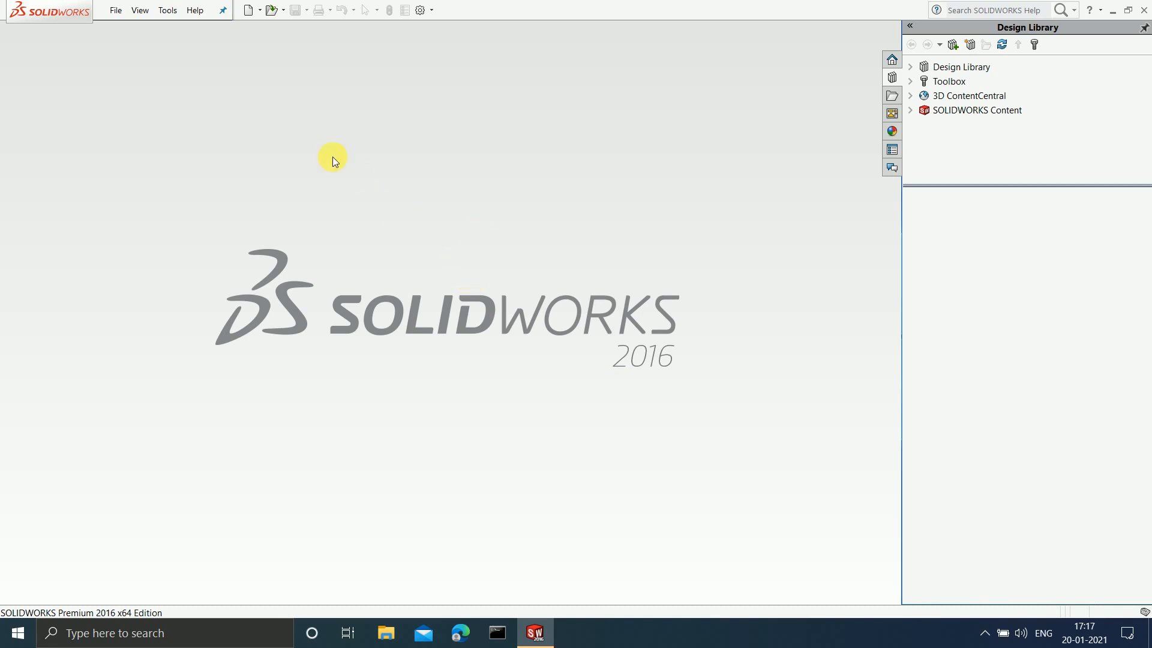
Create a new Part document
click(116, 10)
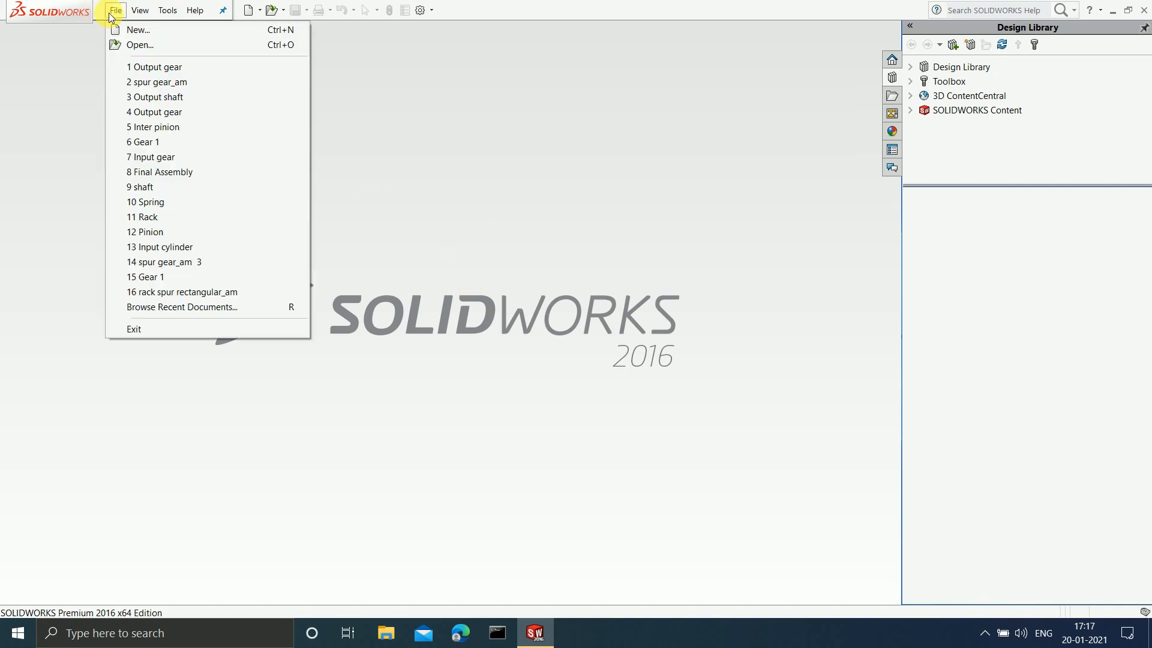
click(123, 30)
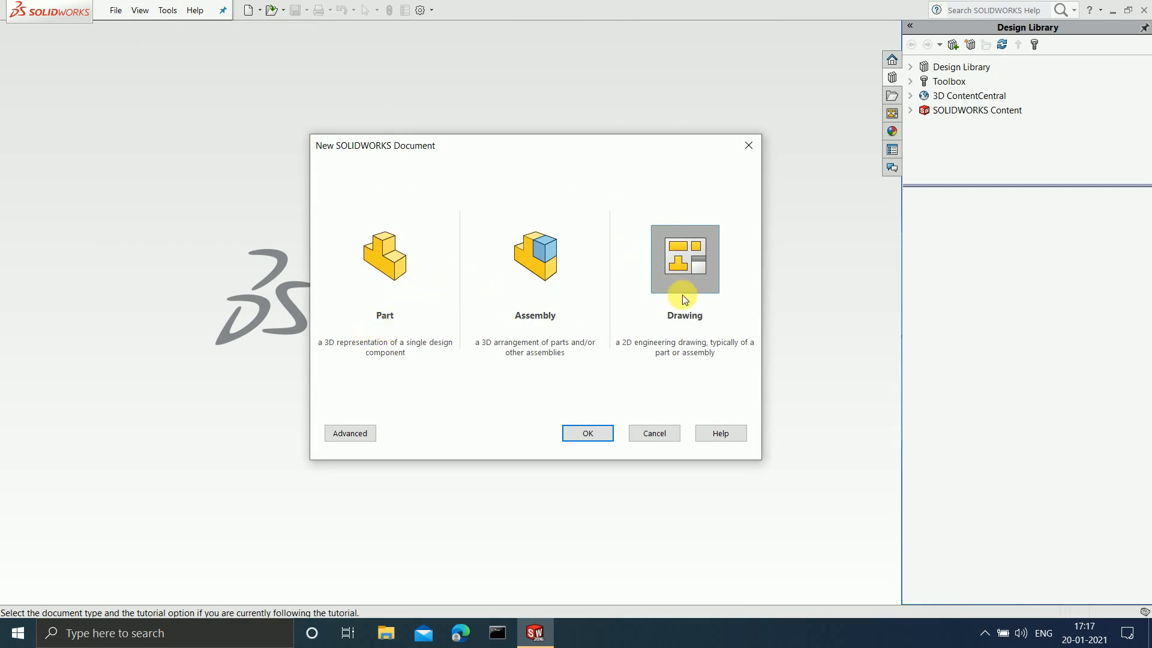
click(394, 247)
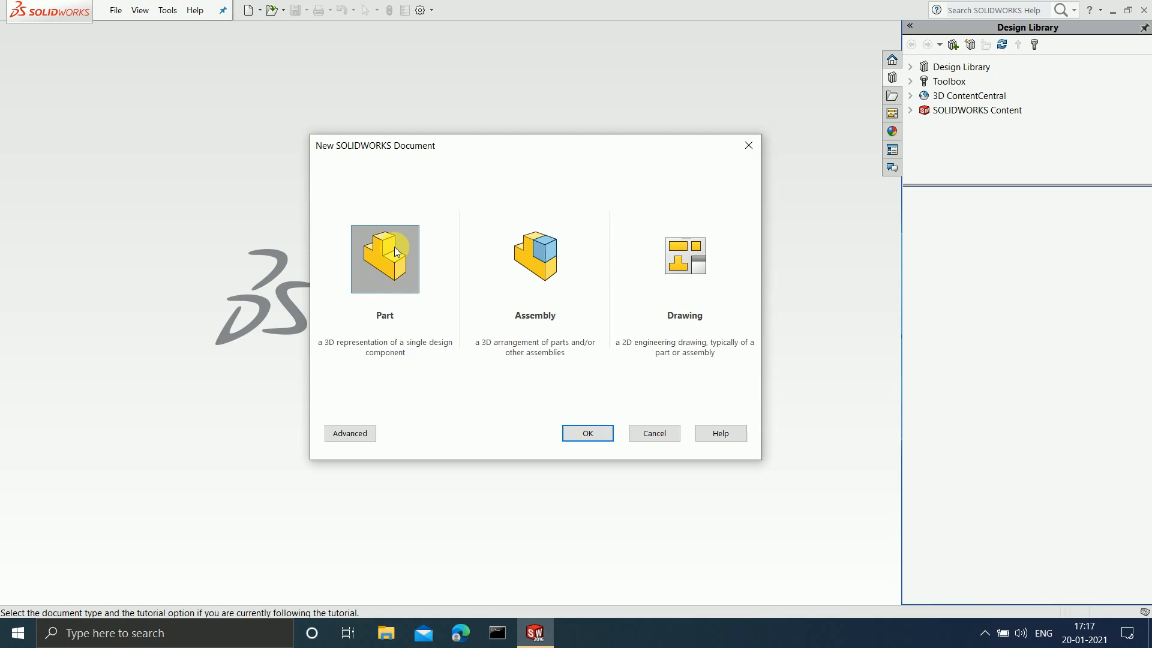
click(562, 278)
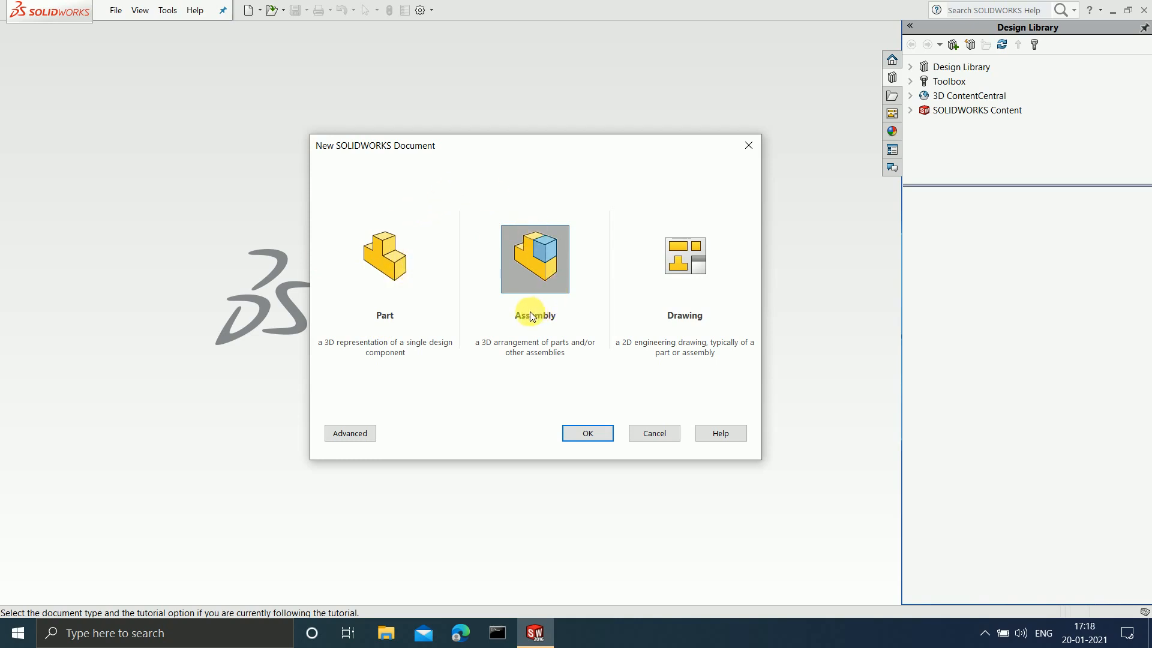
click(671, 255)
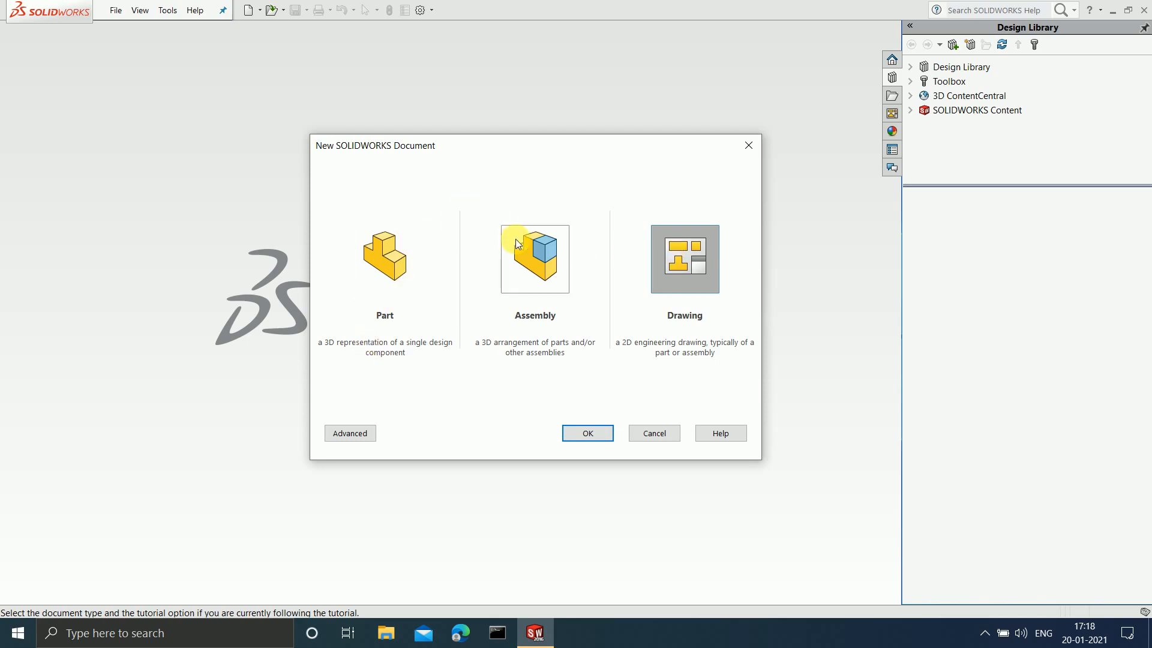
click(381, 242)
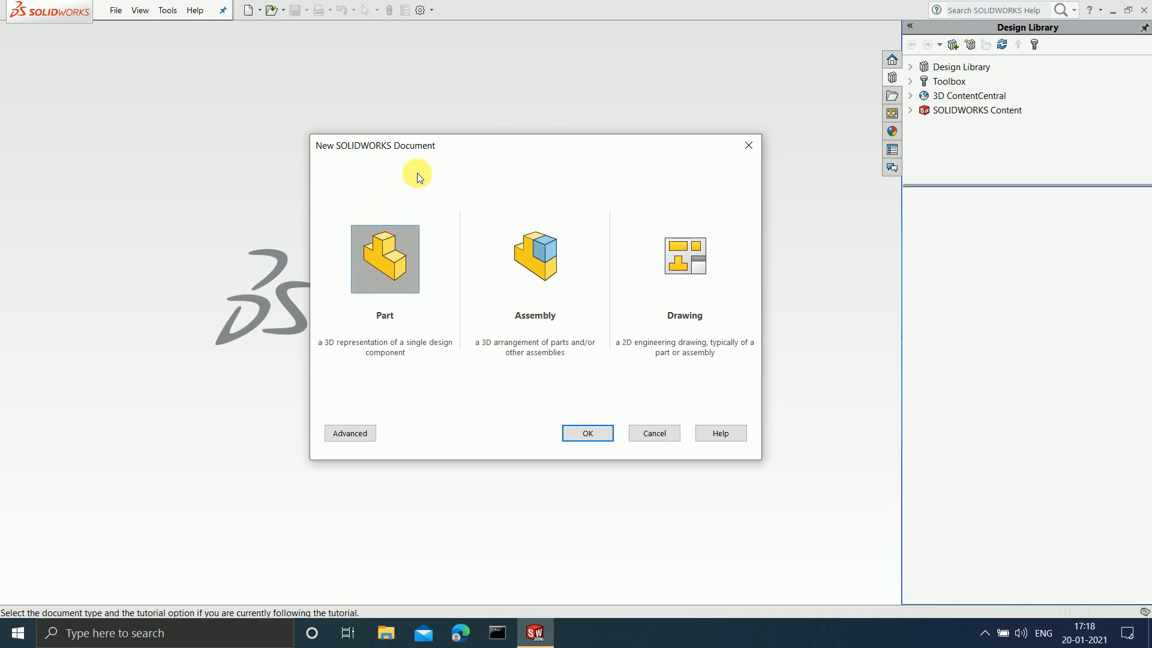
click(533, 252)
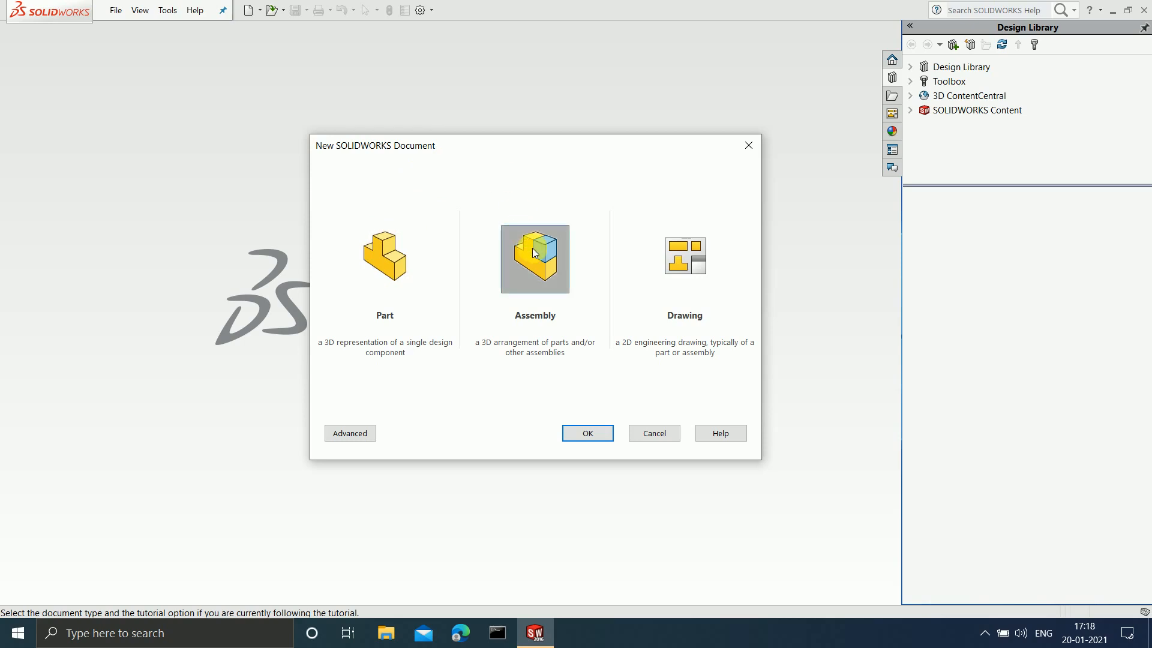
click(689, 246)
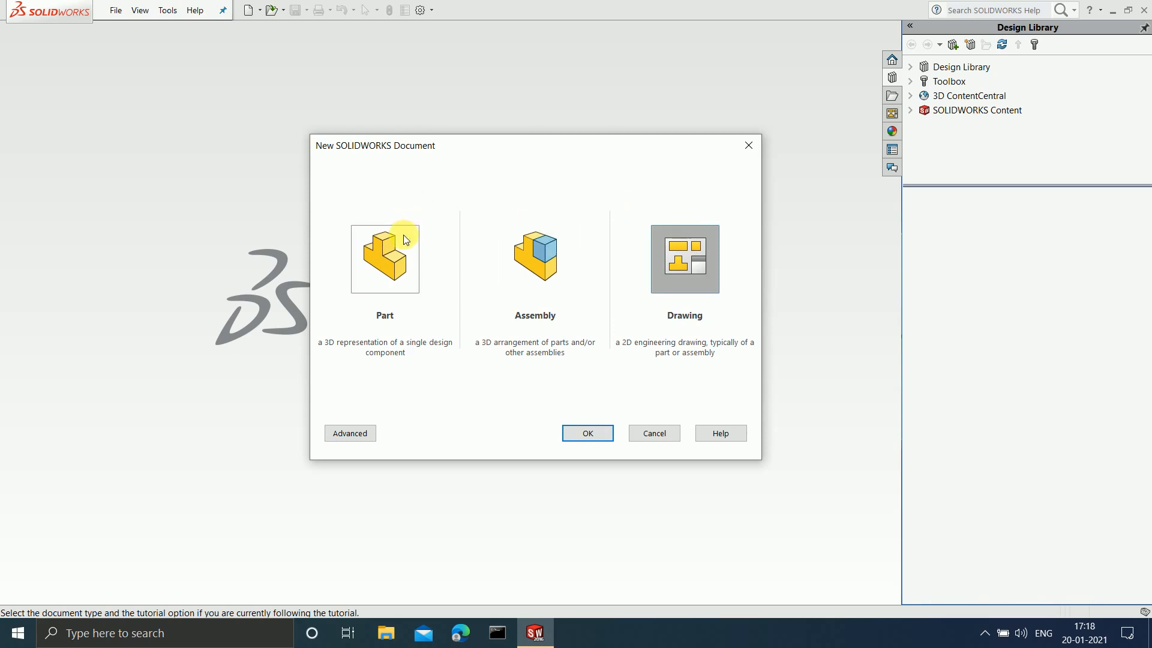
click(389, 246)
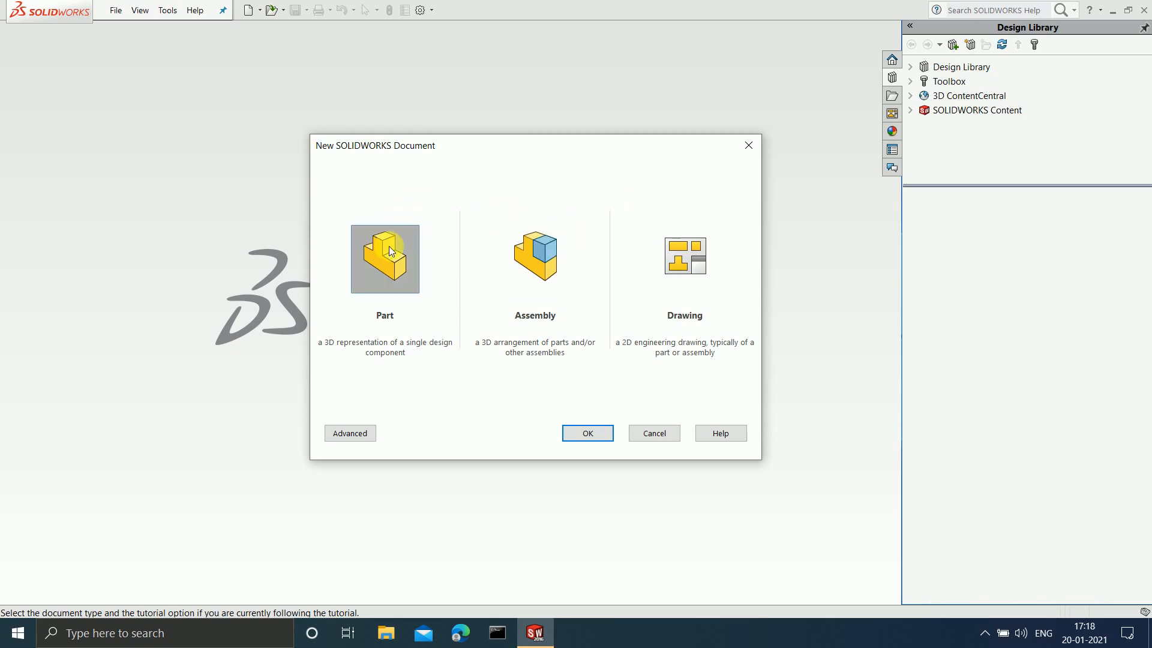
click(585, 433)
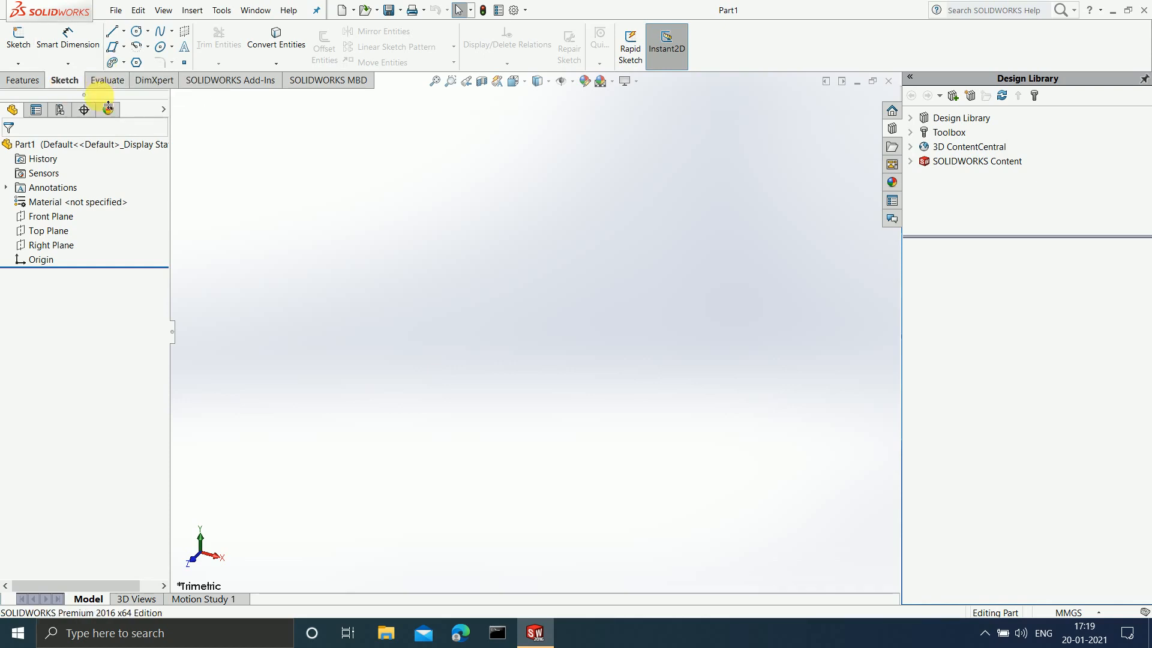
Start a sketch on the Front Plane and draw a horizontal line about 102 mm long from the origin
click(60, 218)
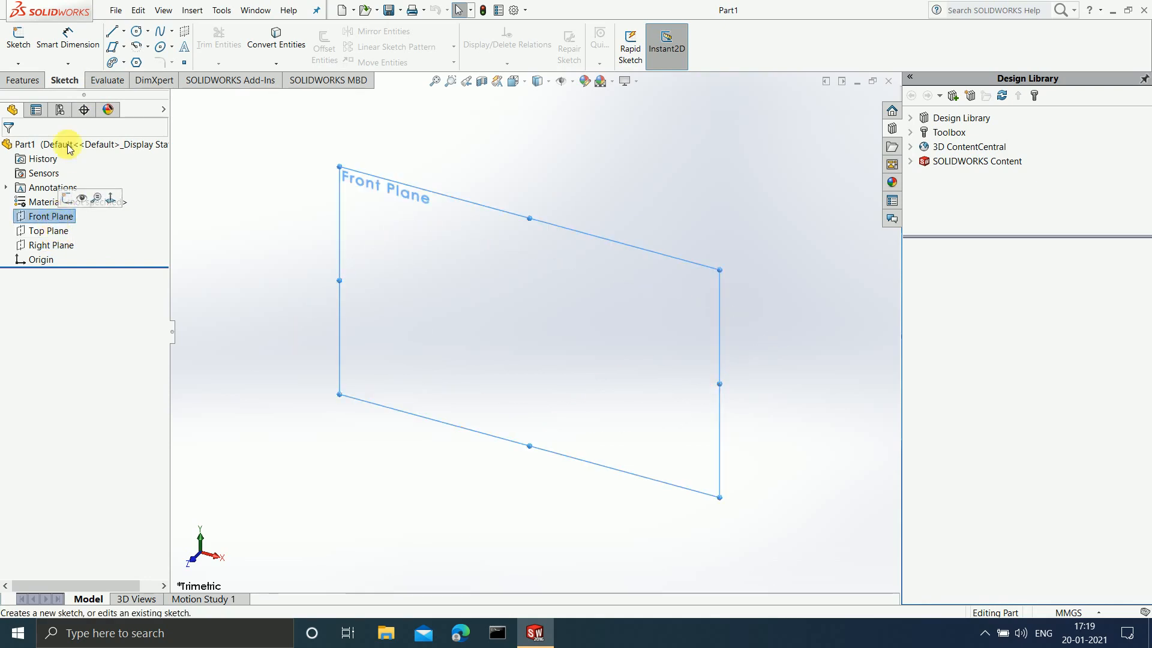
click(17, 43)
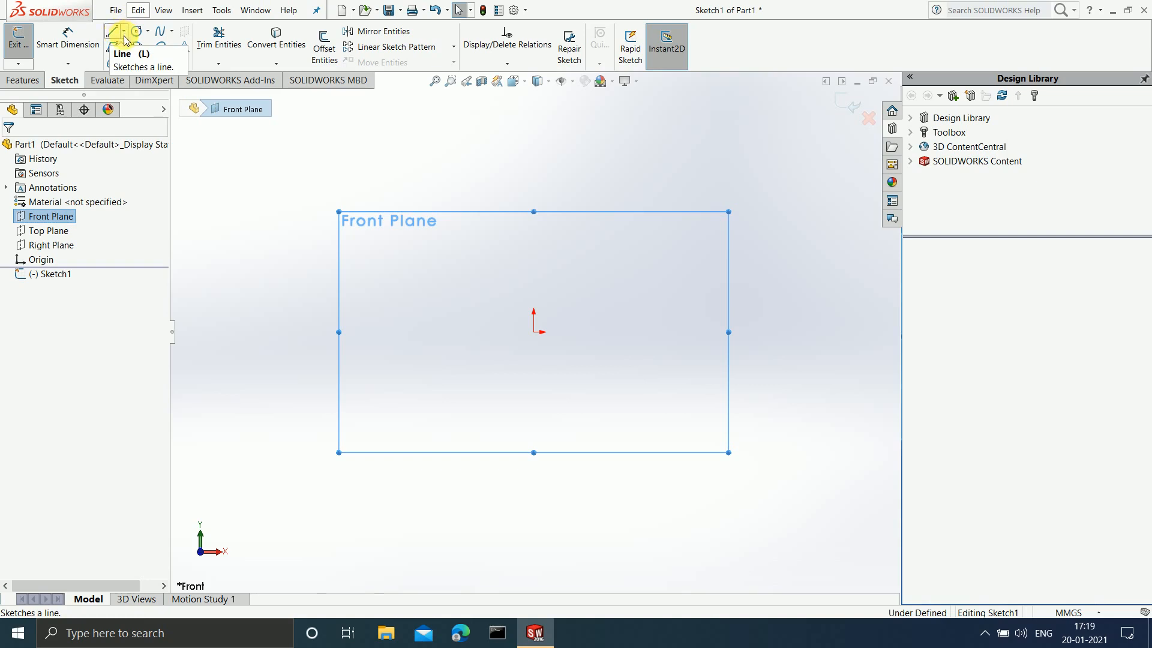
click(125, 38)
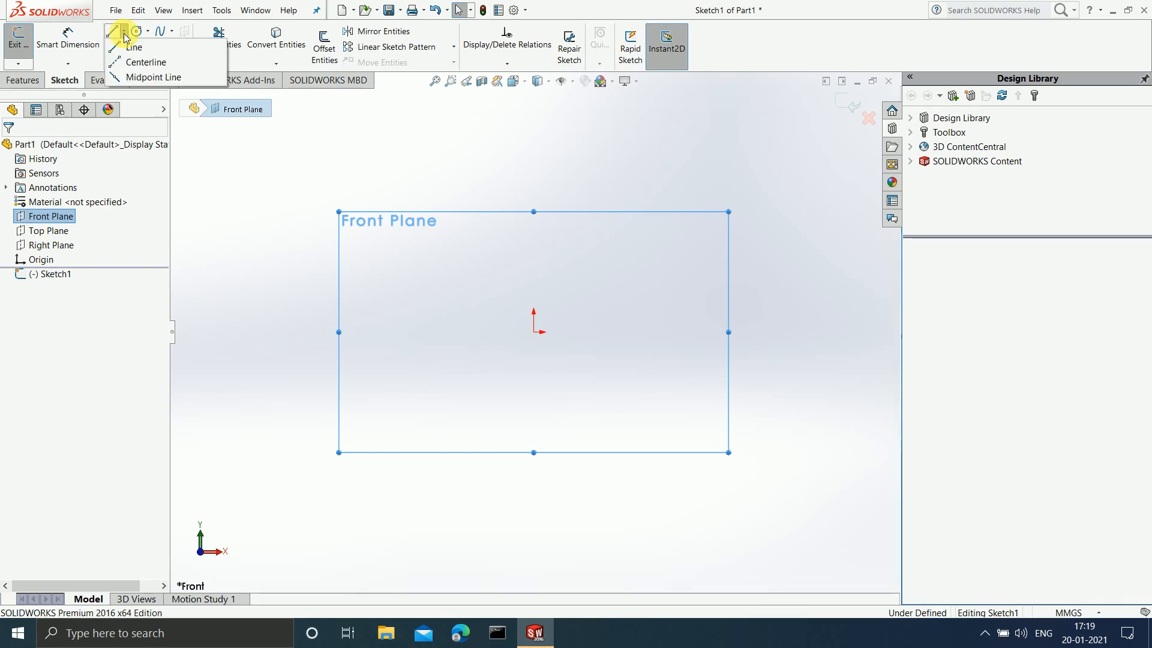
click(147, 31)
click(125, 30)
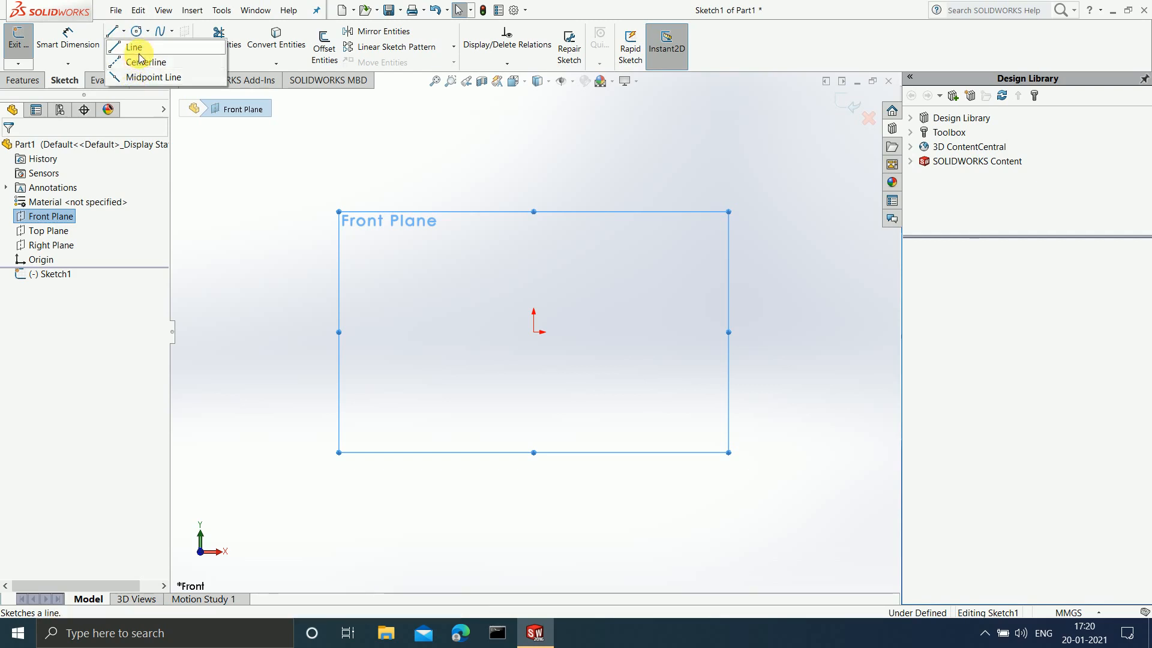
click(139, 53)
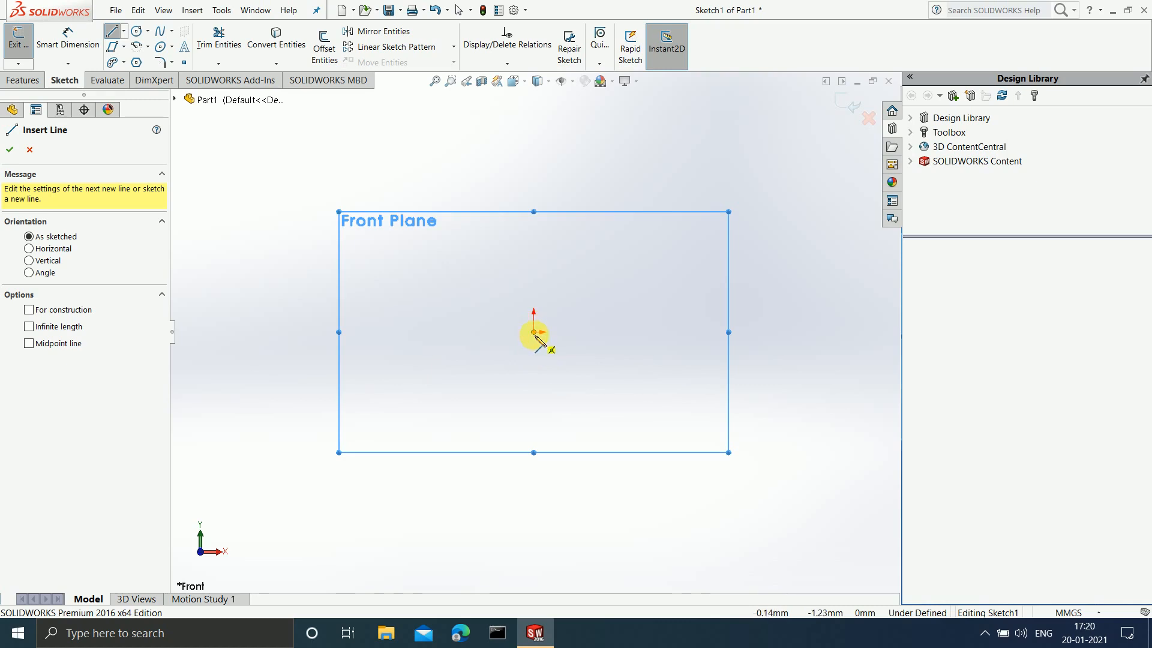
click(535, 333)
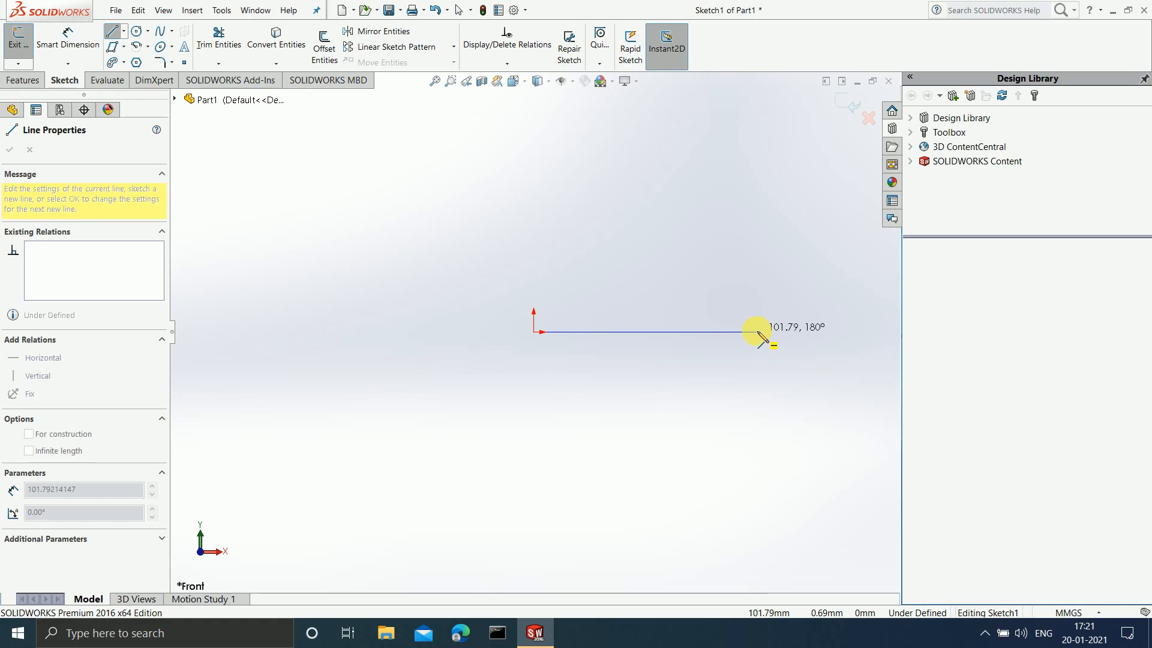
double_click(756, 333)
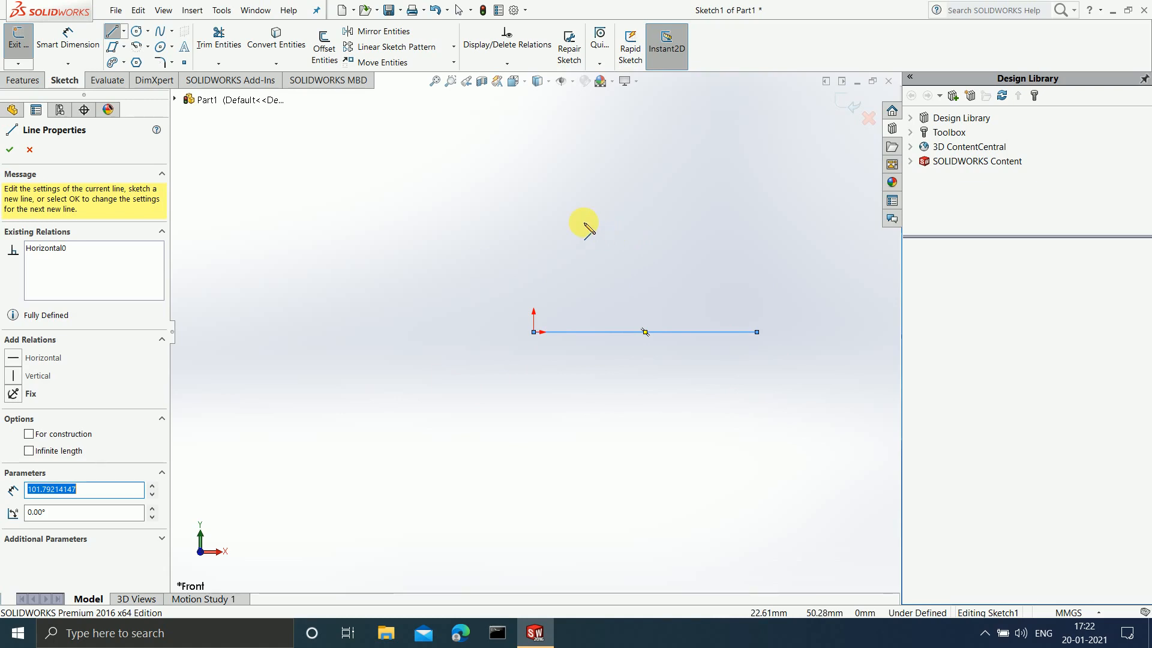
key(Escape)
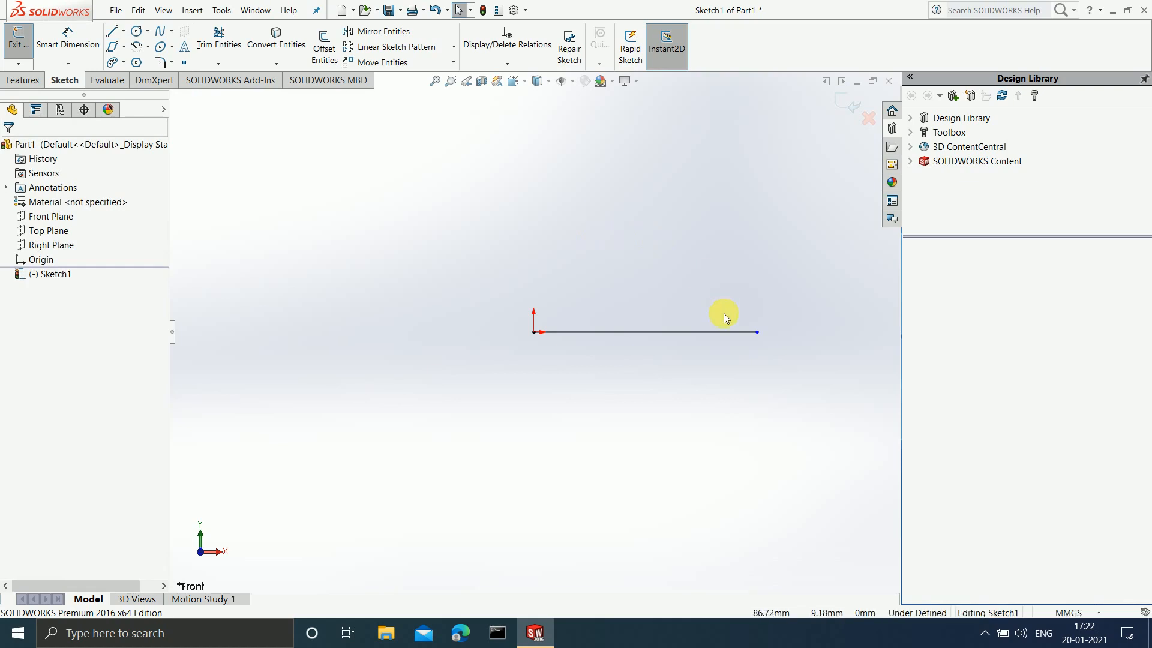
Move the line's free endpoint horizontally to make the line about 114 mm long, and try moving it off the horizontal
scroll(753, 317, down, 2)
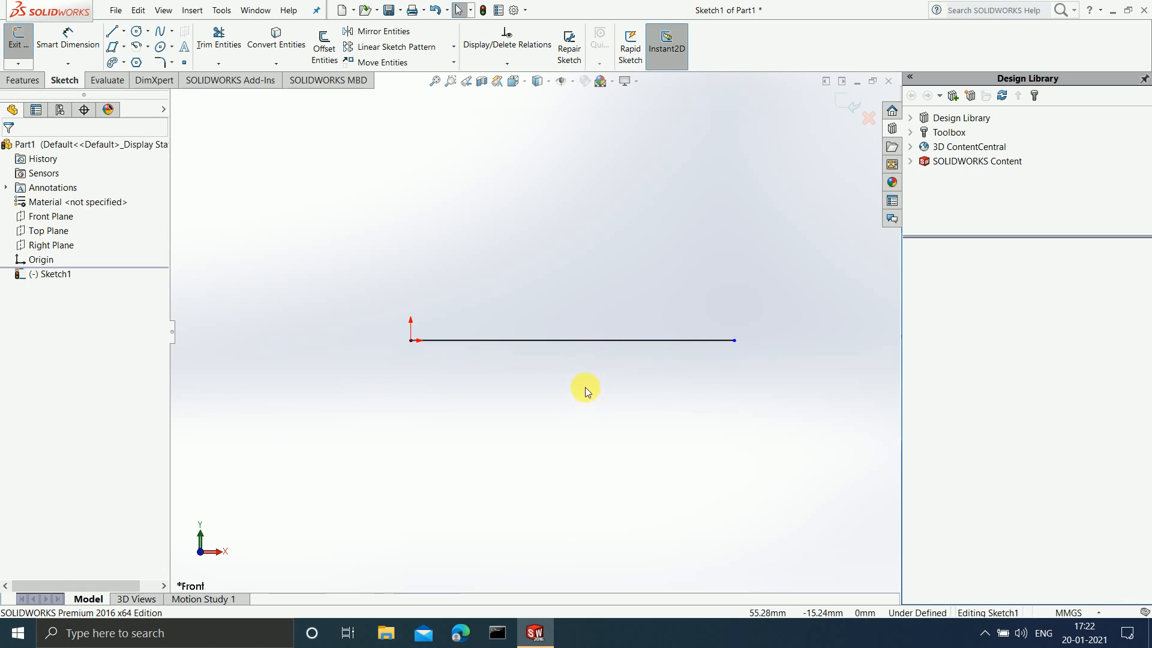
click(582, 345)
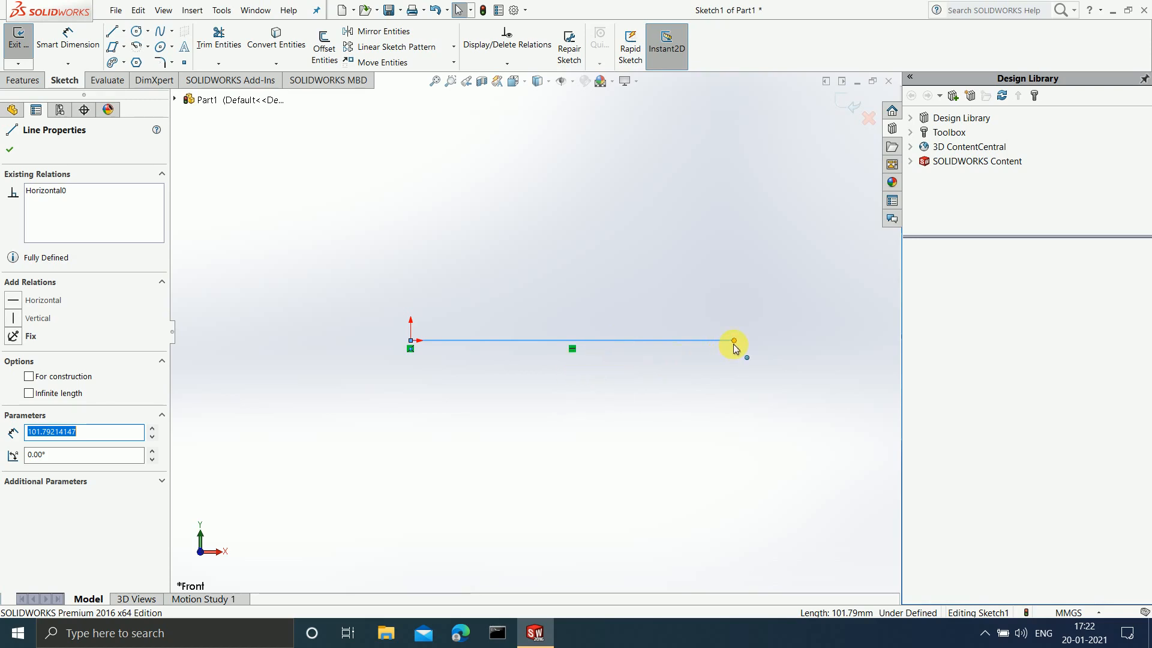
drag(733, 342, 659, 342)
drag(662, 250, 669, 406)
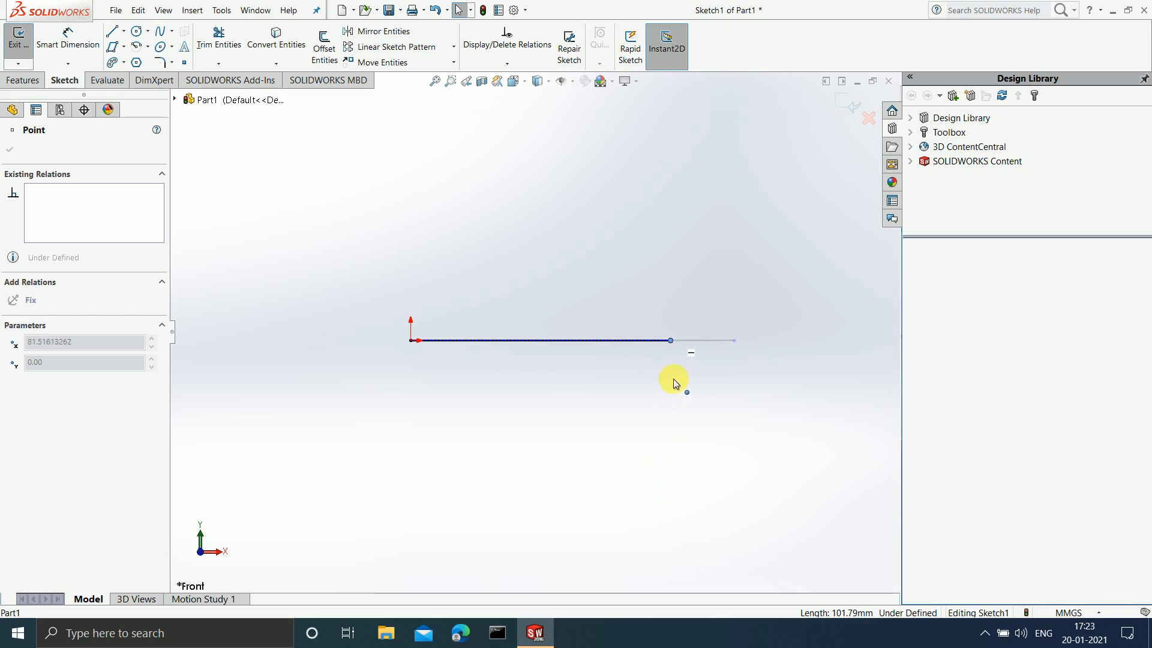
drag(673, 381, 637, 345)
mouse_move(760, 348)
mouse_down()
mouse_move(663, 342)
mouse_move(772, 345)
mouse_up()
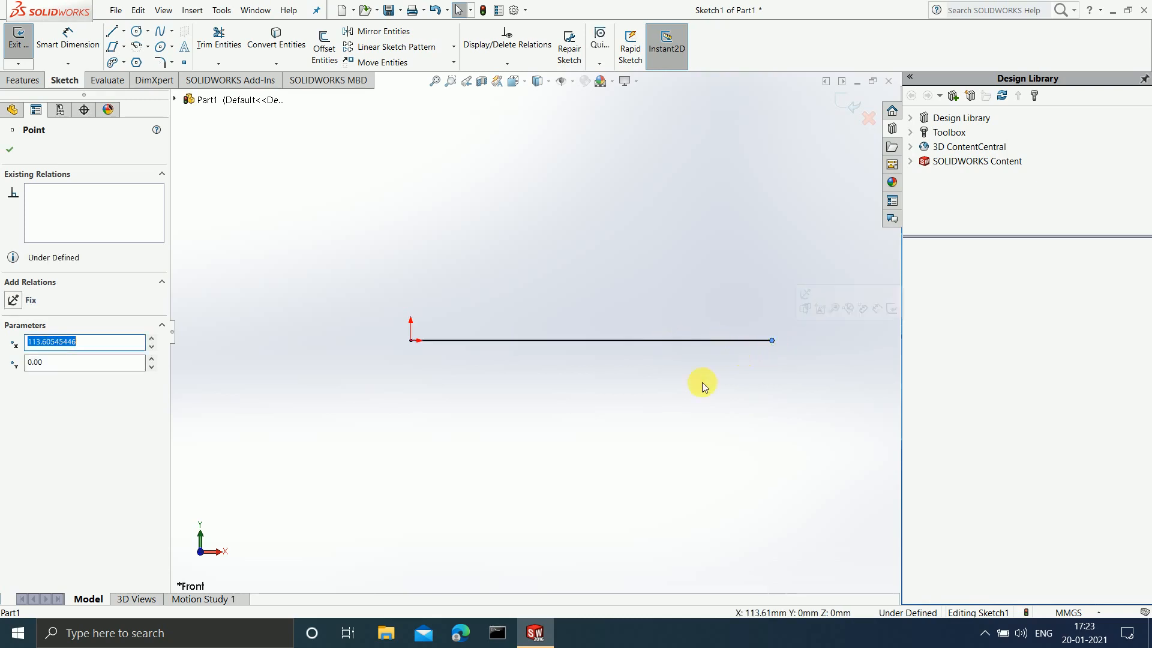
click(672, 343)
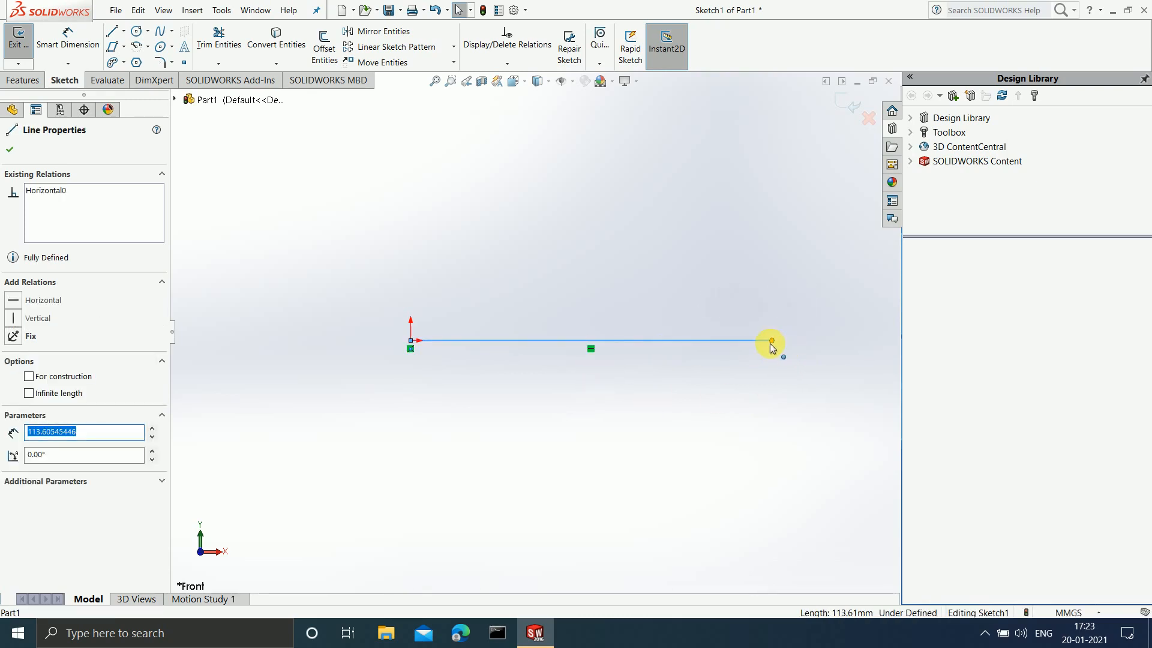
drag(771, 330, 750, 254)
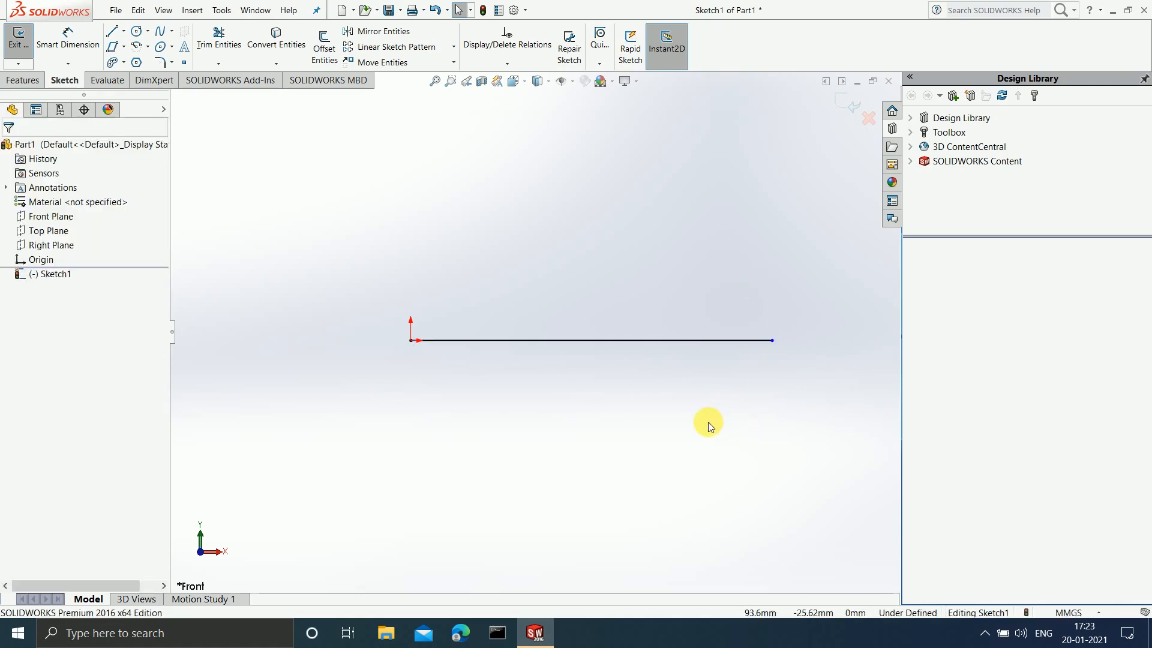
Delete the line's horizontal relation and move its free endpoint upward to about X 72.6 mm, Y 40.3 mm
click(680, 342)
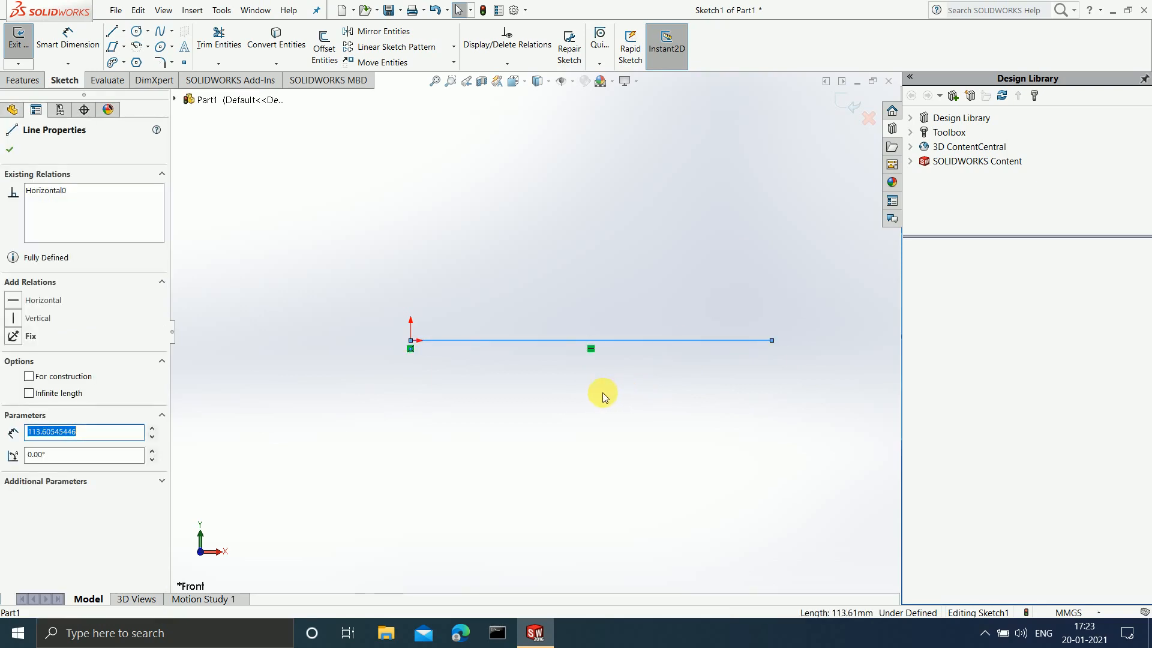
right_click(589, 352)
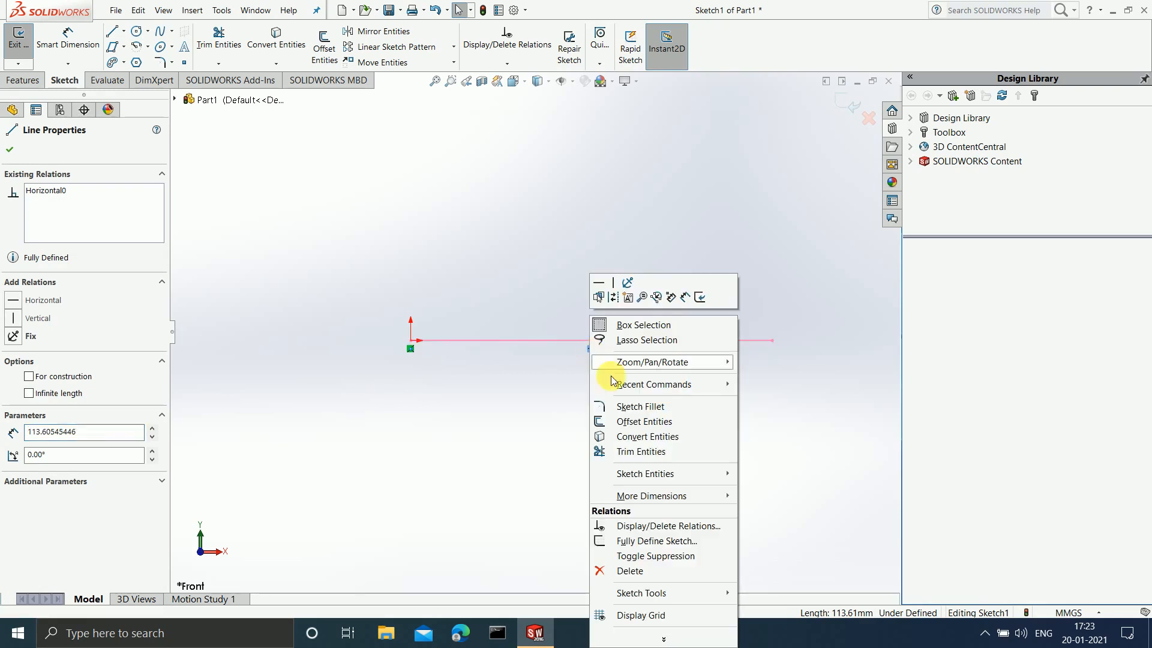
click(648, 571)
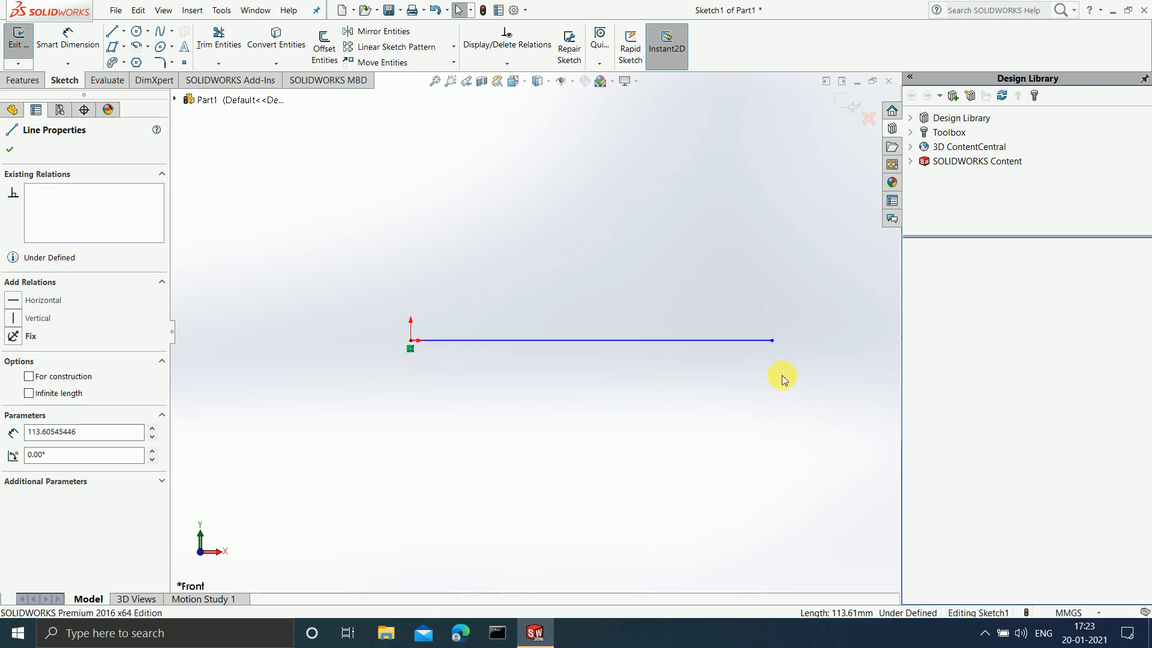
drag(771, 343, 642, 212)
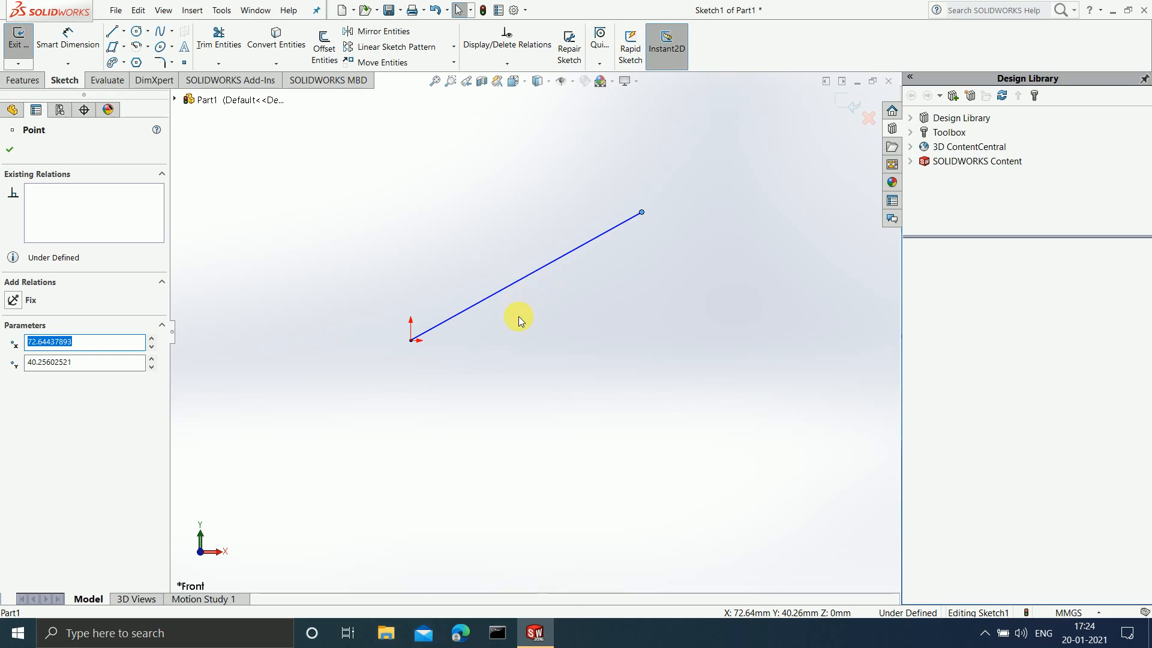
Add a Horizontal relation to the inclined line starting at the origin
click(526, 278)
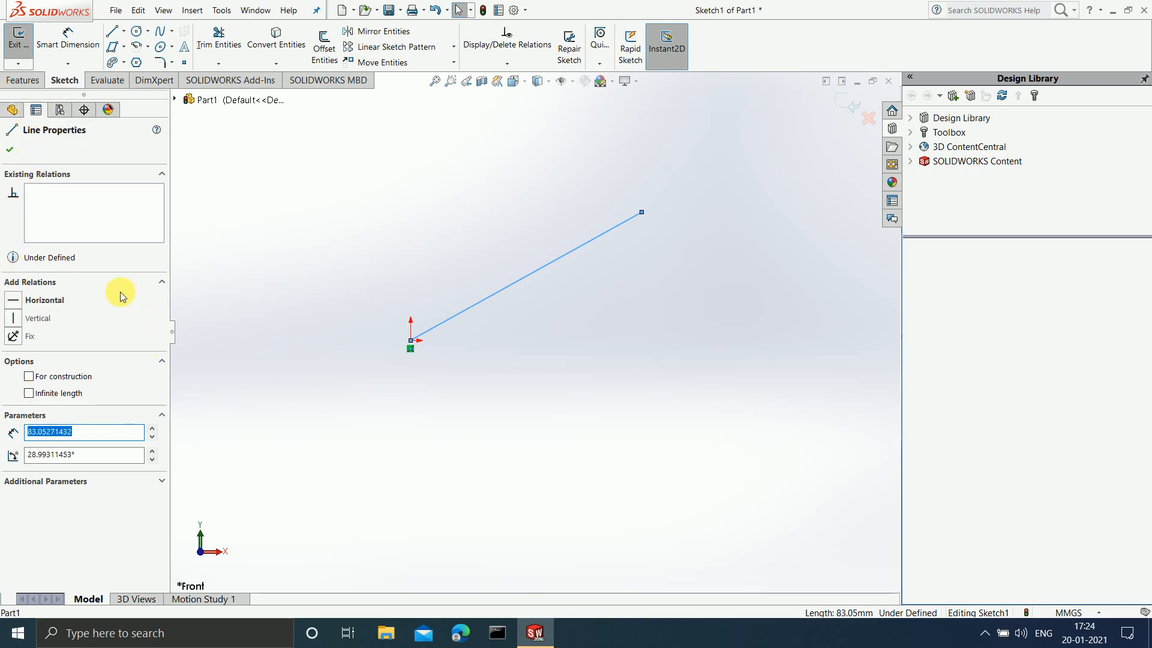
click(13, 302)
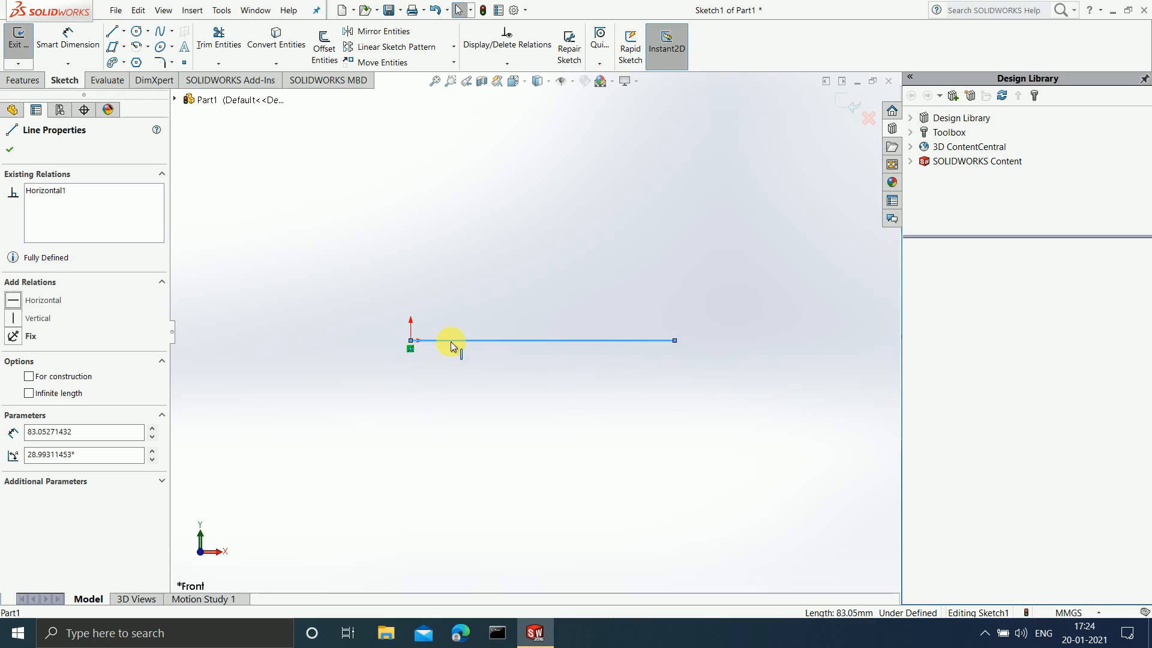
click(574, 254)
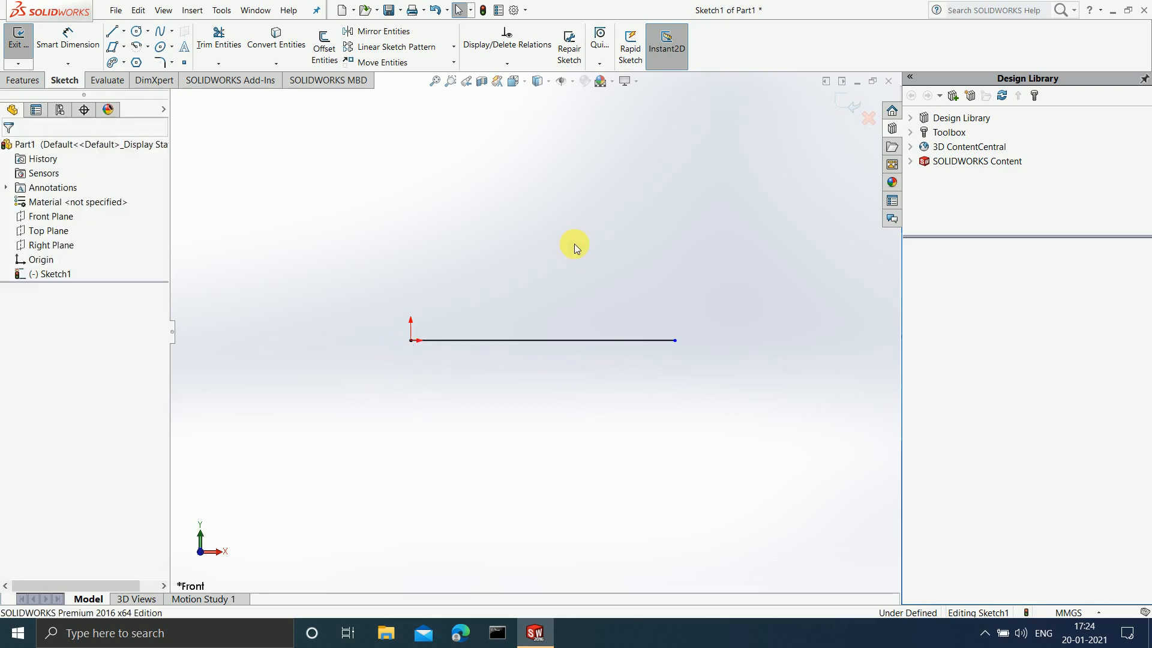
Delete the newly added horizontal relation from the line
click(568, 339)
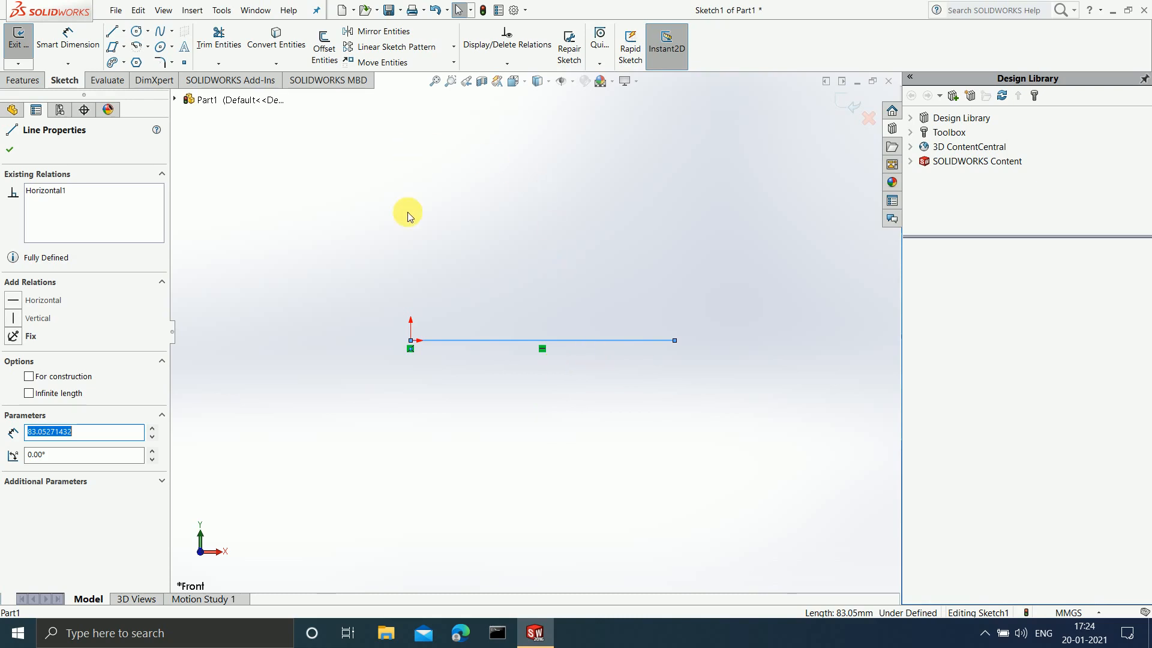
right_click(542, 352)
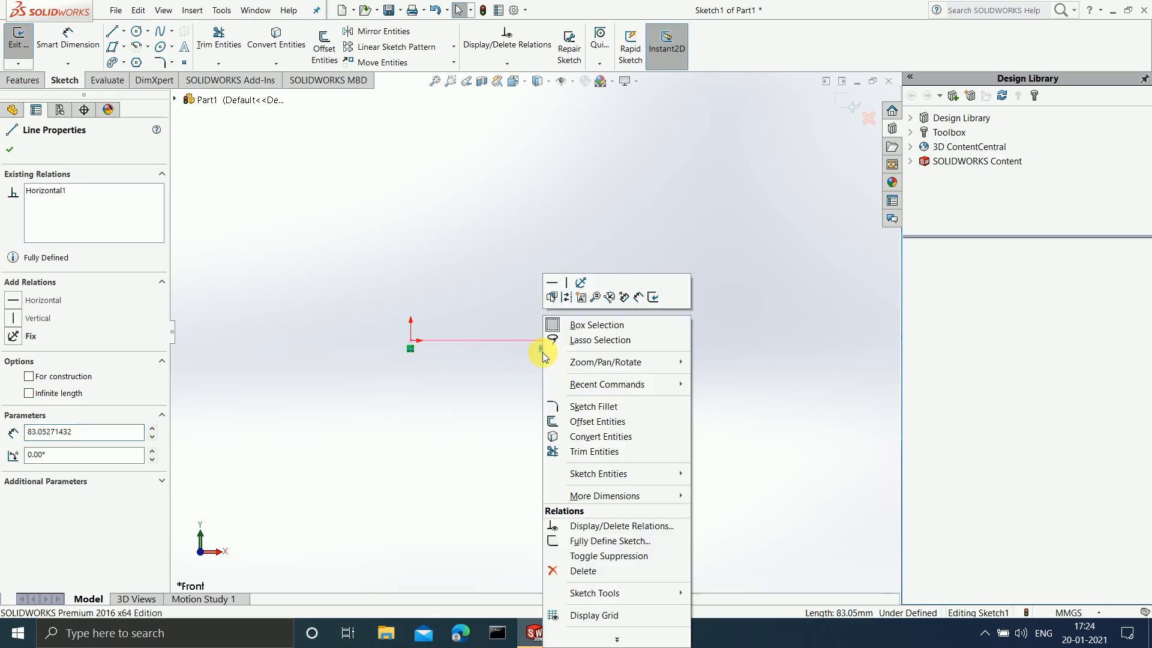
click(587, 571)
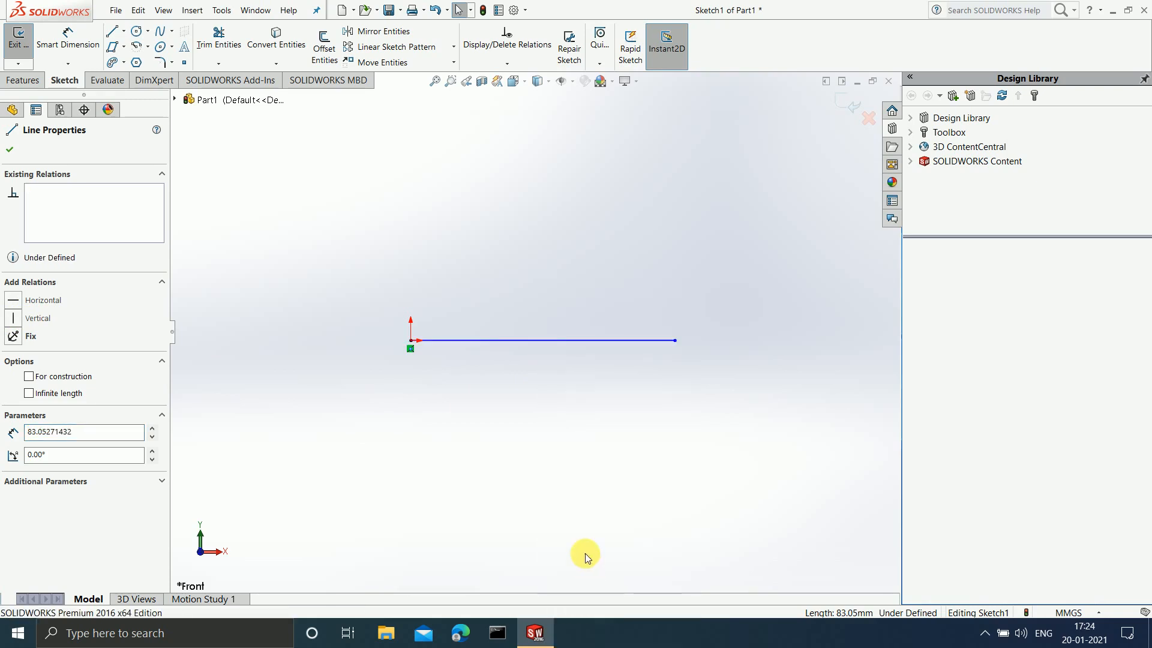
Add a Vertical relation to the horizontal line starting at the origin
click(555, 342)
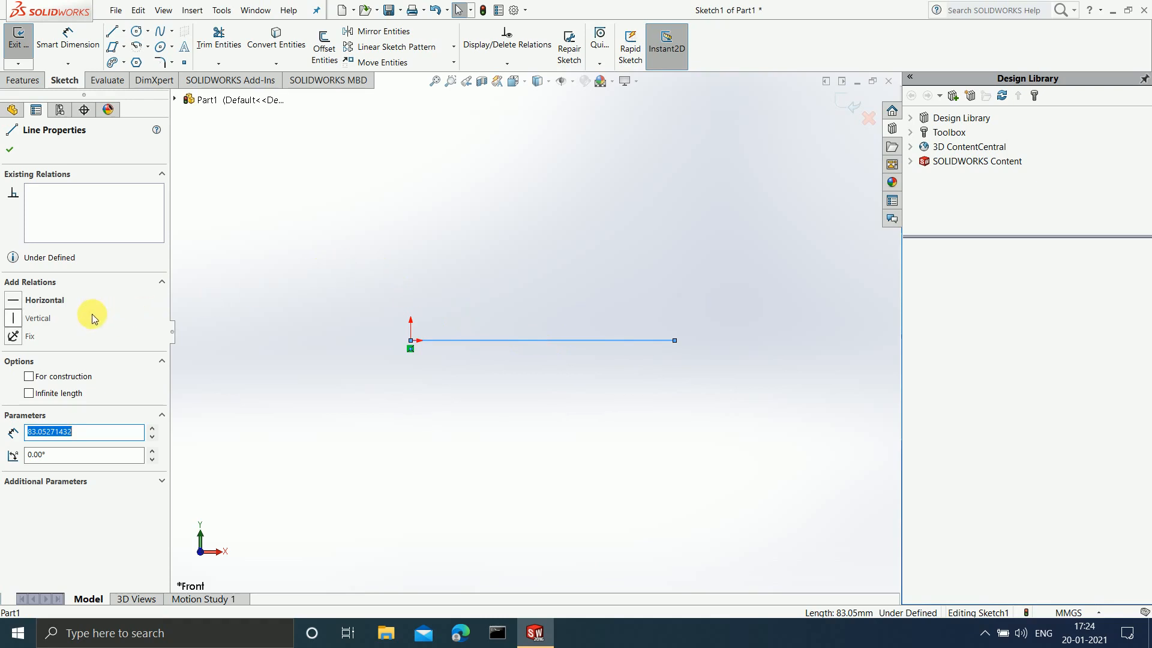
click(13, 318)
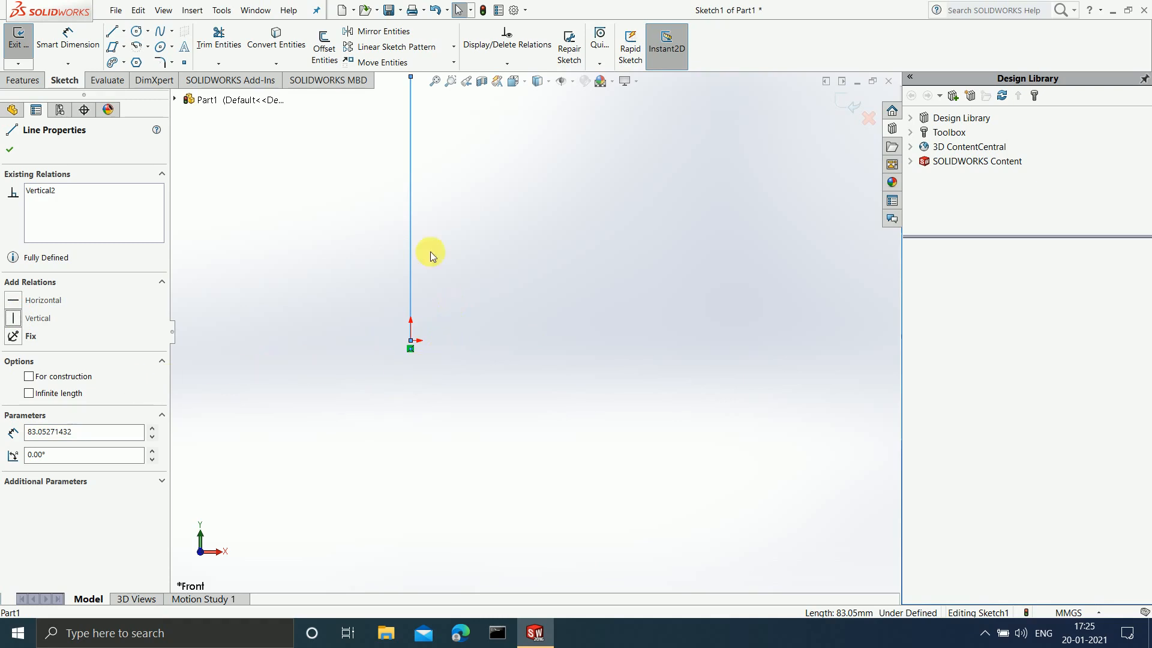
scroll(384, 180, up, 1)
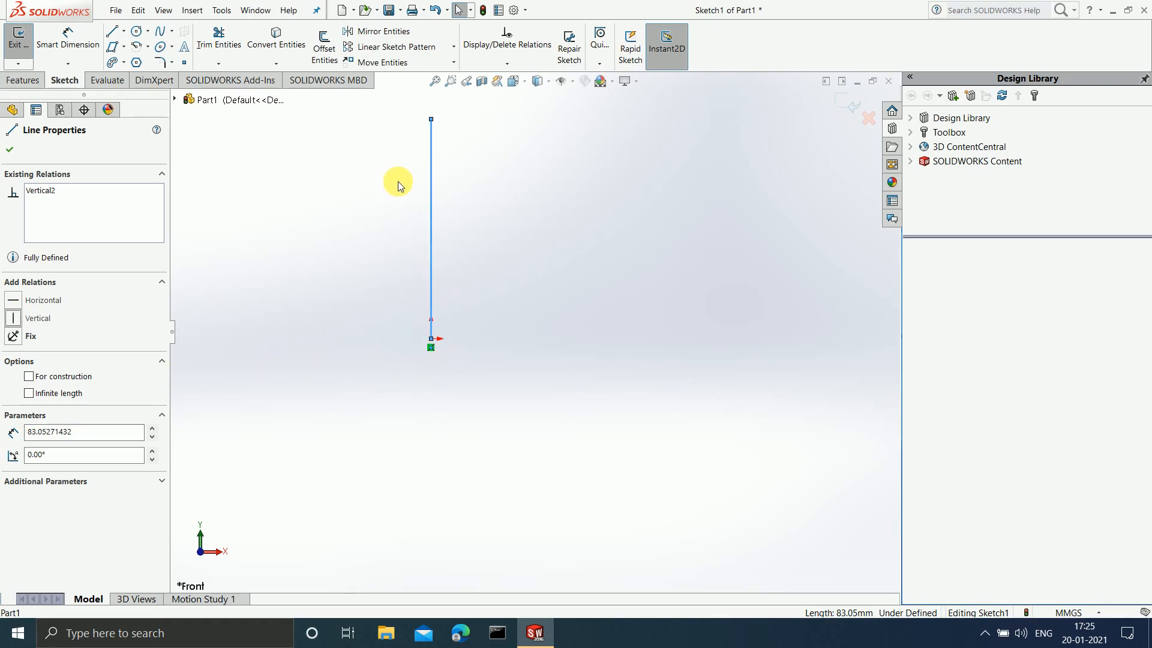
scroll(397, 182, down, 2)
scroll(414, 210, up, 1)
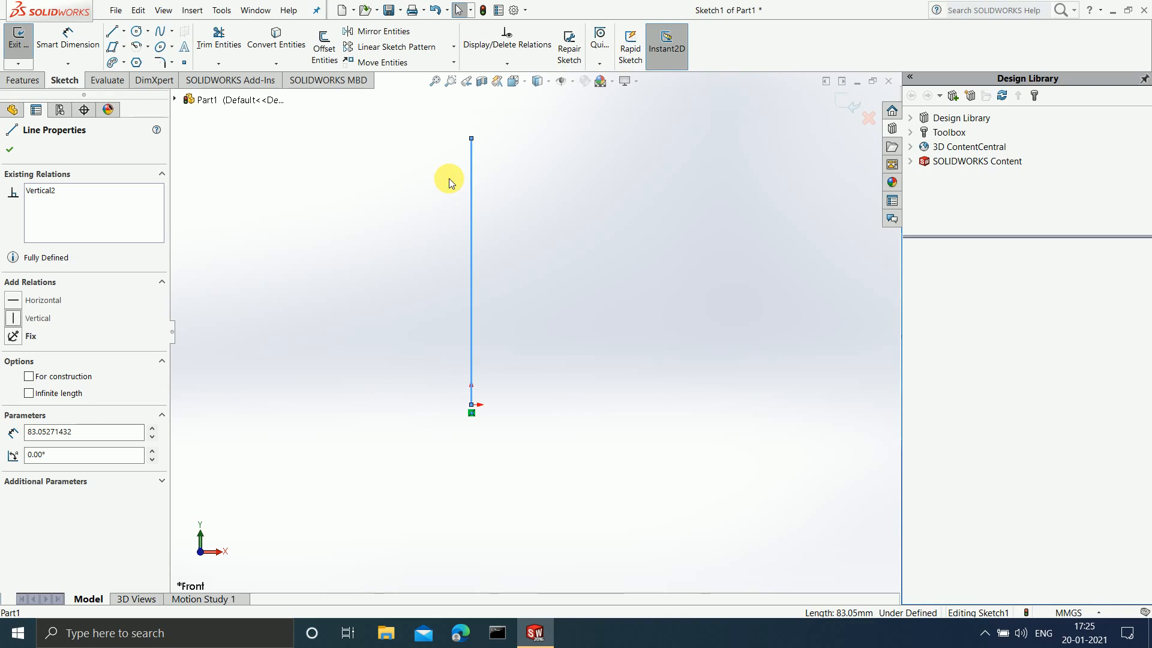
scroll(449, 181, up, 1)
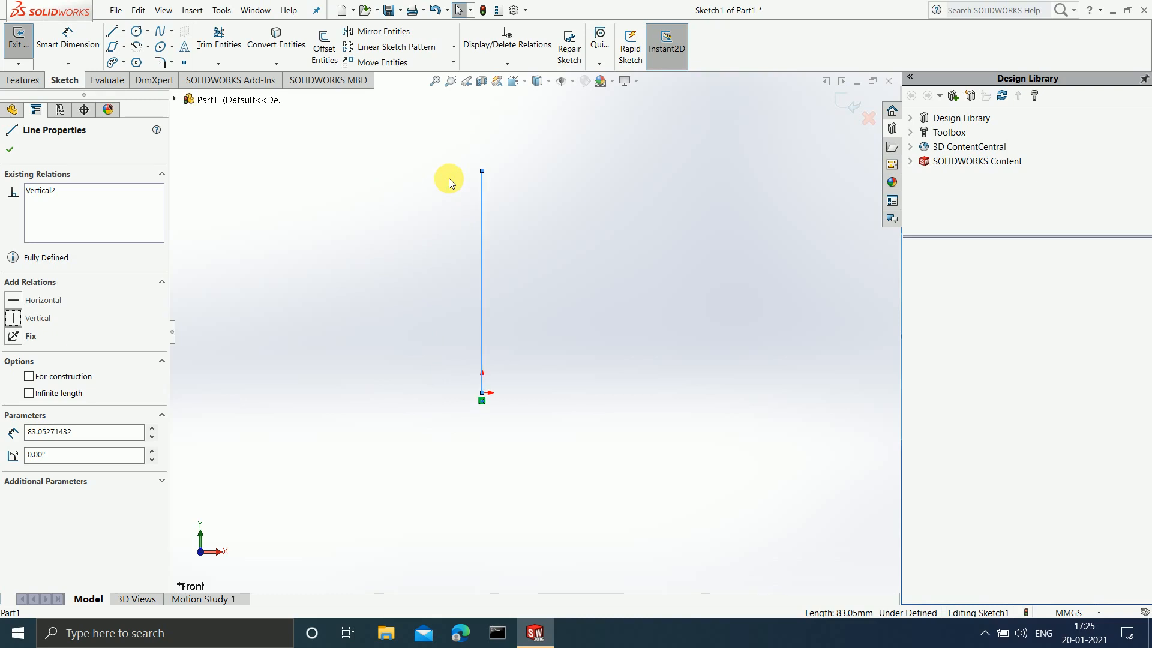
scroll(481, 325, down, 2)
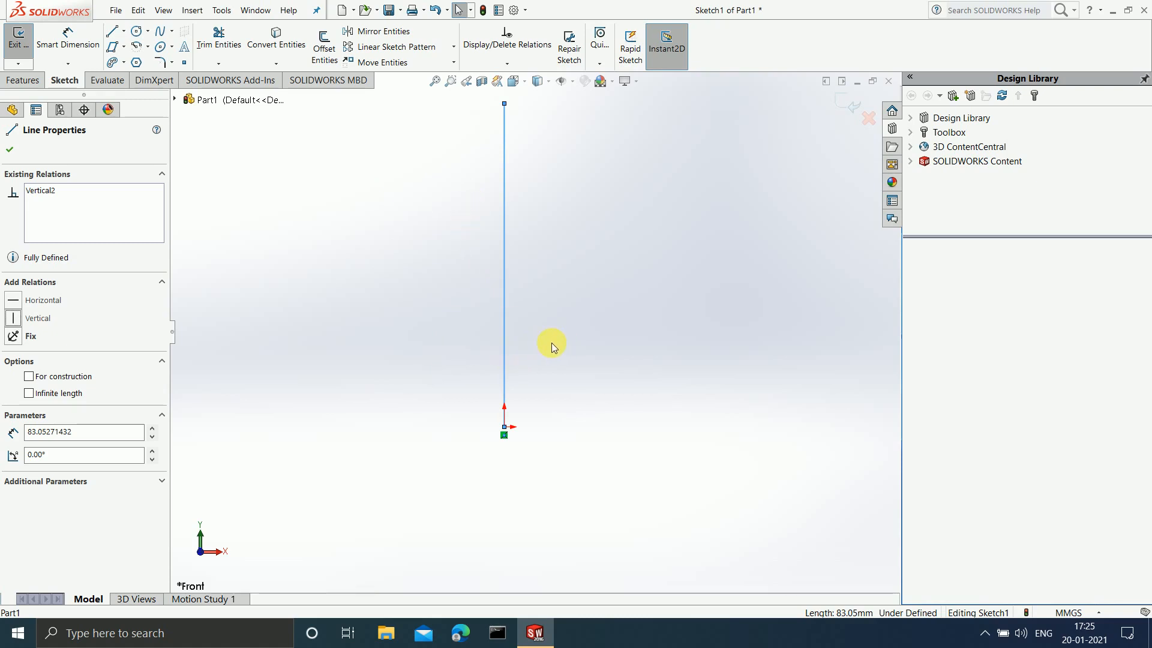
scroll(552, 343, up, 2)
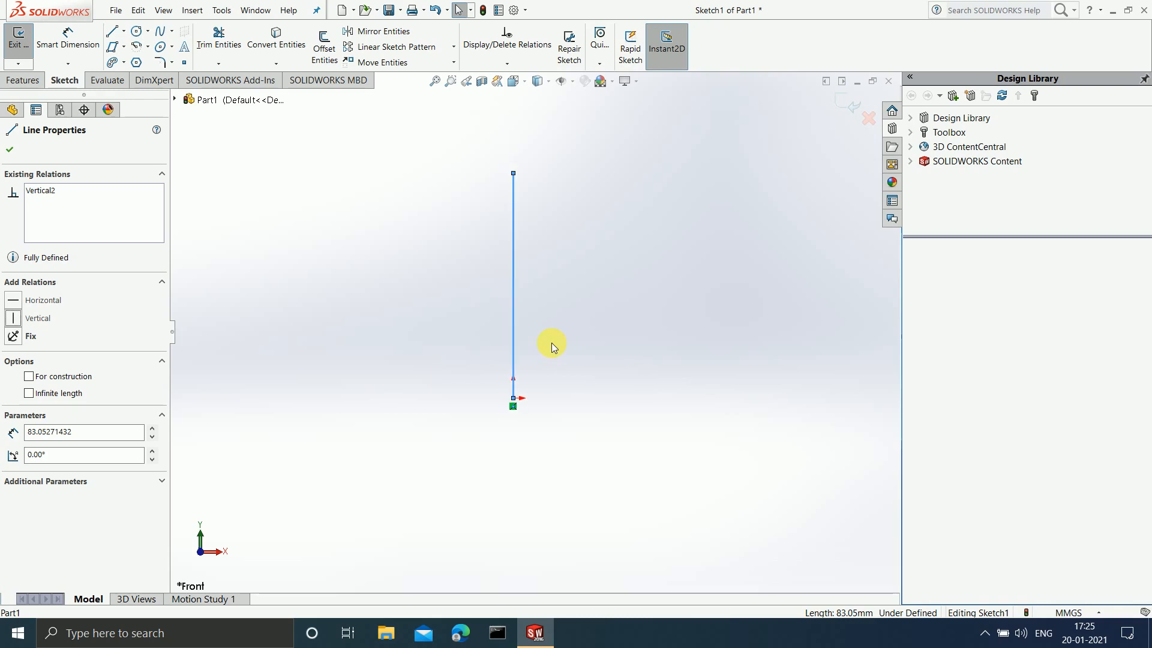
scroll(552, 343, up, 1)
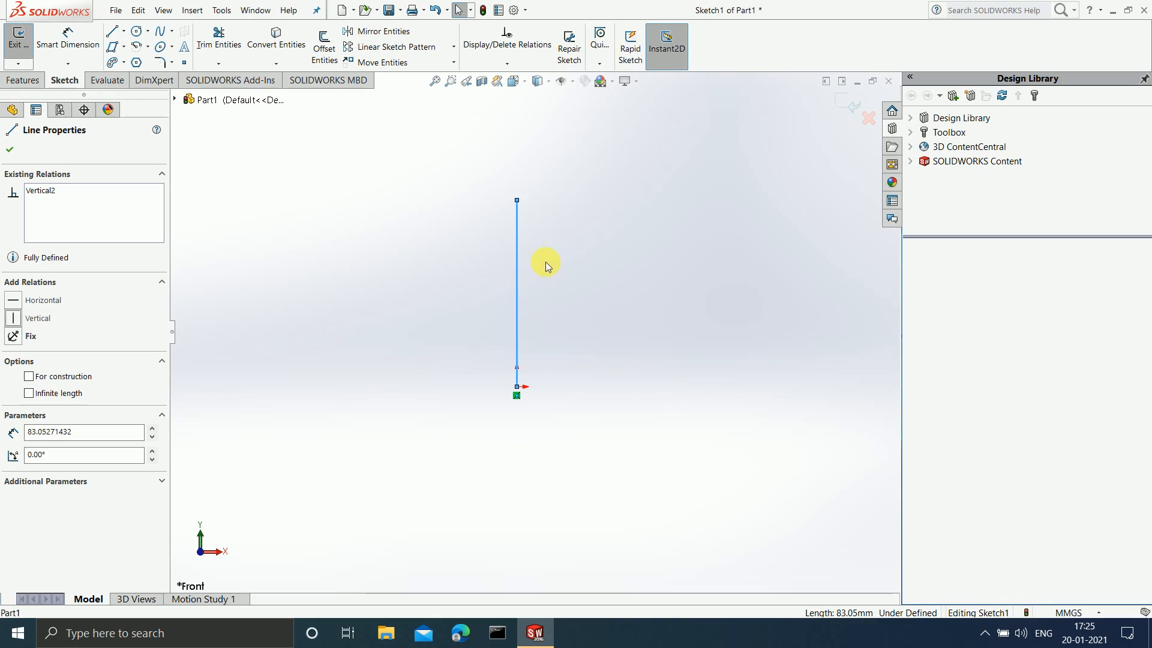
scroll(551, 275, down, 1)
scroll(523, 280, down, 1)
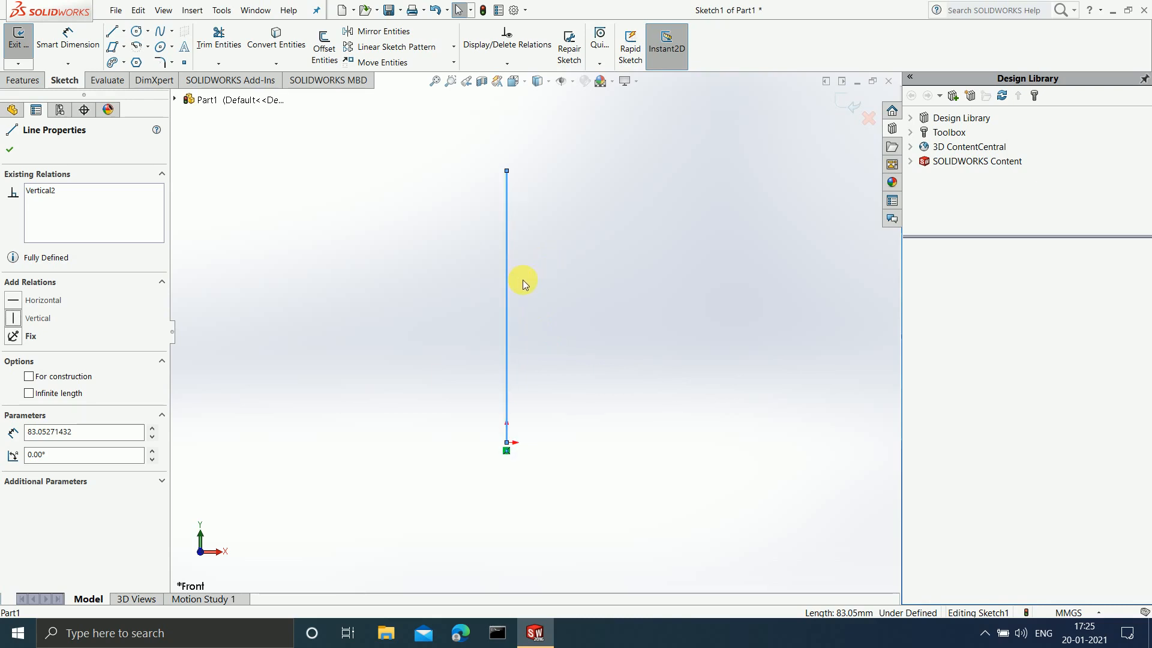
scroll(523, 279, down, 2)
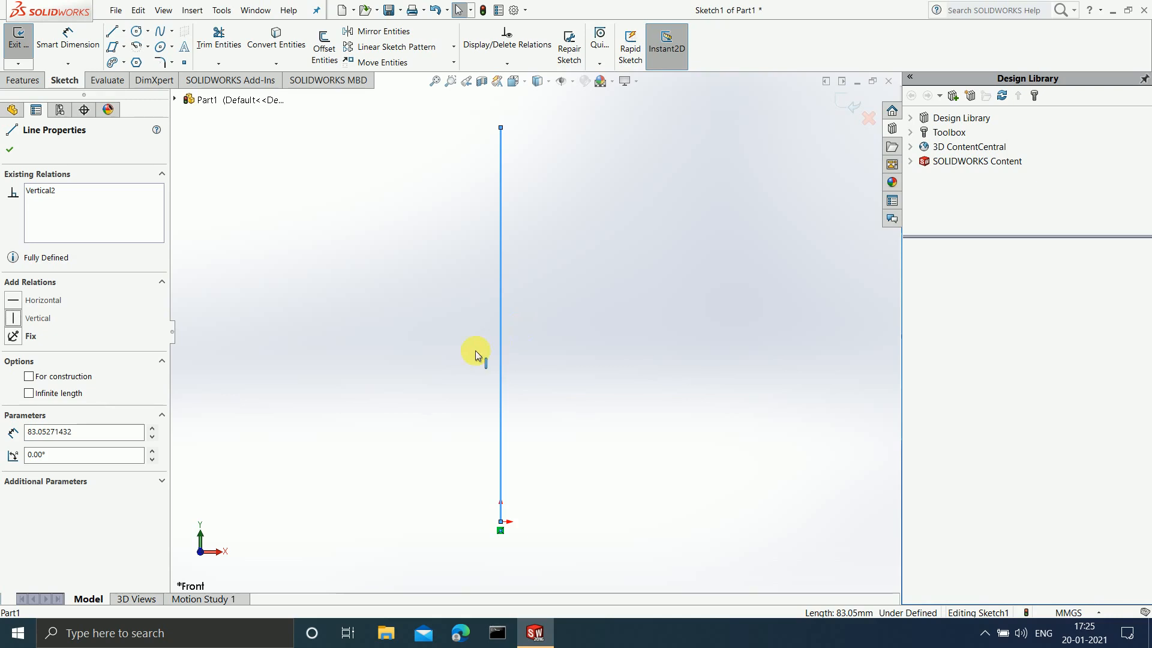
Inspect the vertical line's existing relations and its definition status
click(736, 330)
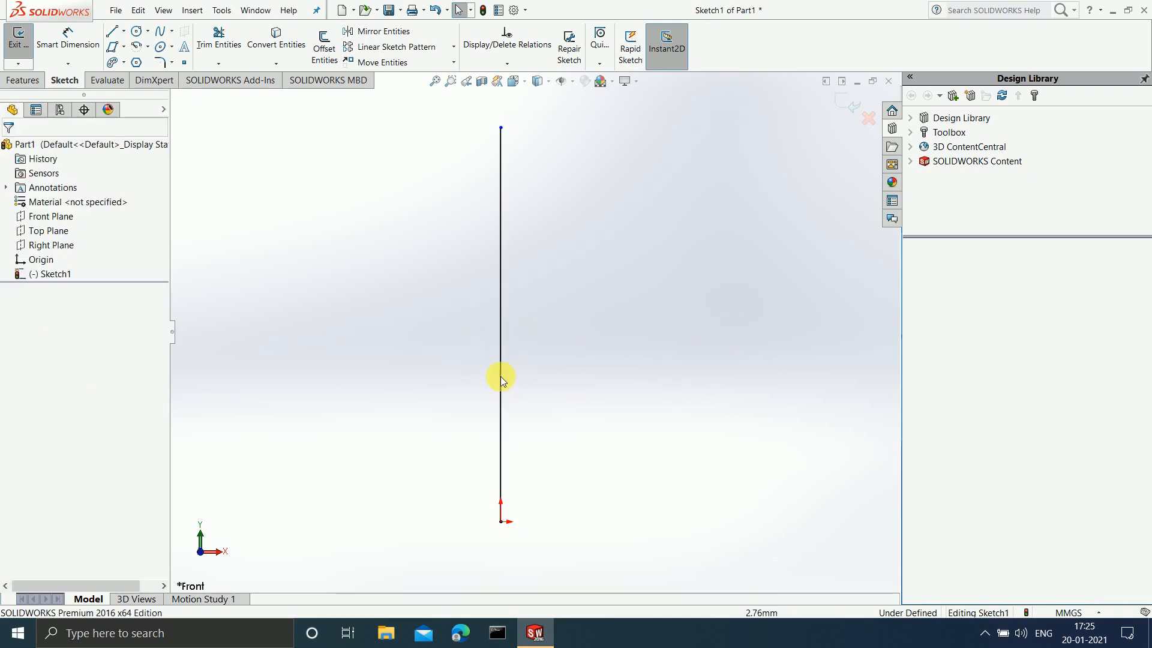
click(500, 360)
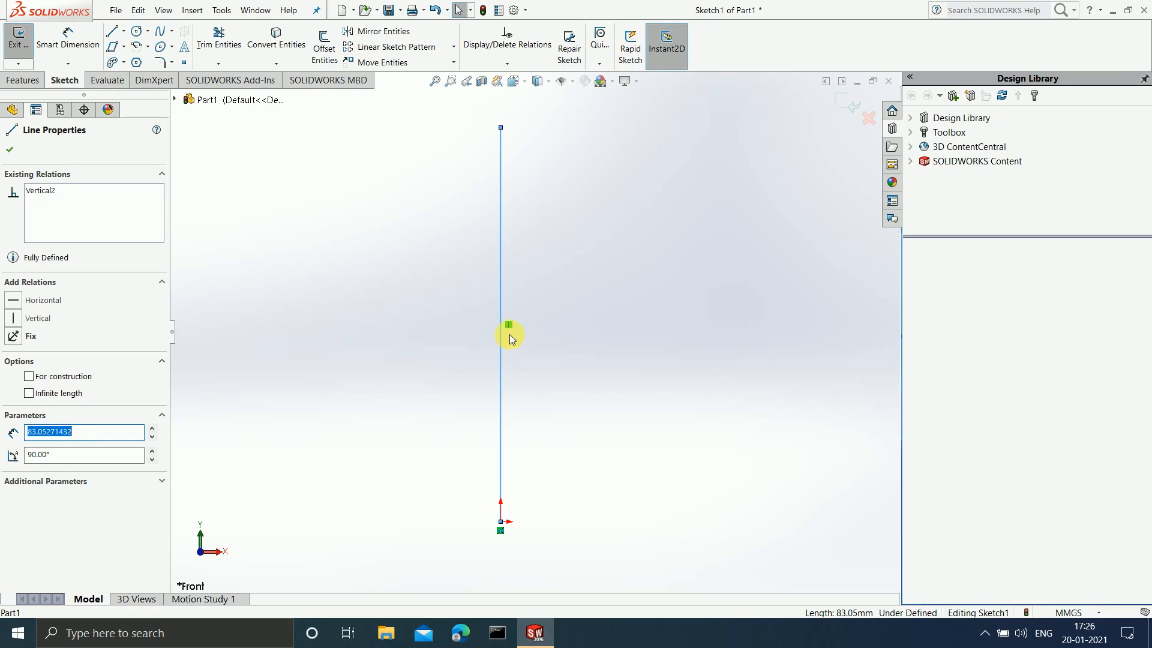
scroll(509, 333, down, 1)
scroll(506, 334, up, 1)
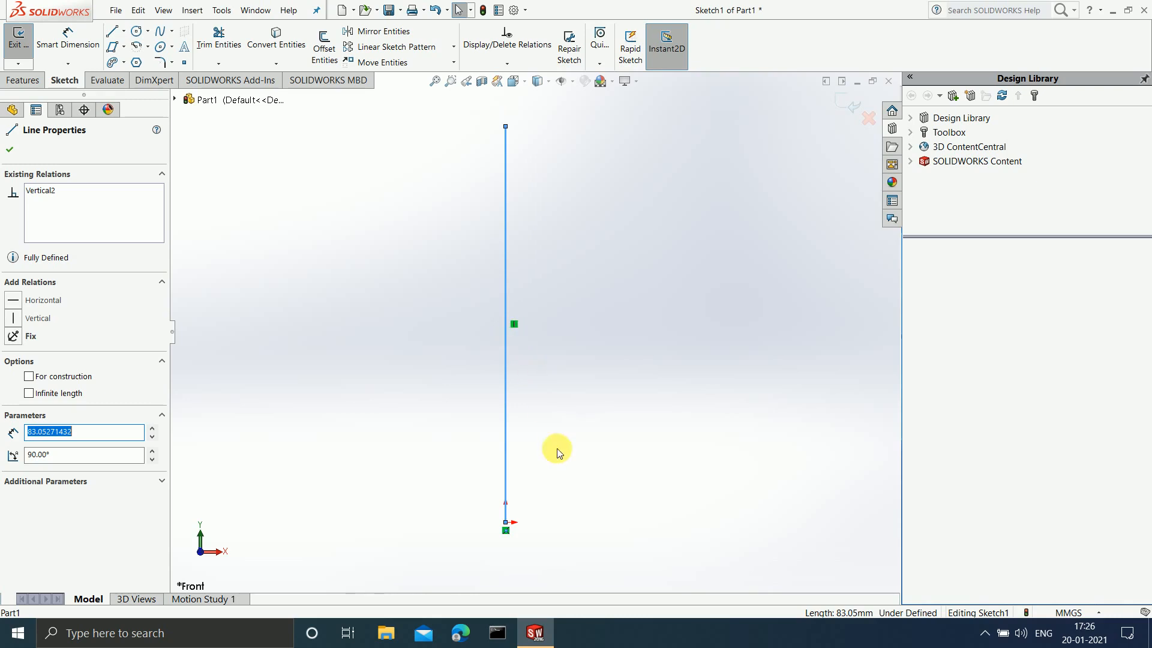
click(664, 476)
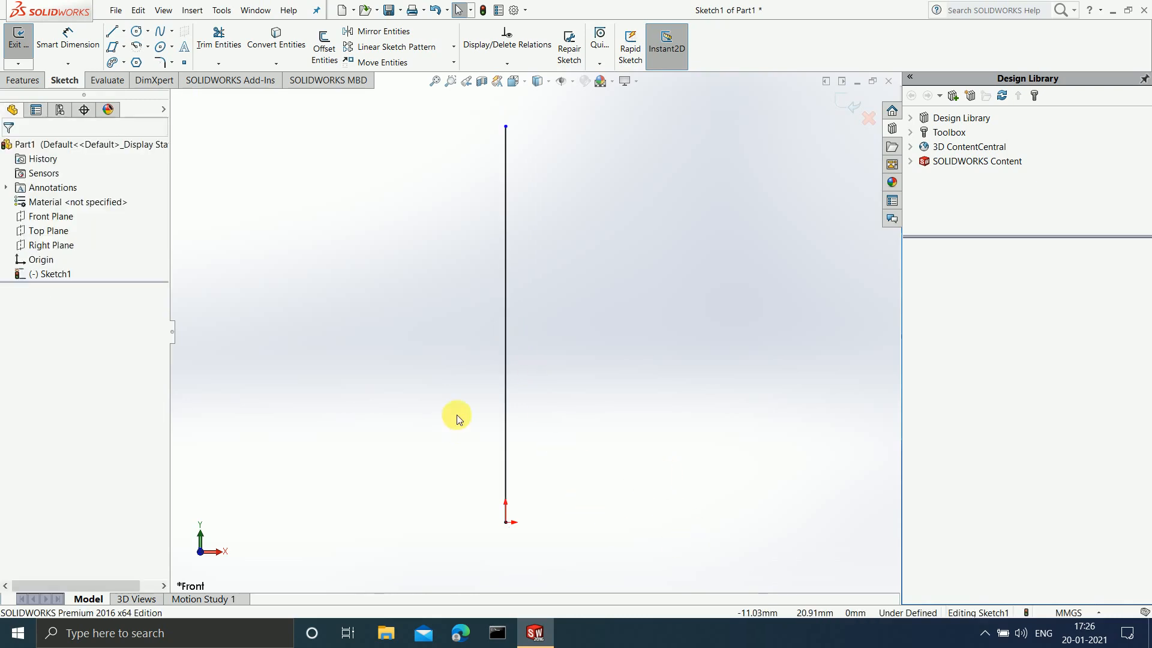
click(504, 387)
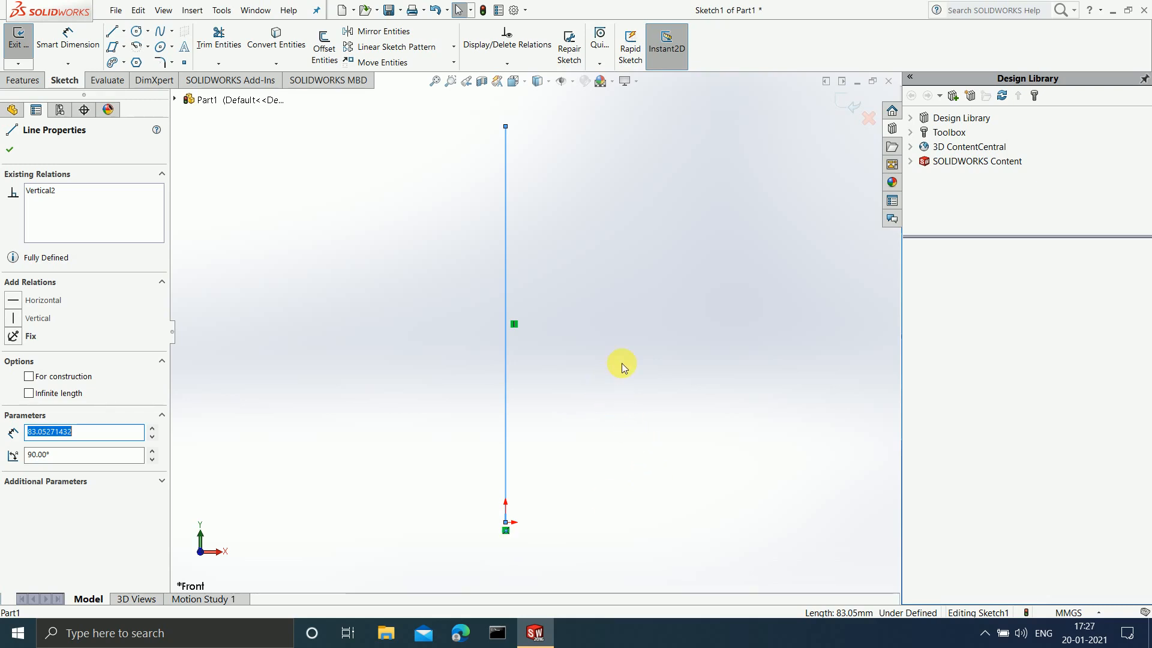
click(546, 190)
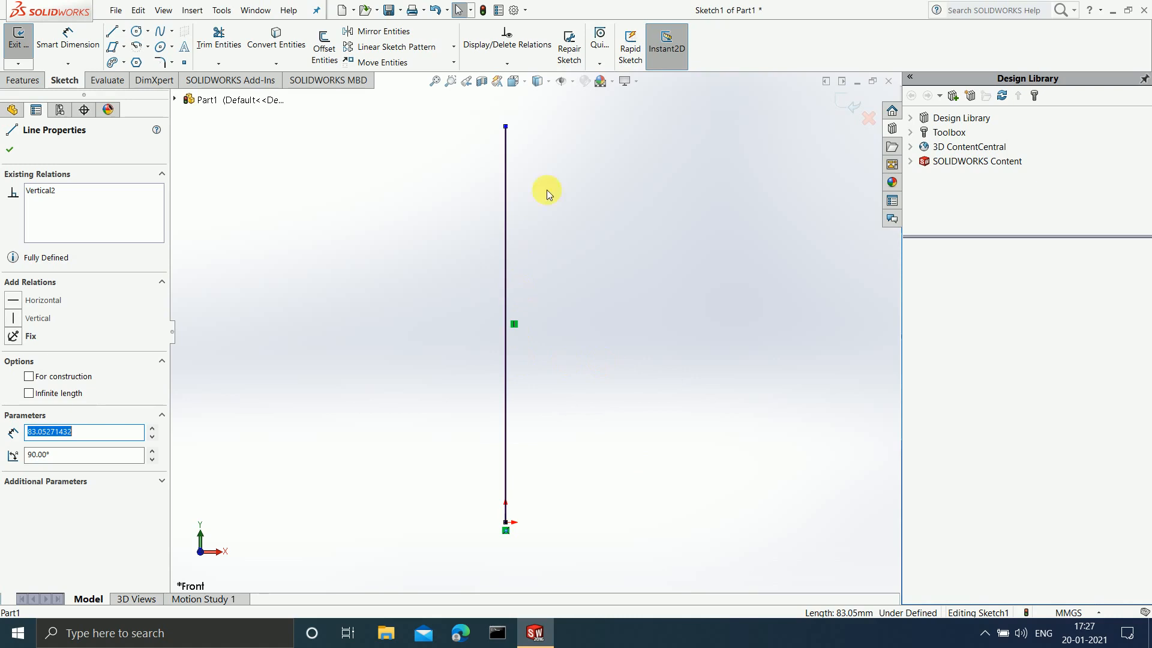
Move the vertical line's free endpoint along the vertical direction to about Y 77.7 mm
click(507, 337)
scroll(512, 335, up, 1)
scroll(586, 321, up, 1)
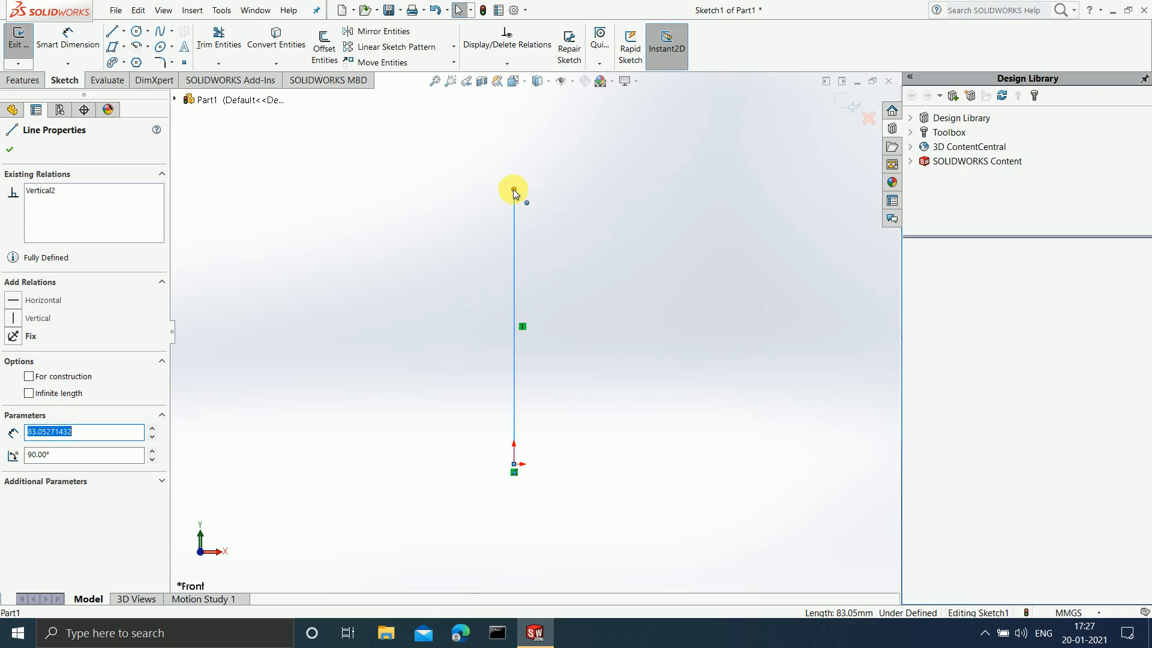
mouse_move(513, 189)
mouse_down()
mouse_move(516, 149)
mouse_move(504, 415)
mouse_move(512, 258)
mouse_move(699, 282)
mouse_move(707, 300)
mouse_move(625, 263)
mouse_move(443, 276)
mouse_move(321, 355)
mouse_move(318, 340)
mouse_move(448, 286)
mouse_move(631, 276)
mouse_move(510, 280)
mouse_move(514, 207)
mouse_up()
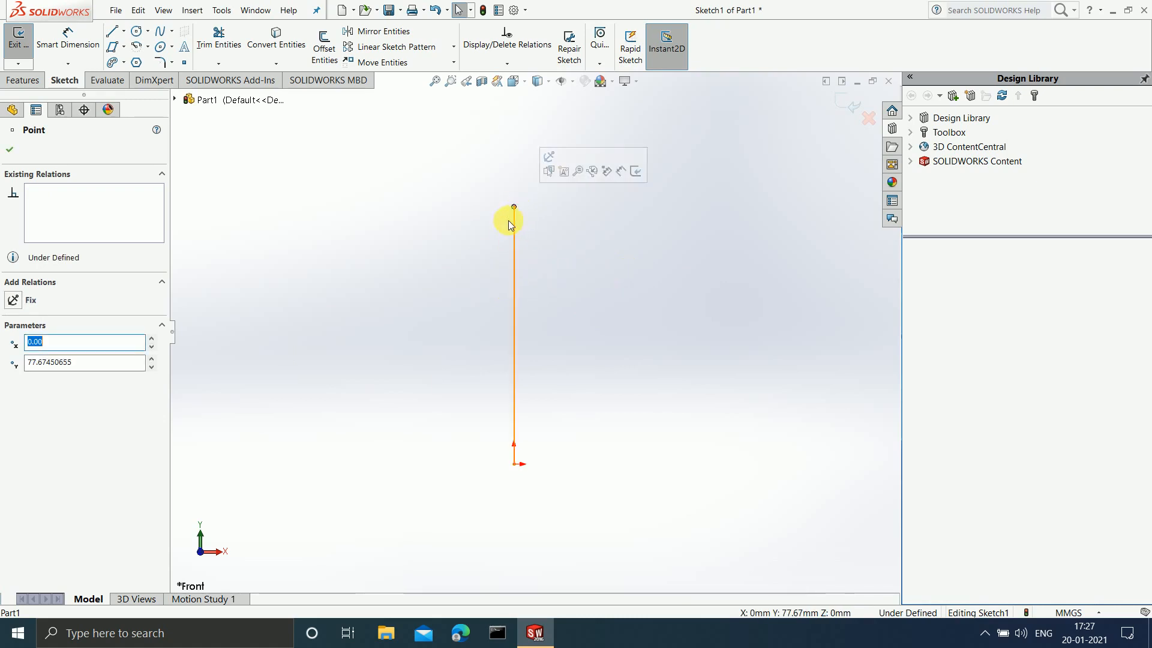
click(449, 340)
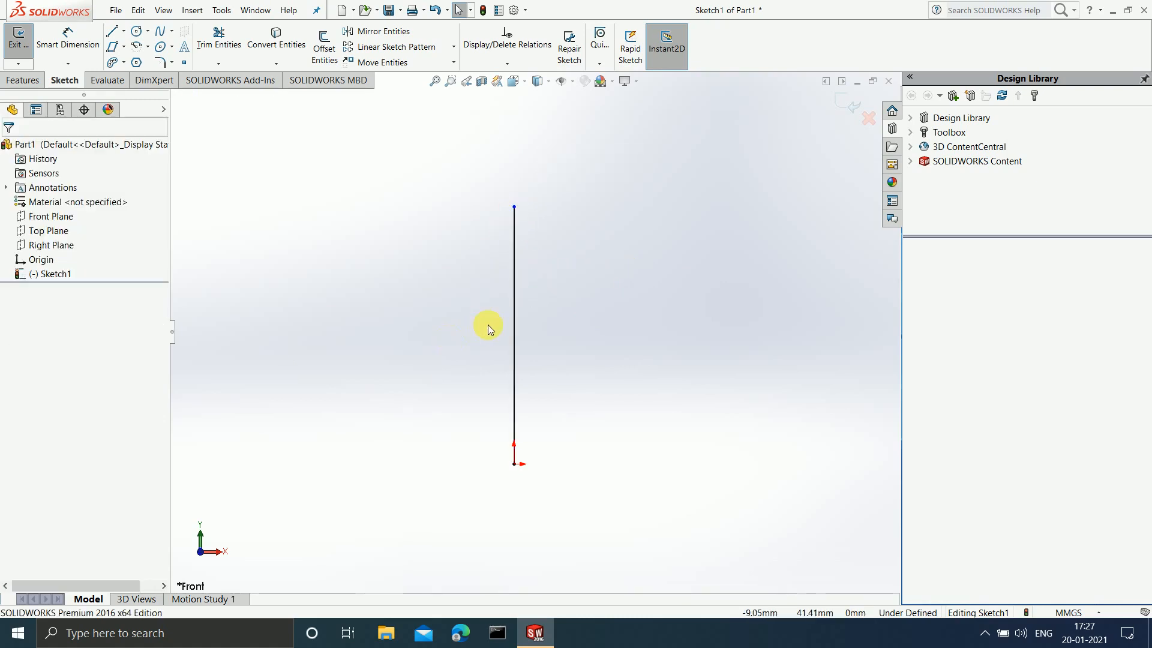
Delete the line's vertical relation and move its free endpoint to about X 51.5 mm, Y 55.4 mm
click(512, 323)
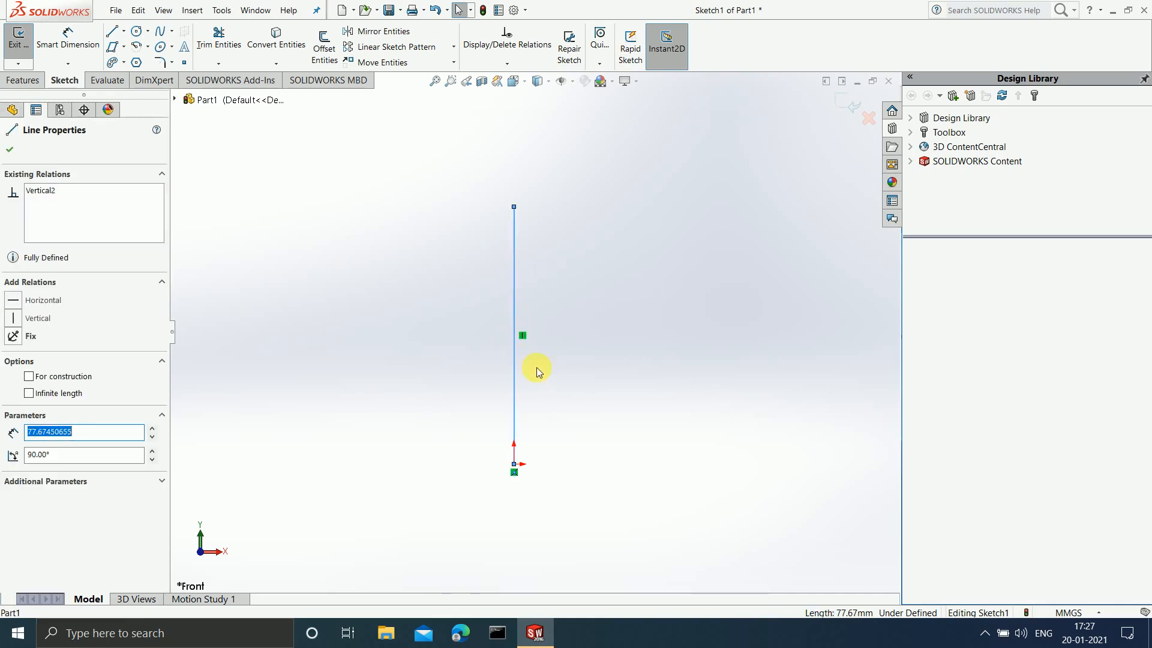
right_click(524, 334)
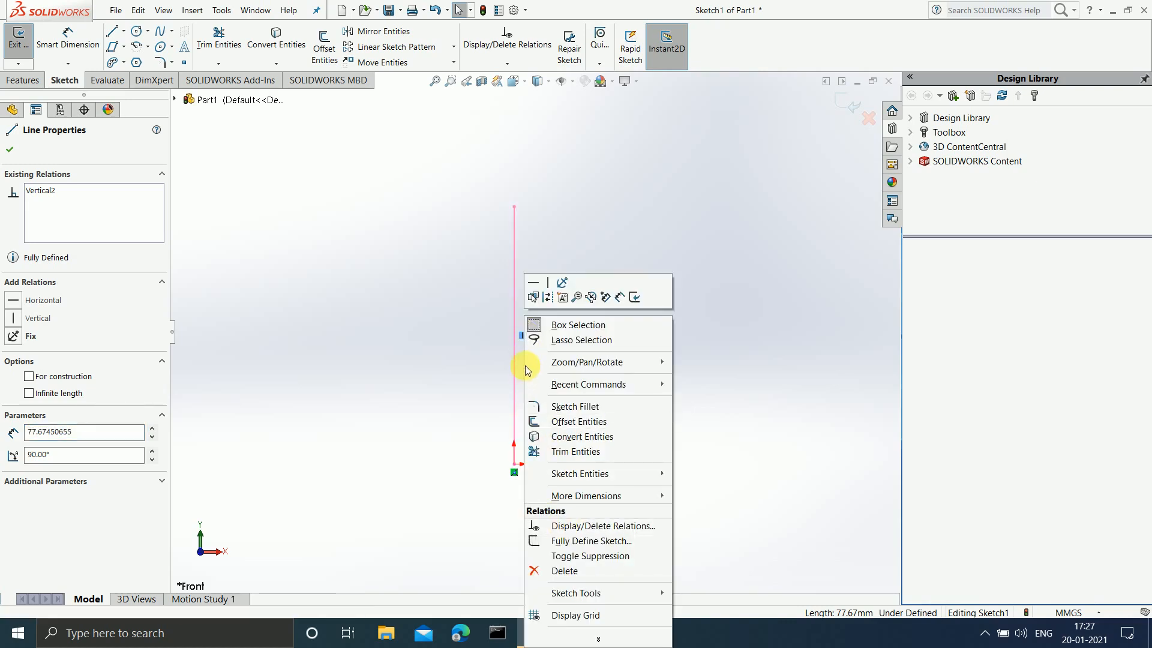
click(559, 576)
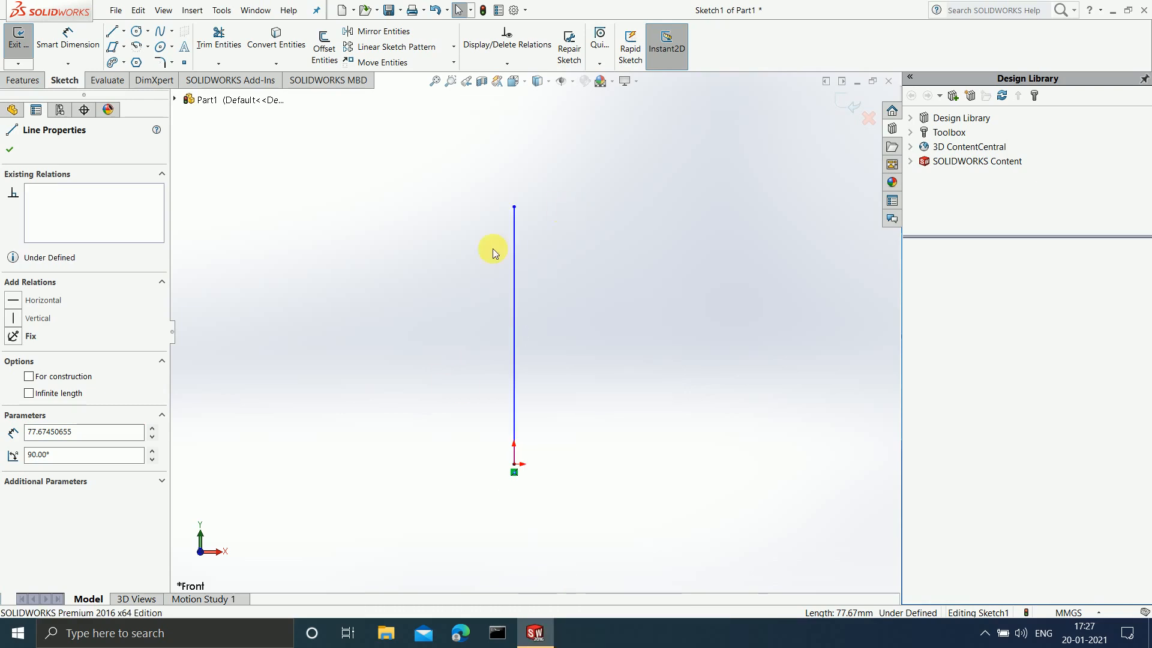
drag(517, 207, 685, 280)
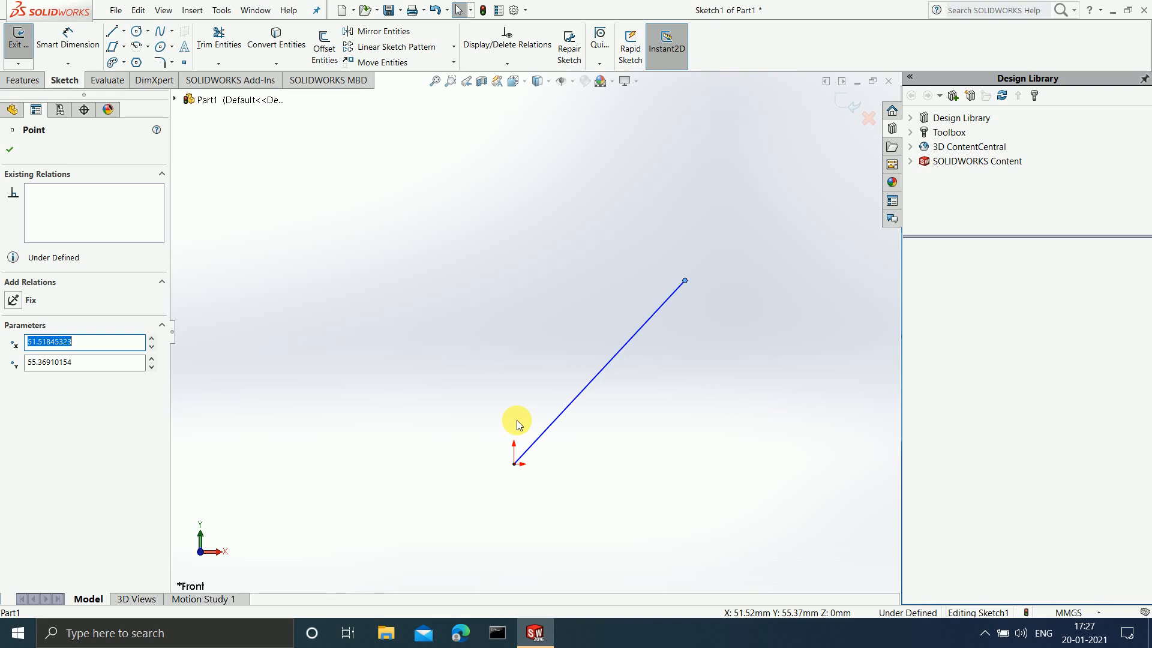
Add a Fix relation to the inclined line and move its free endpoint to about X 63.9 mm, Y 68.7 mm
click(601, 368)
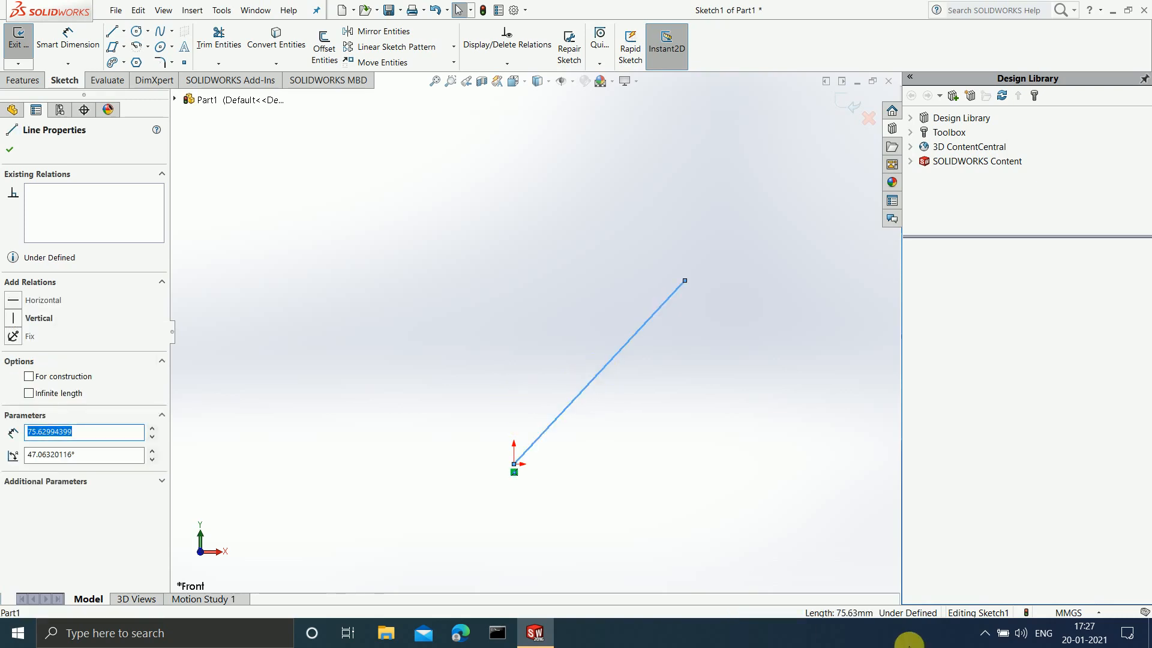
click(12, 338)
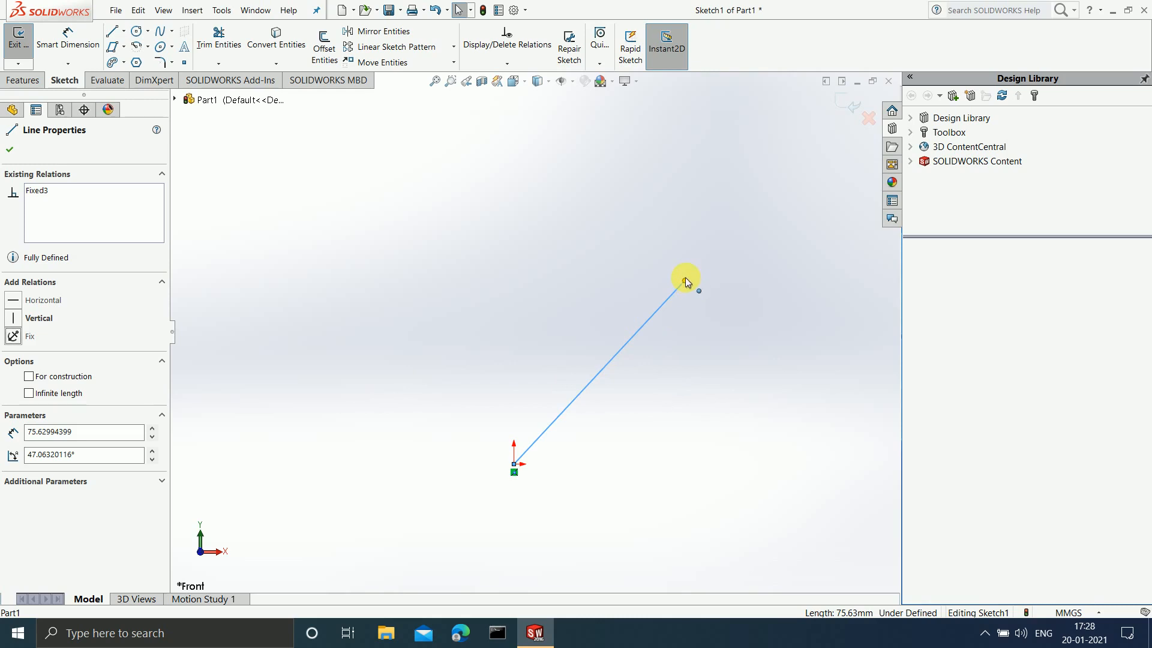
drag(685, 277, 717, 229)
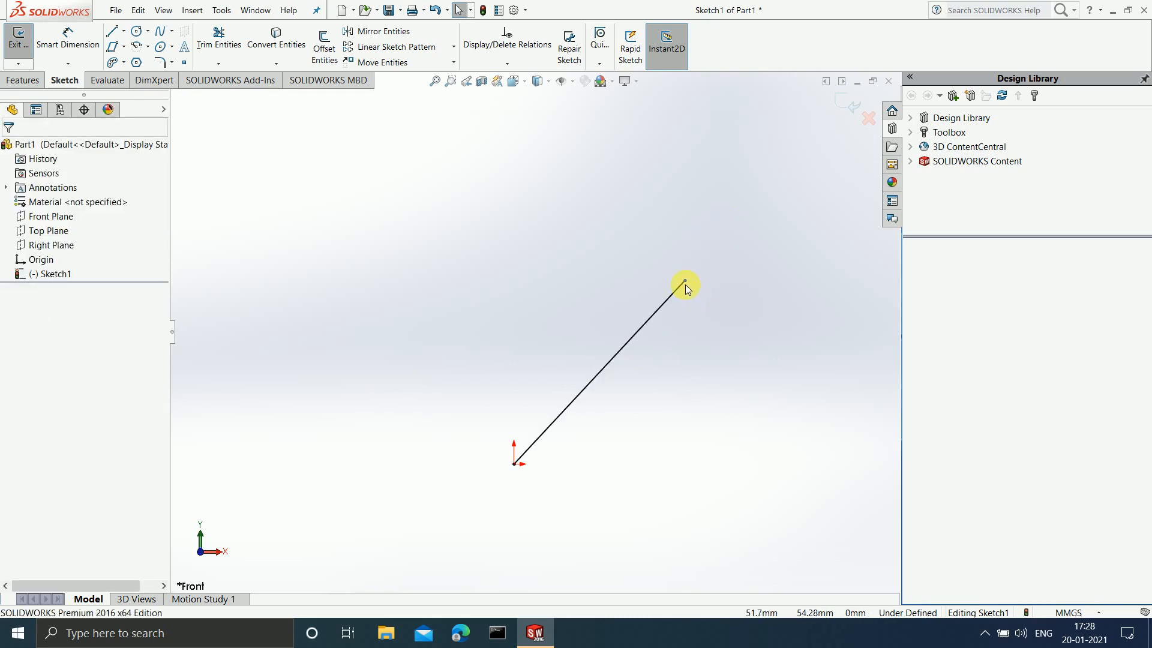
drag(685, 282, 715, 227)
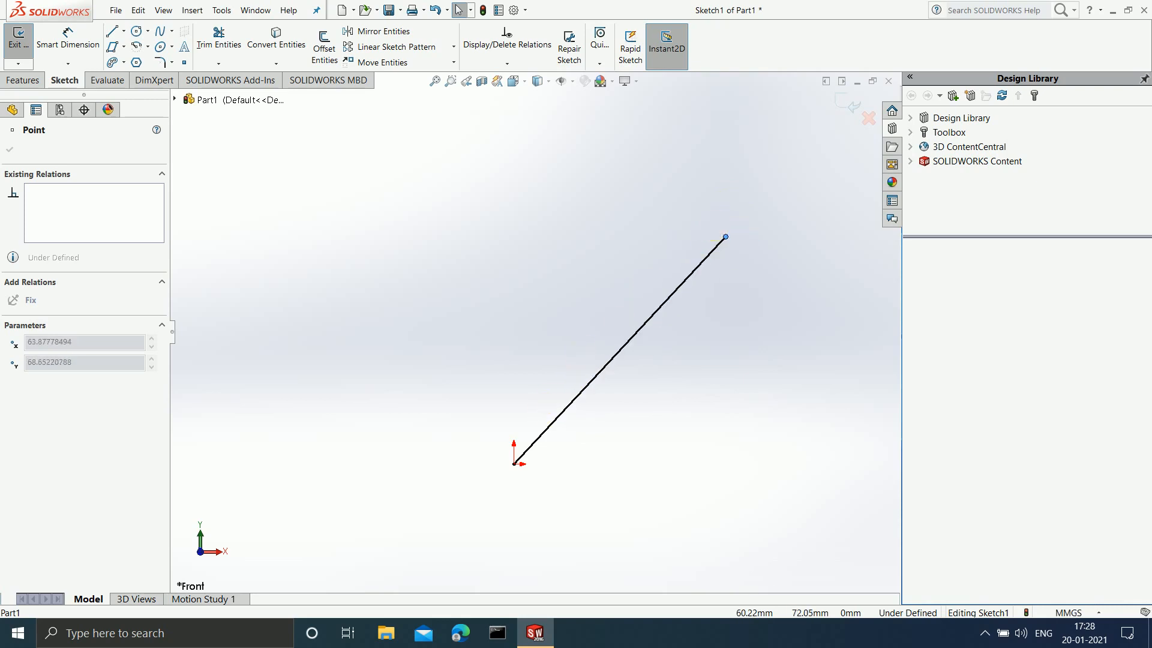
Delete the Fixed relation from the inclined line
click(658, 311)
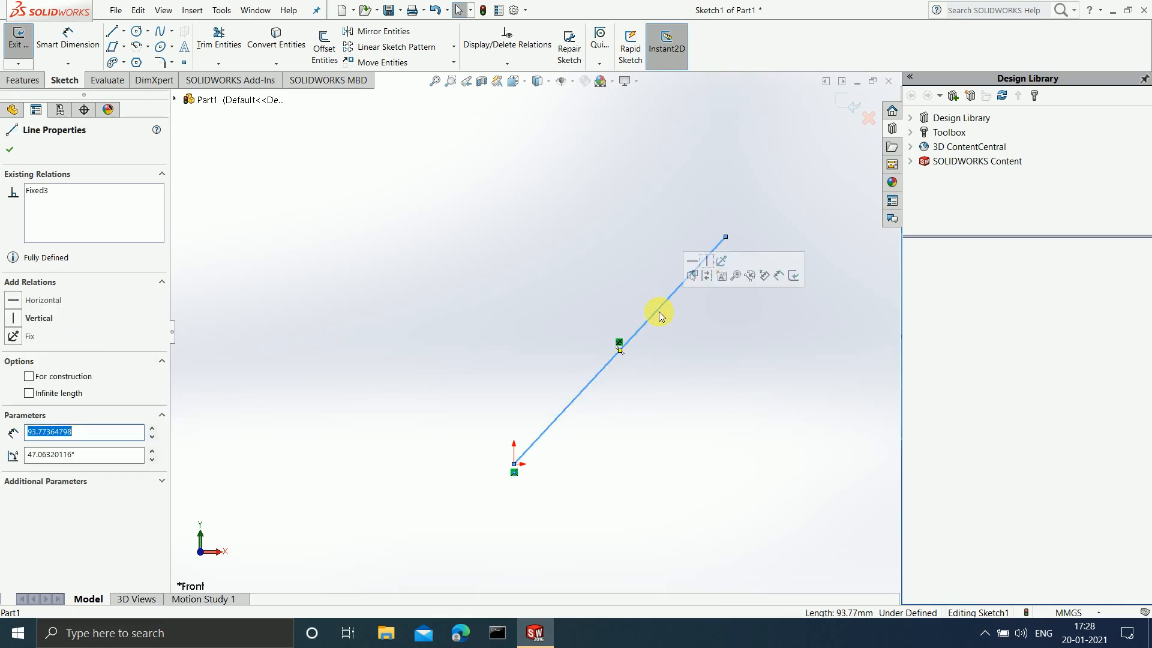
right_click(618, 343)
click(688, 571)
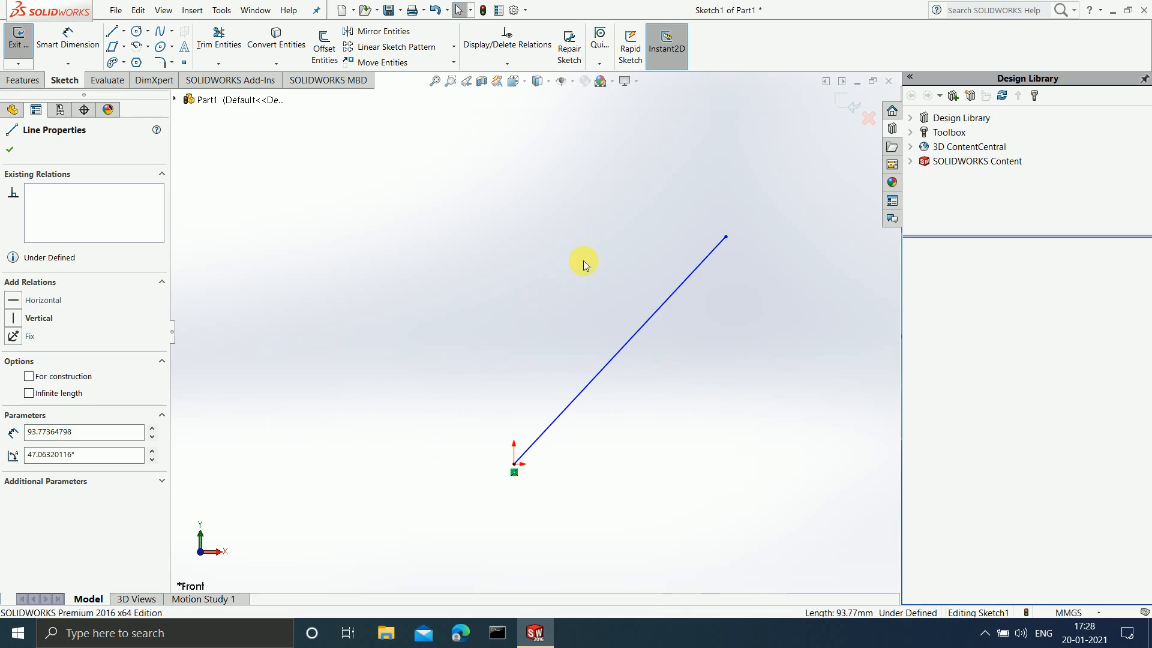
Exit the line sketch and discard all of its changes
click(868, 121)
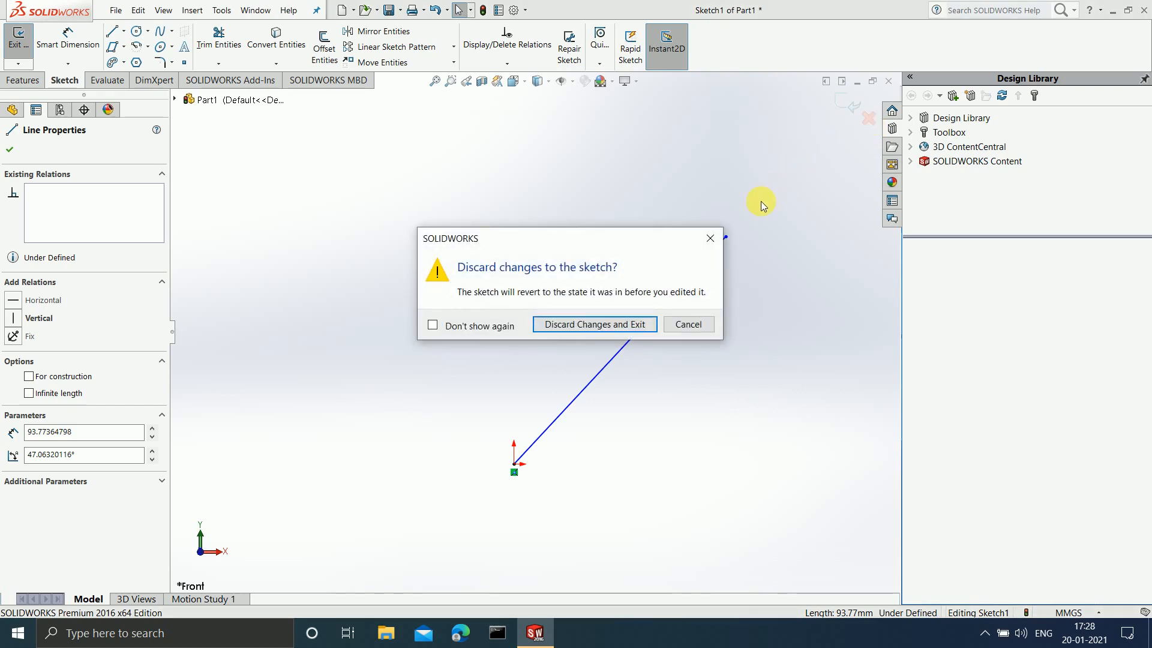
click(569, 327)
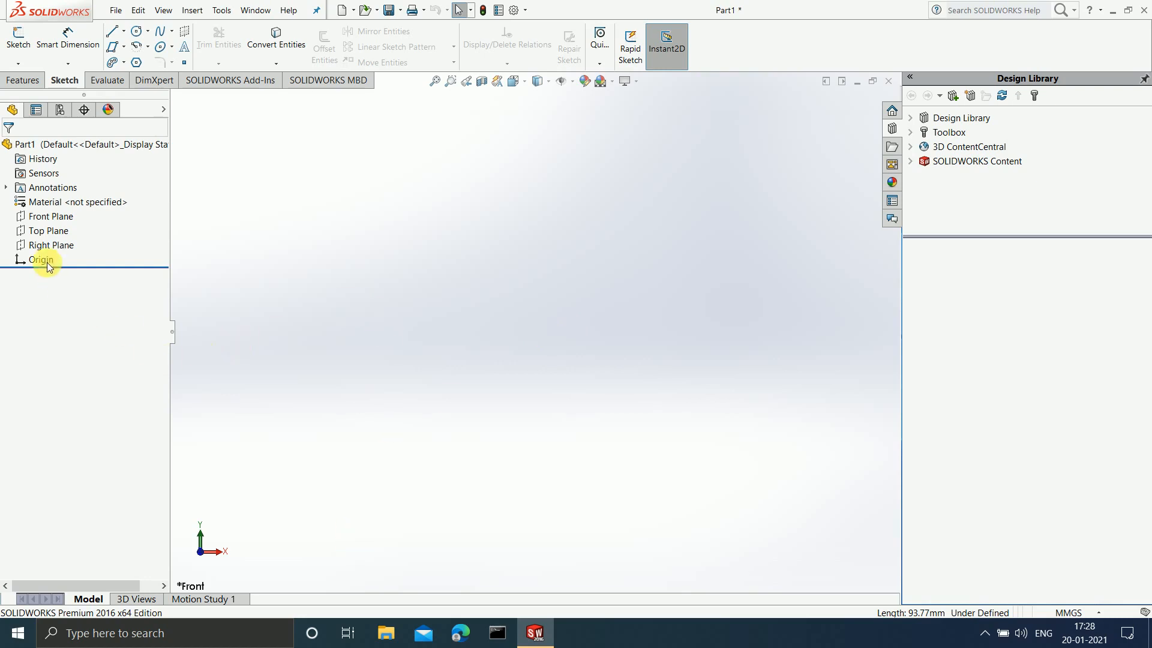
Sketch a horizontal centerline about 108 mm long from the origin on the Front Plane, and discard the sketch
click(48, 216)
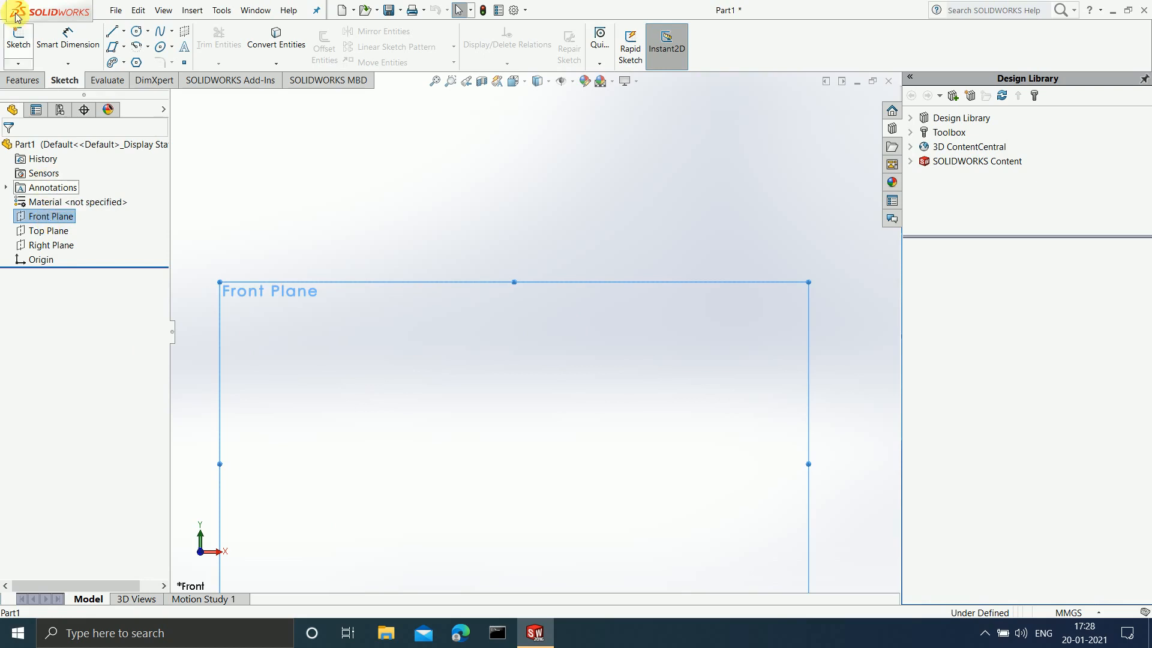
click(20, 40)
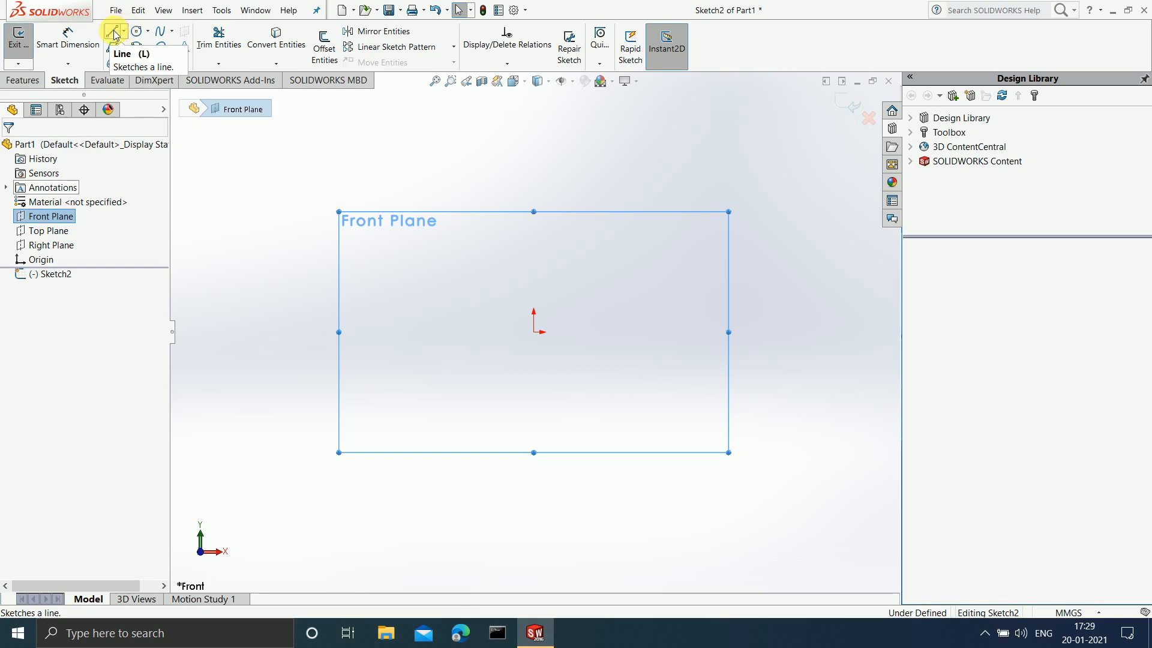
click(123, 31)
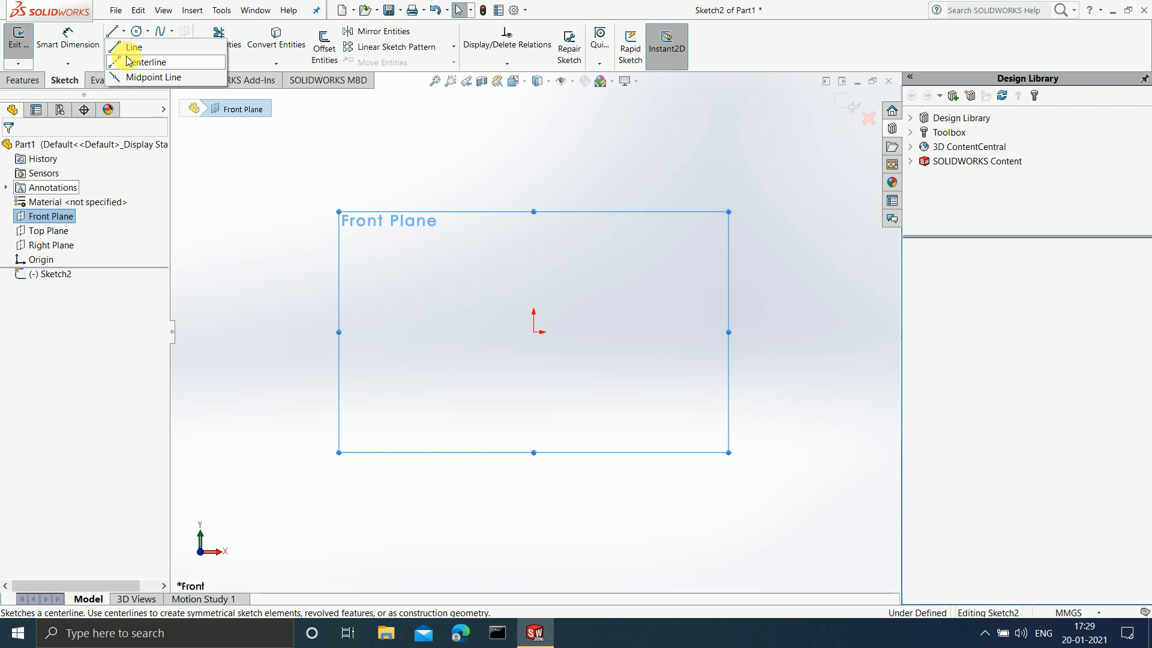
click(144, 61)
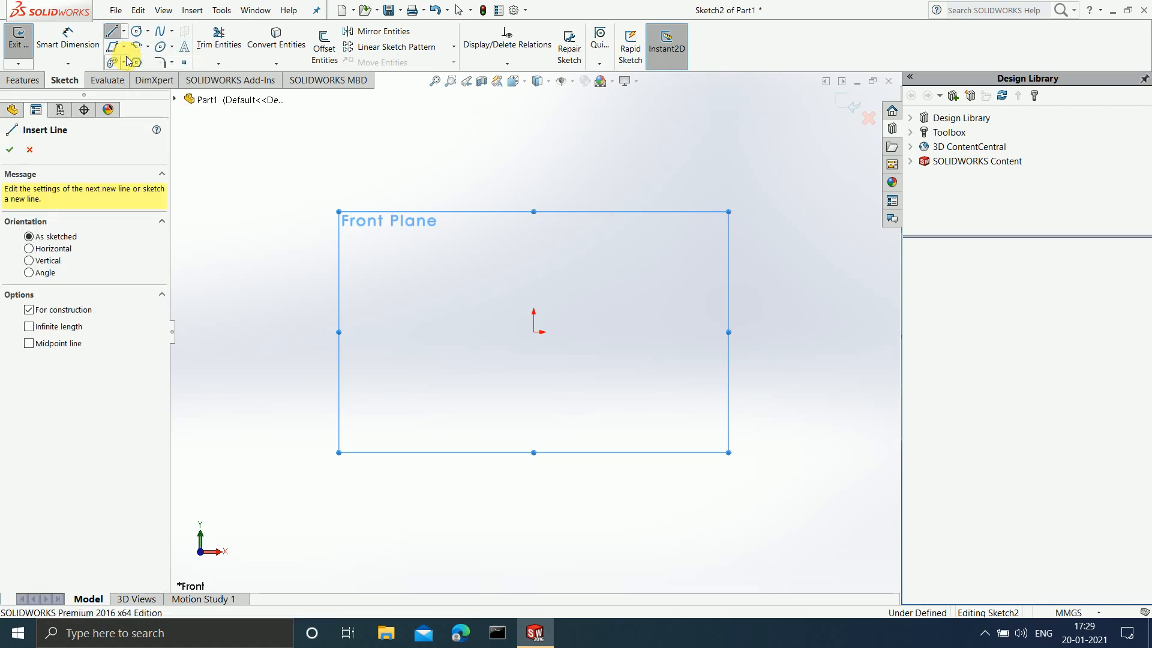
click(534, 330)
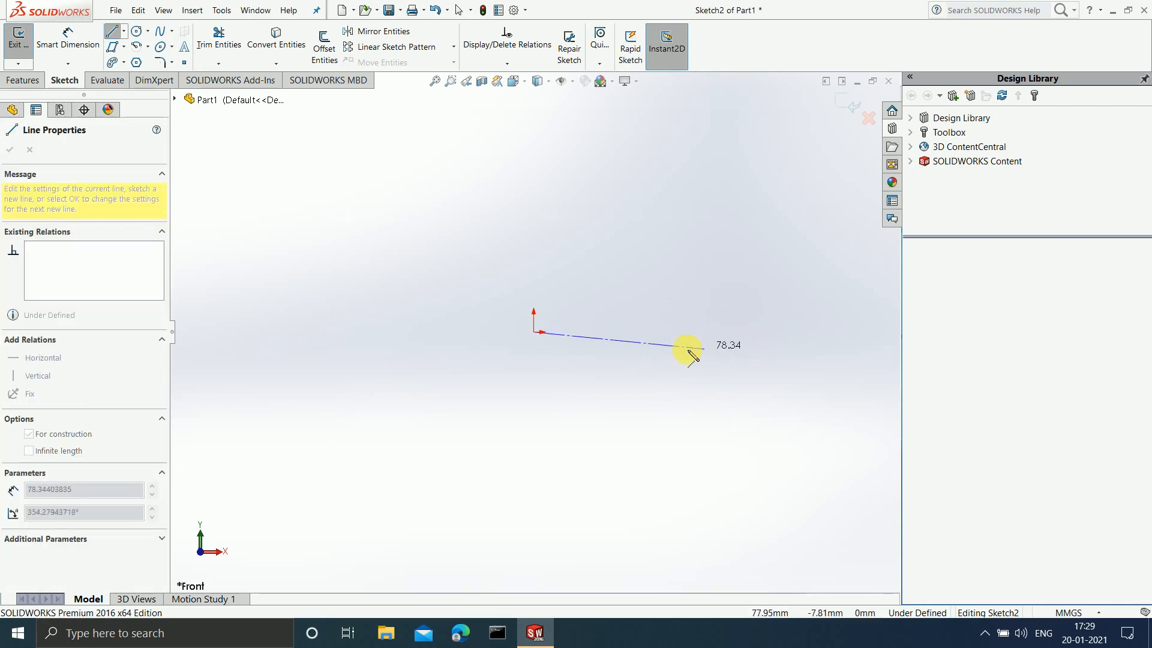
click(772, 332)
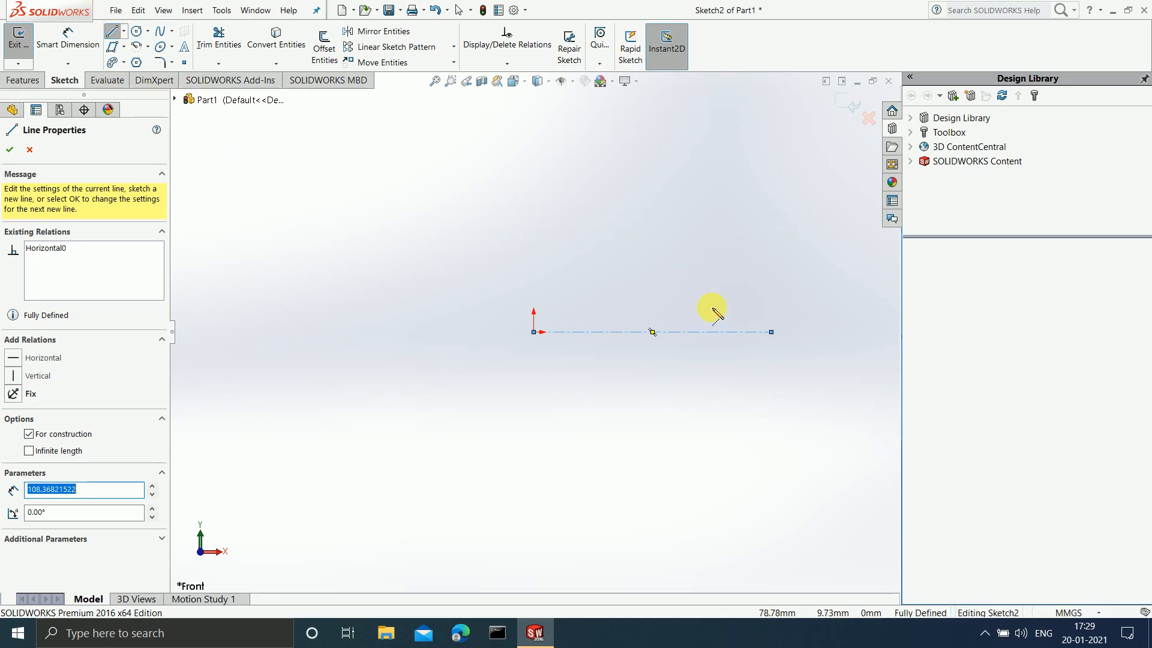
click(865, 123)
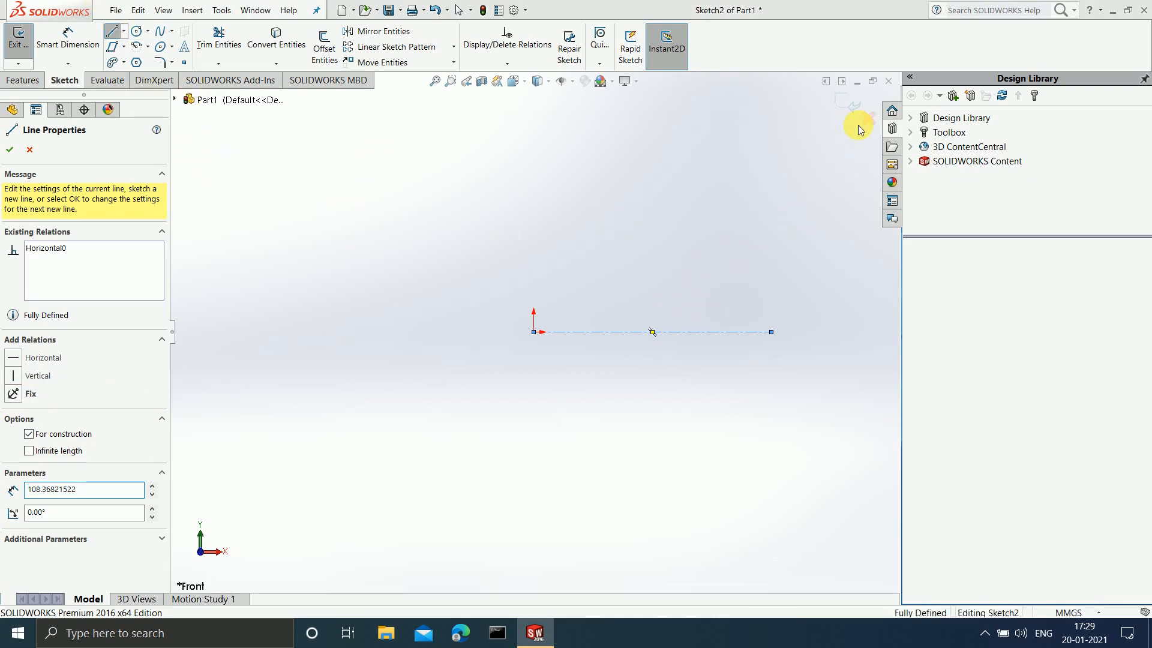
click(618, 324)
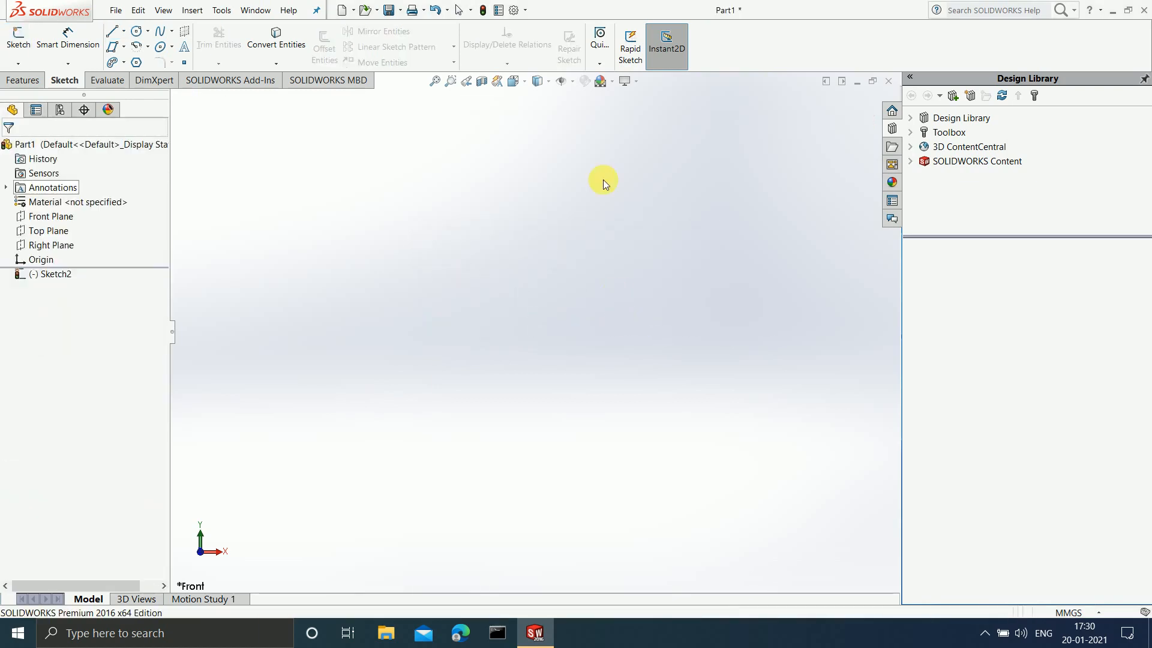
Start a new sketch on the Front Plane and draw a horizontal line about 99 mm long from the origin
click(60, 217)
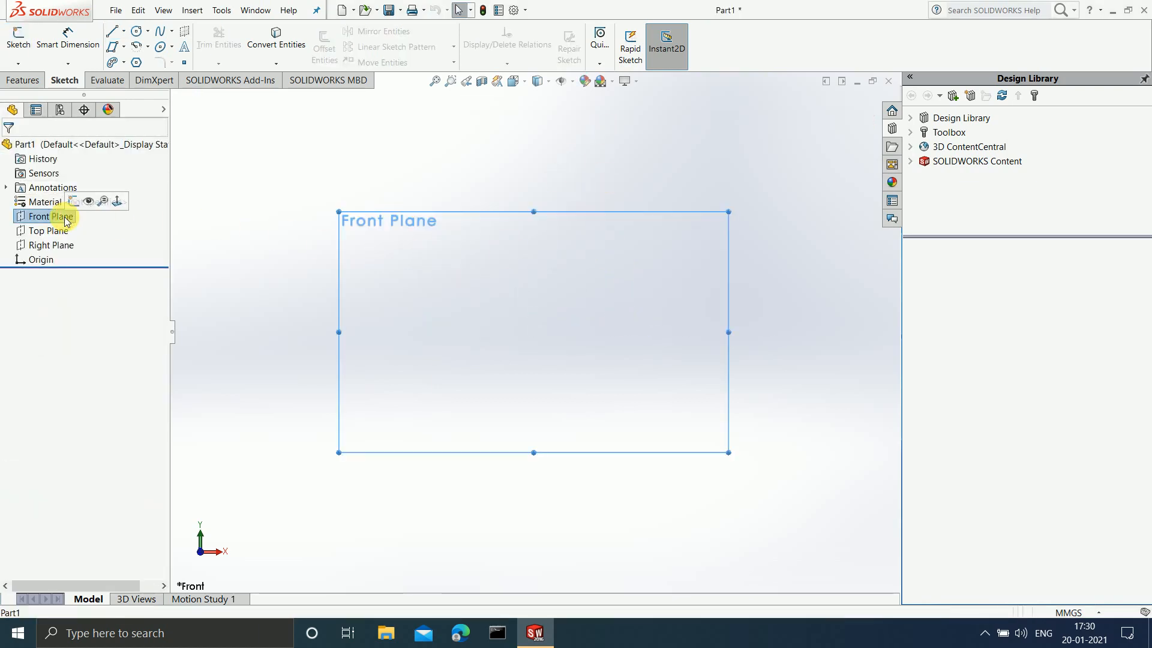
click(19, 37)
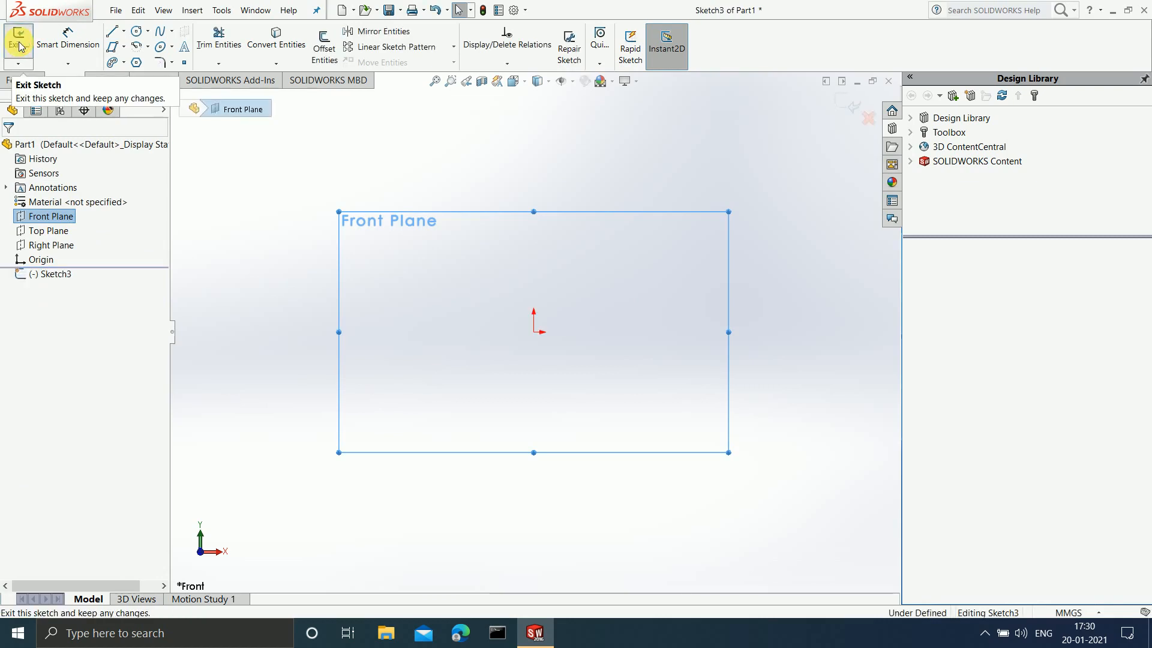
click(112, 32)
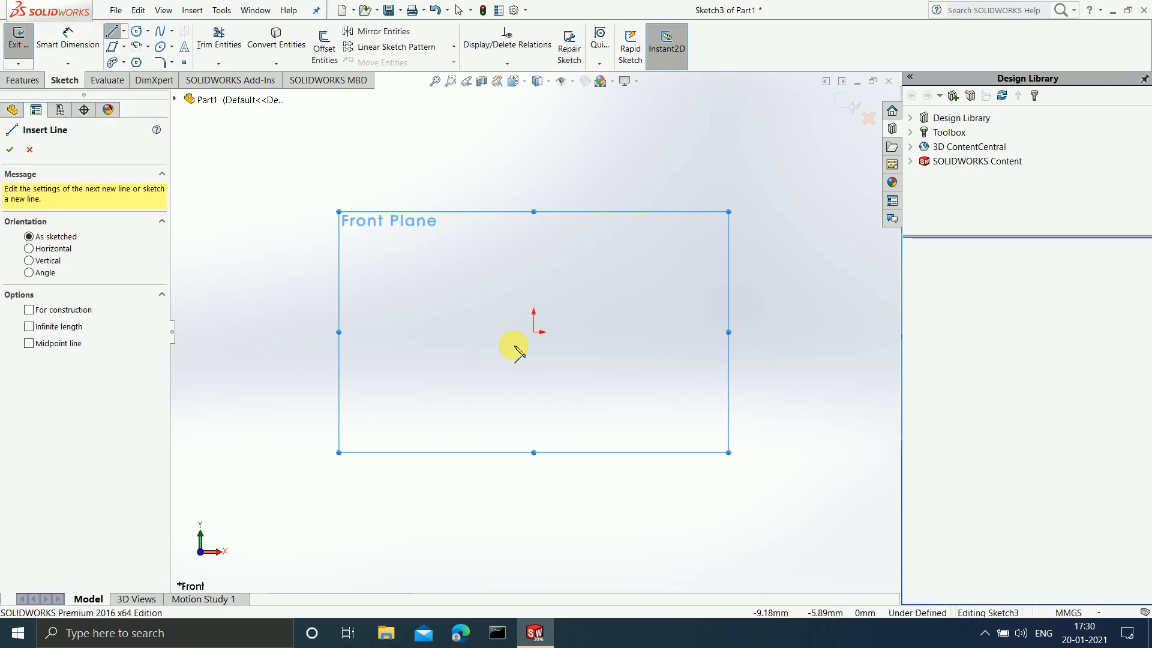
click(535, 331)
click(728, 320)
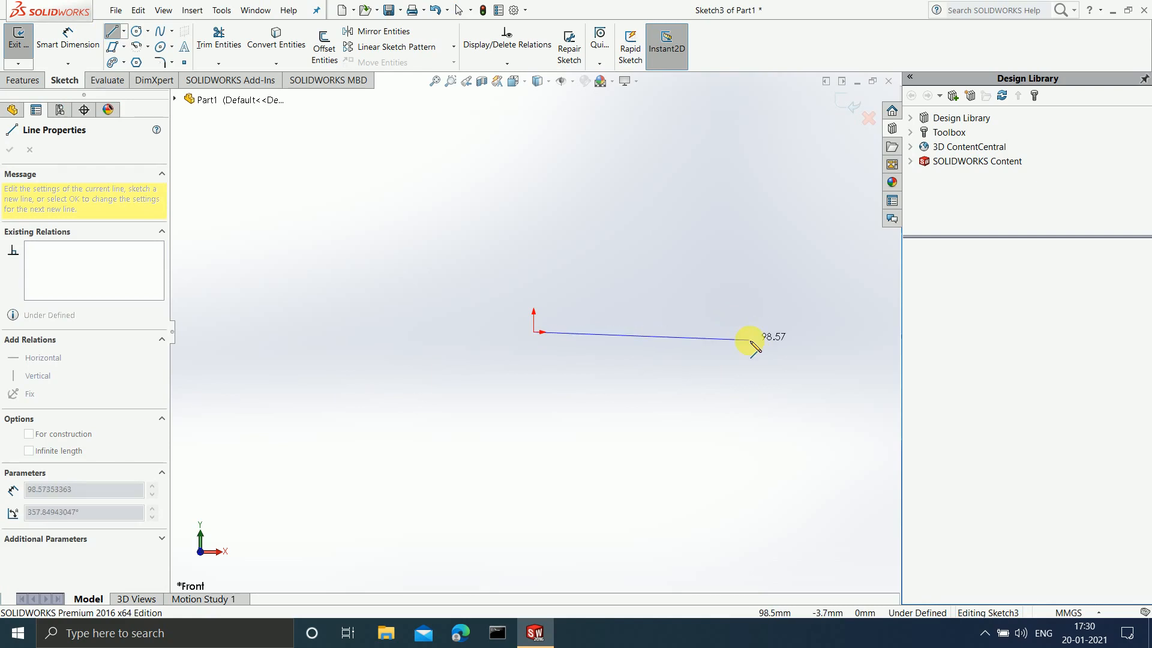
double_click(751, 332)
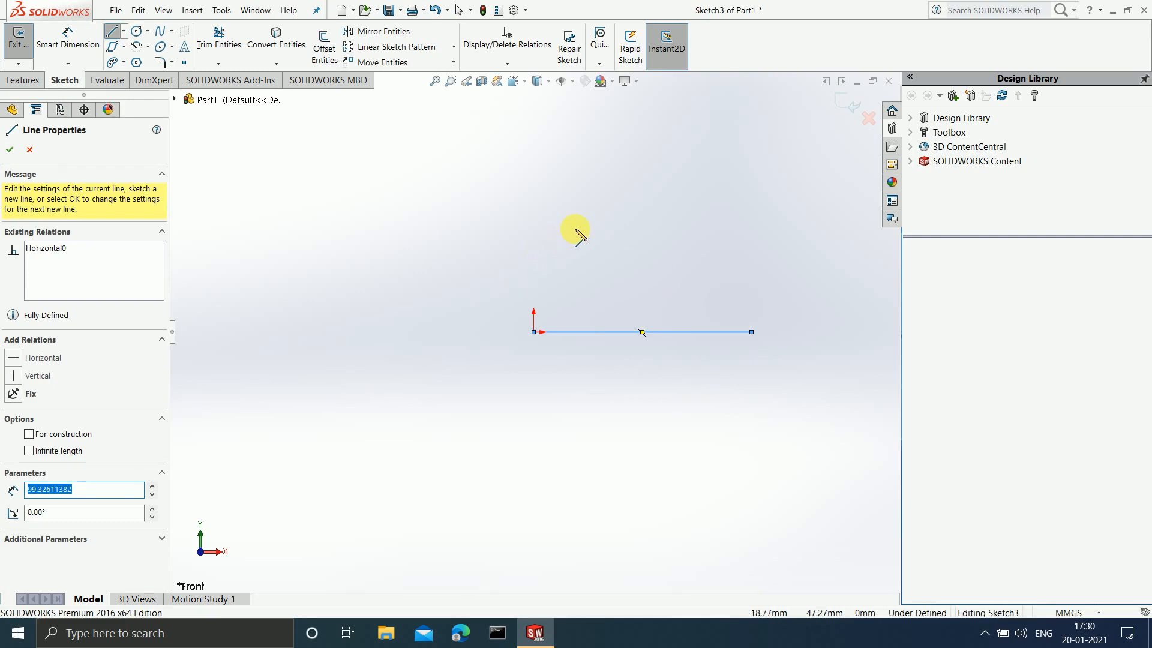
key(Escape)
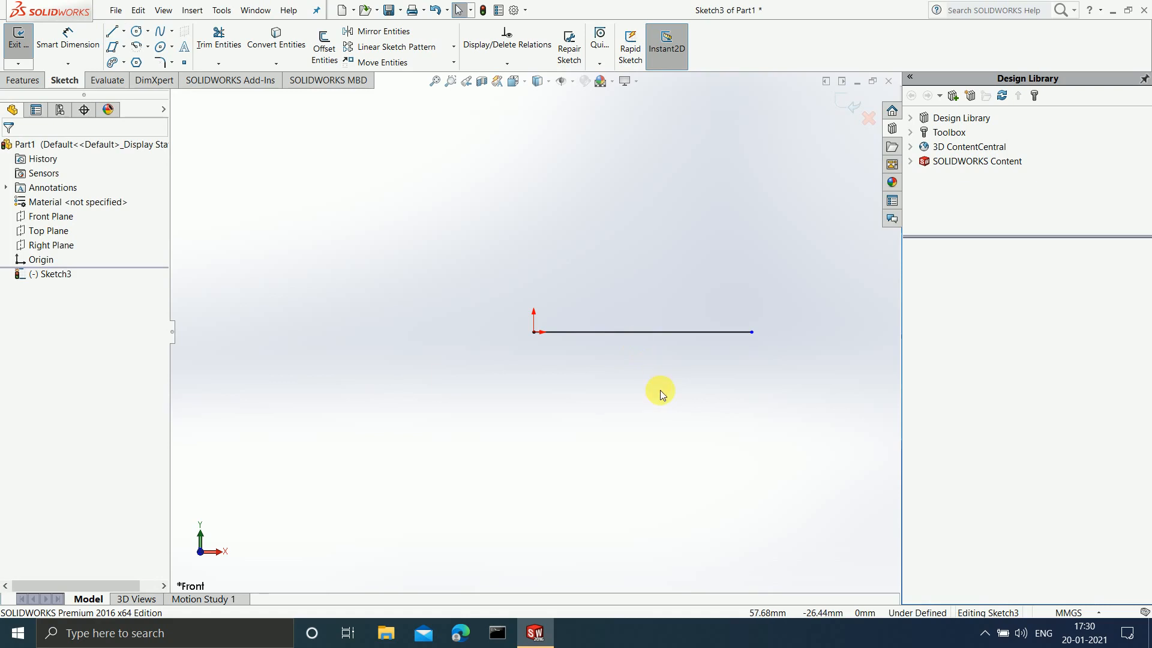
Convert the horizontal line from the origin into construction geometry
click(679, 335)
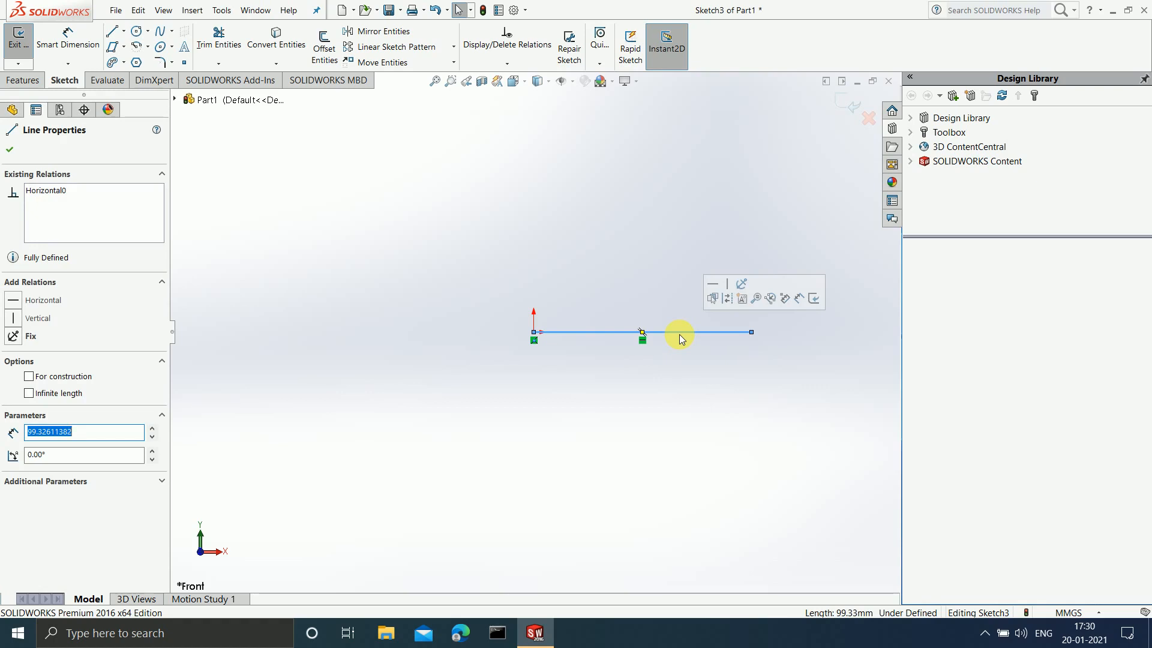
click(28, 376)
click(682, 265)
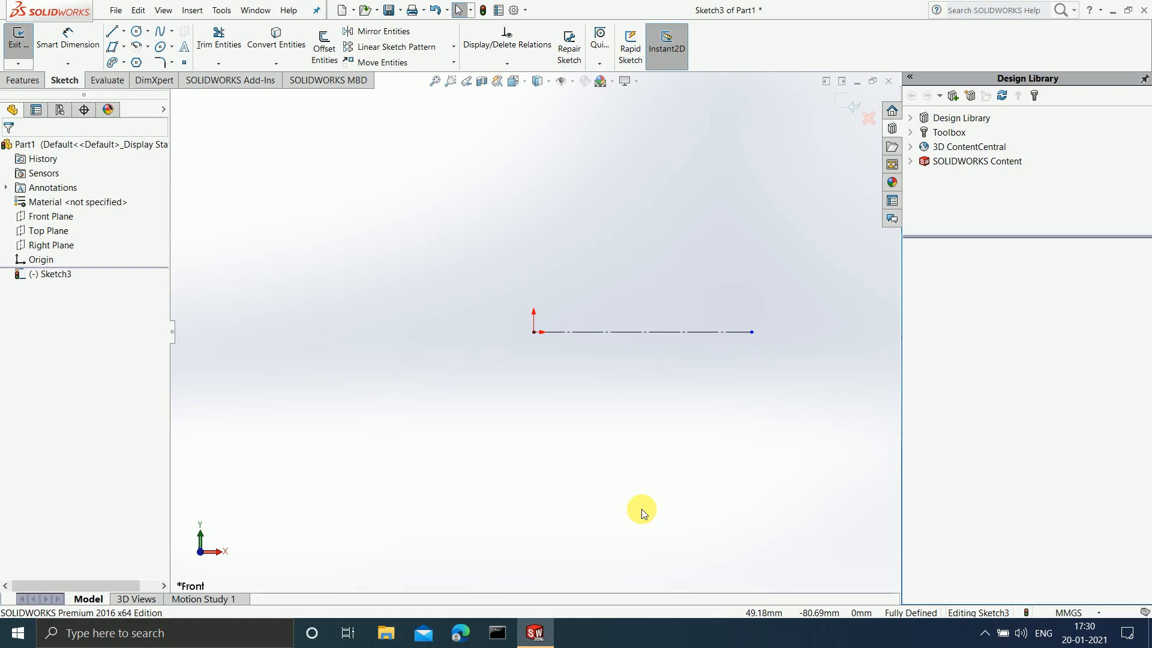
Give the horizontal construction line infinite length and examine how far it extends in the view
click(723, 332)
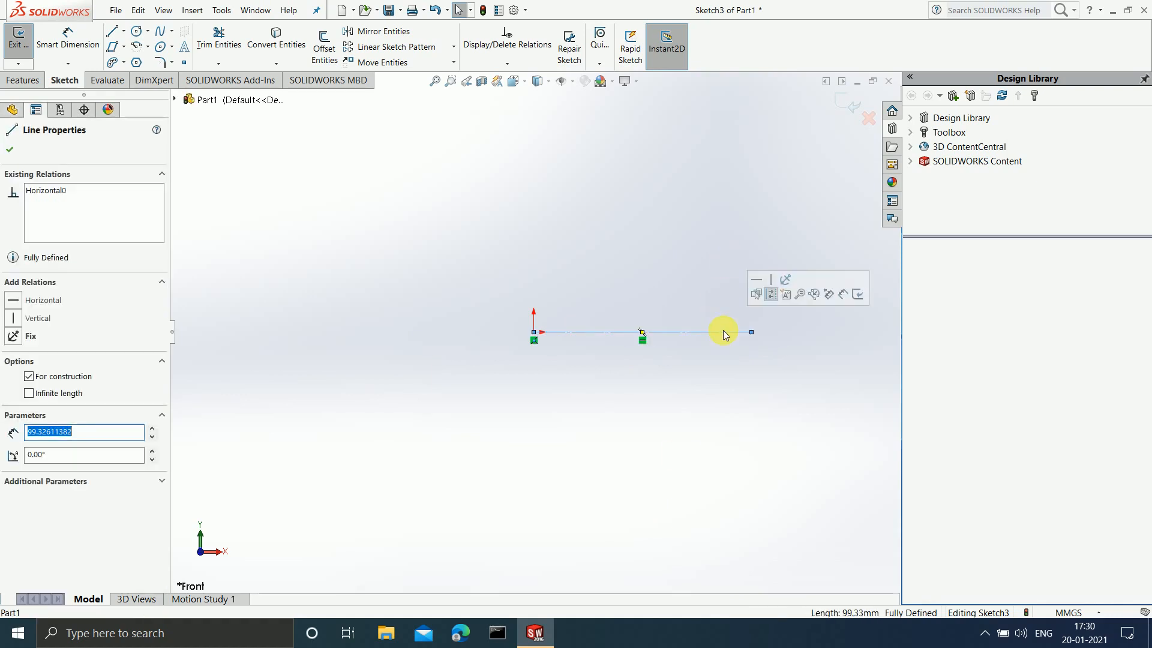
click(29, 393)
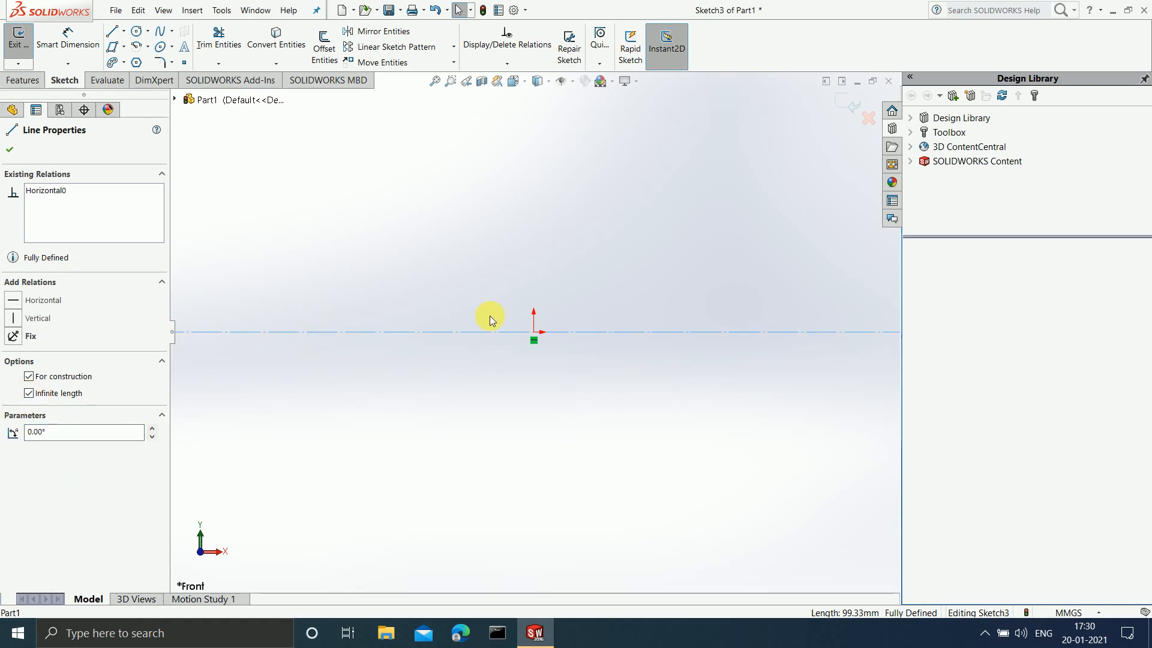
scroll(521, 315, down, 2)
scroll(601, 348, down, 1)
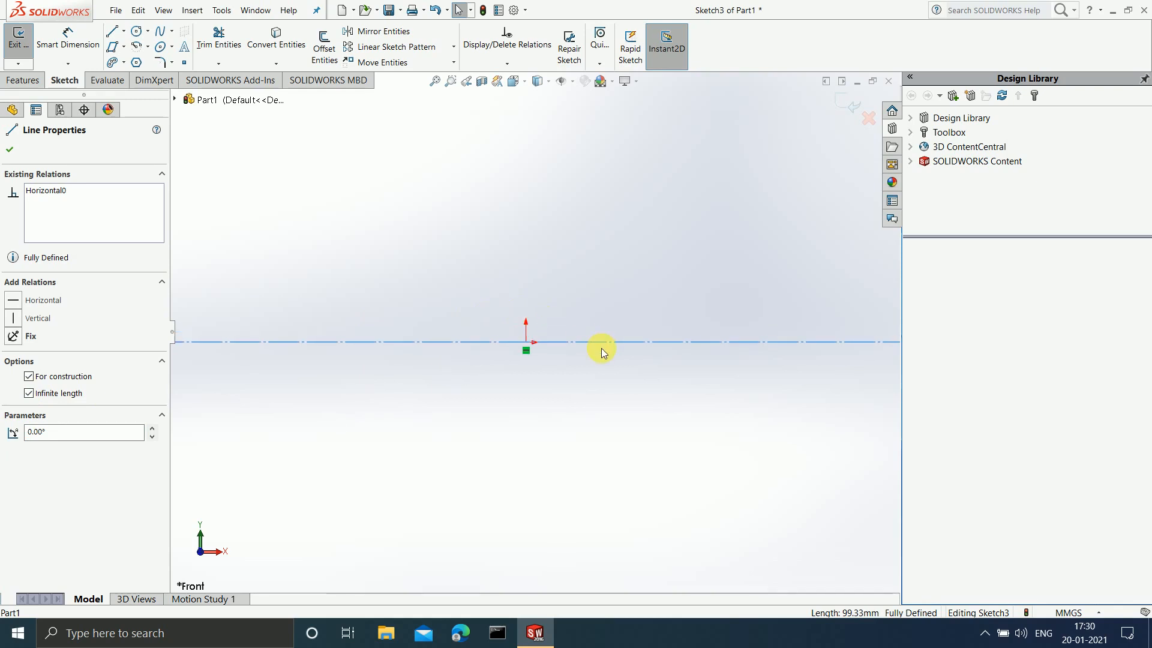
scroll(601, 348, down, 1)
scroll(393, 381, down, 2)
scroll(604, 309, down, 2)
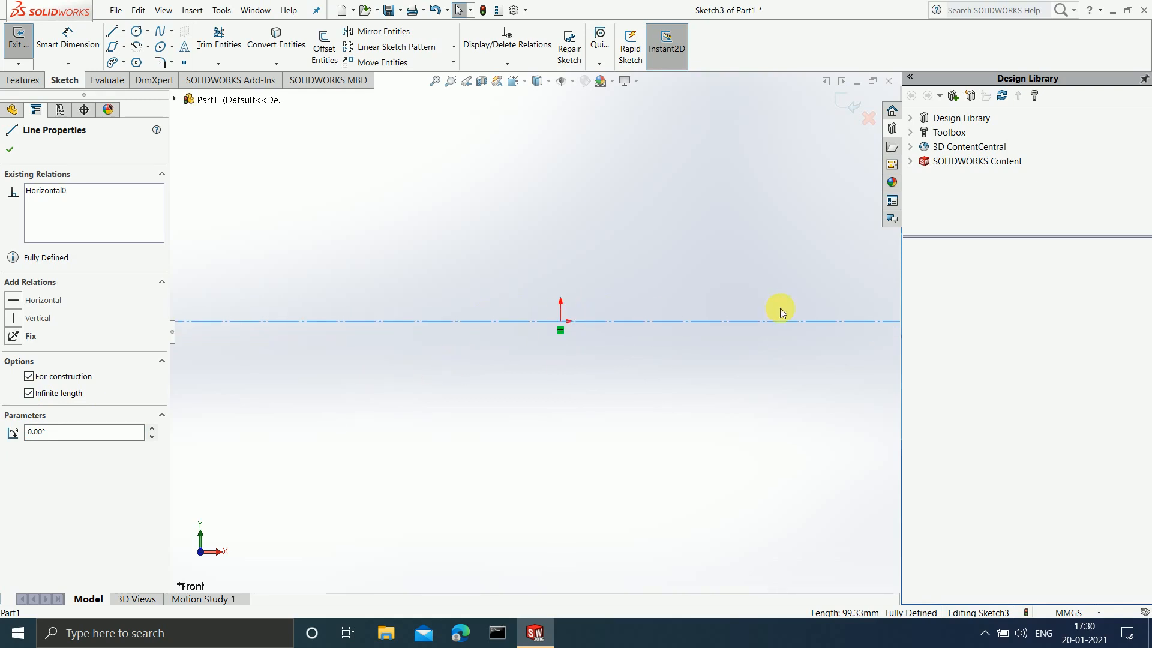
scroll(774, 311, up, 2)
scroll(654, 340, up, 2)
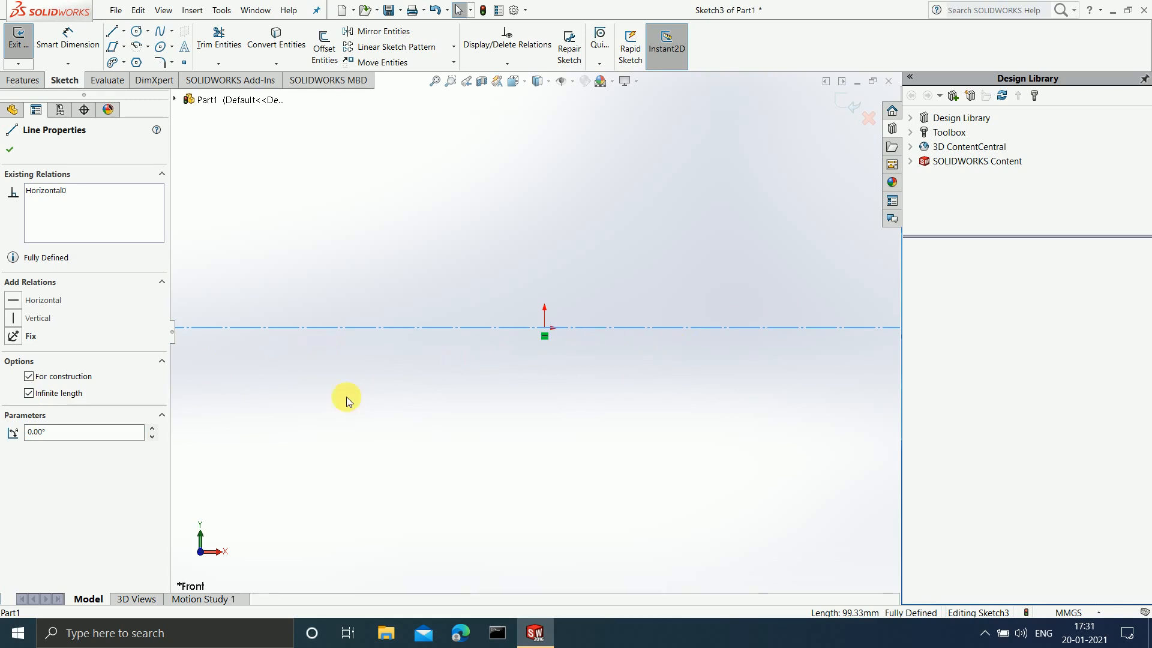
Turn off the infinite length option for the horizontal construction line
key(Escape)
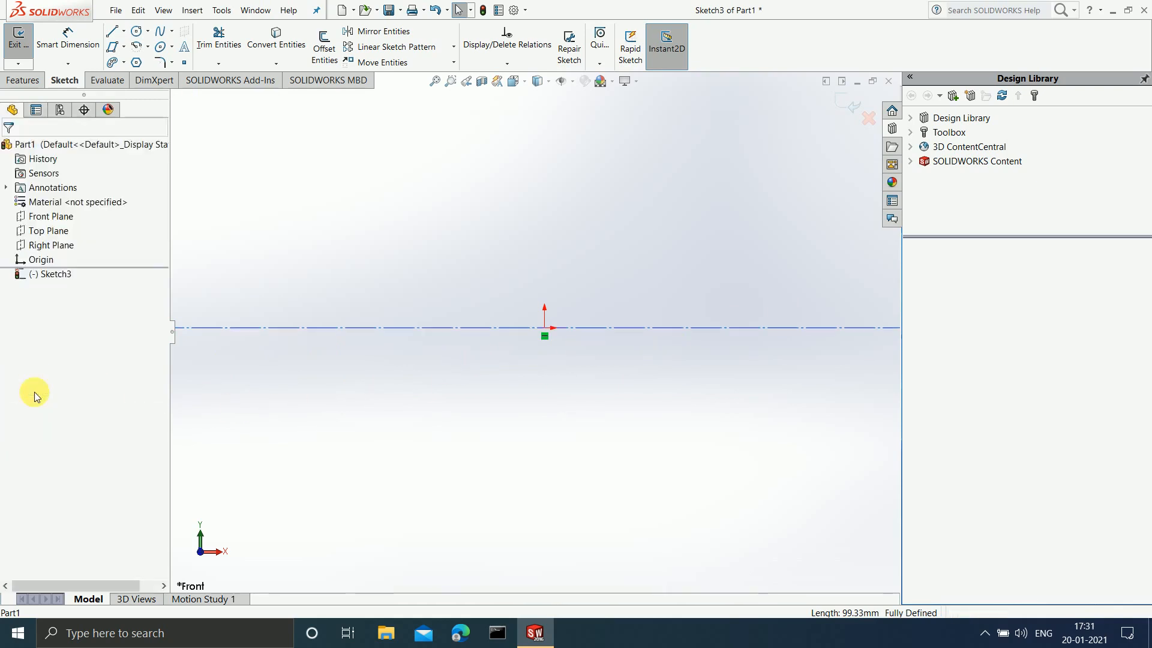
click(34, 392)
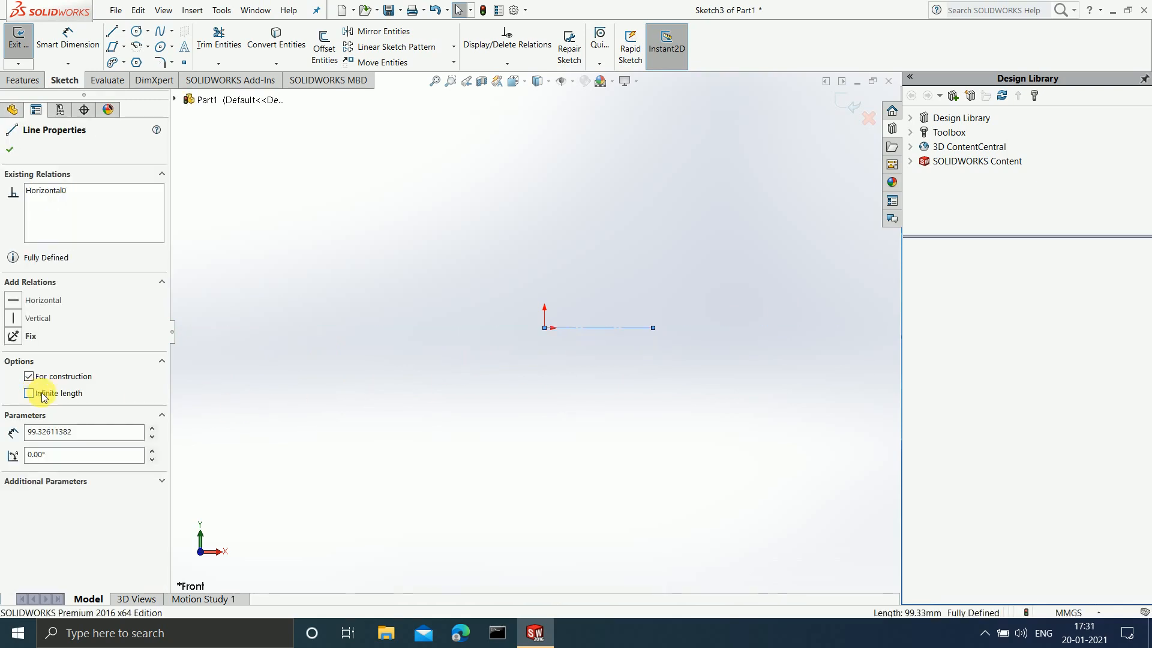
click(580, 245)
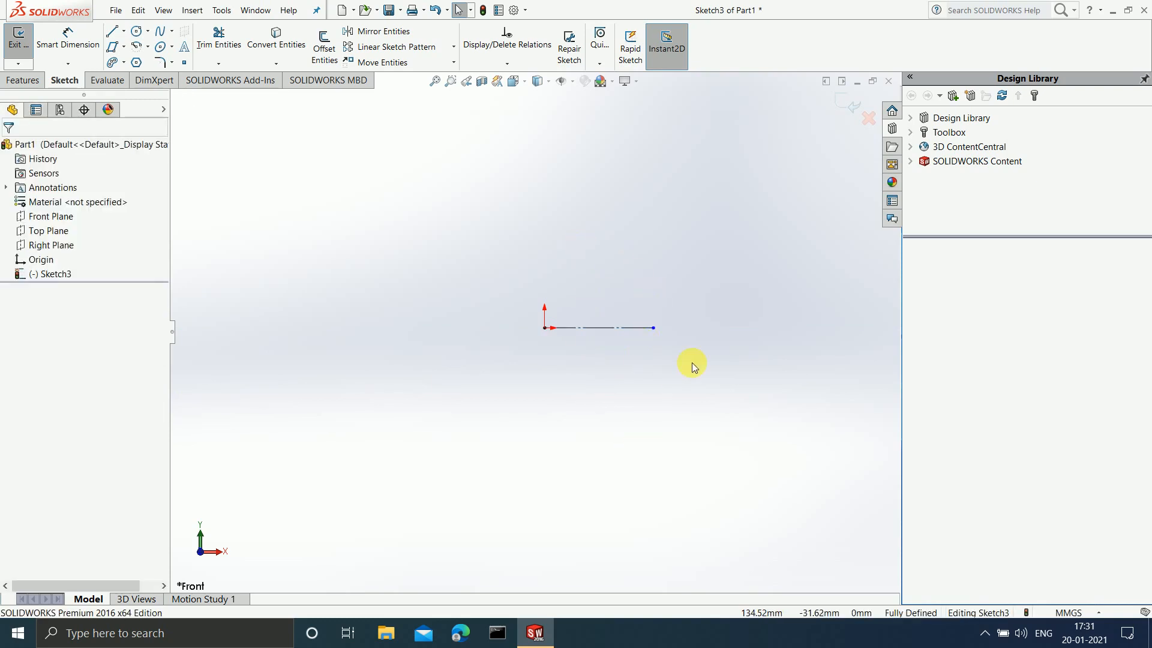
Delete the horizontal construction line from the sketch
scroll(653, 230, down, 2)
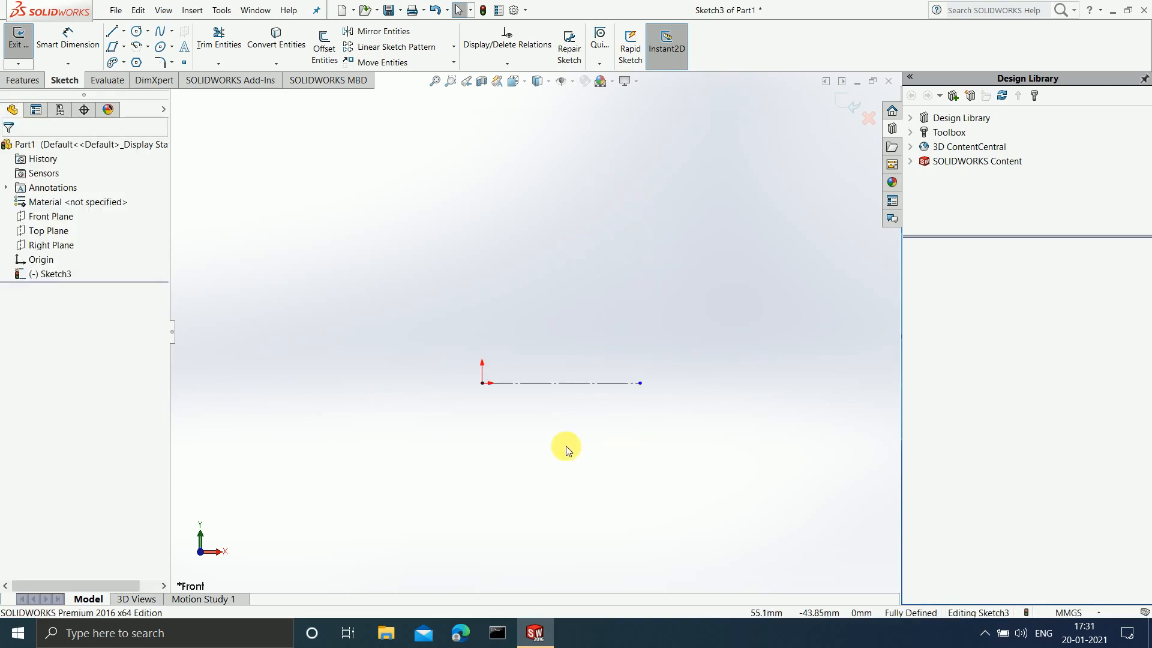
click(578, 384)
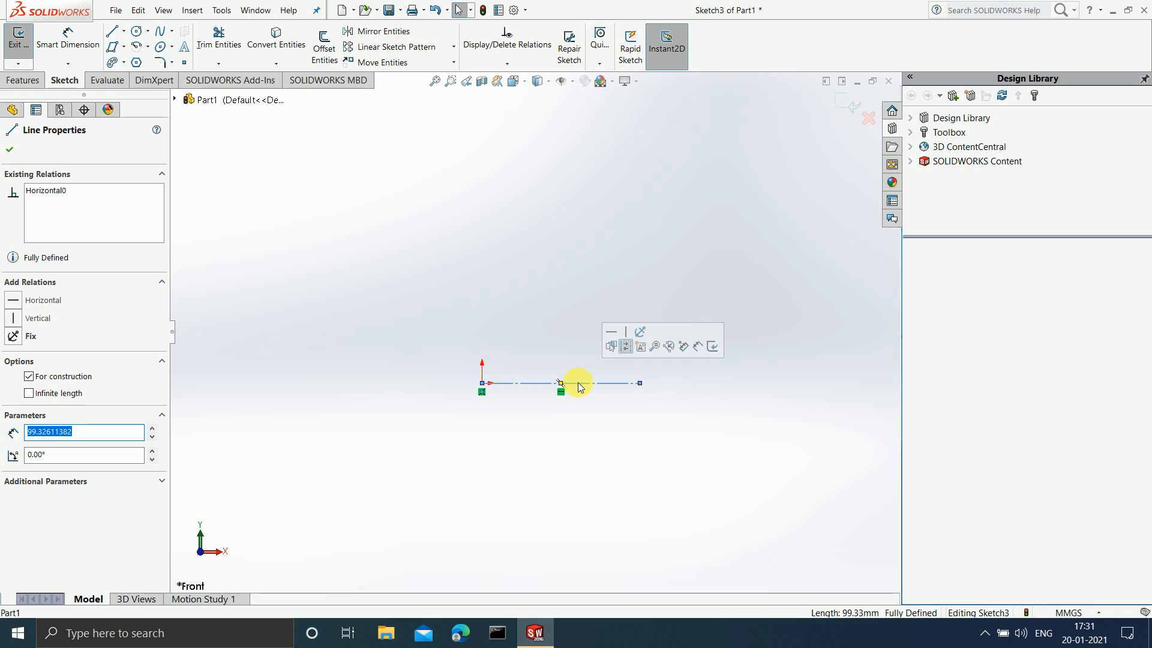
key(Delete)
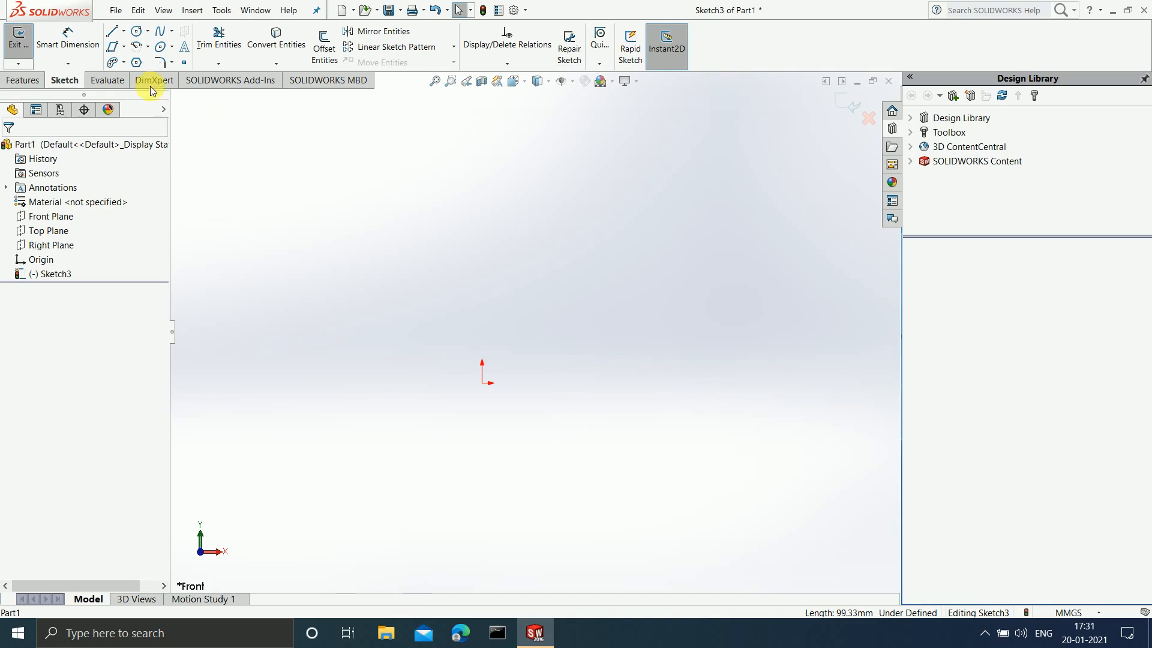
Draw two lines from the origin: an inclined one about 187 mm long at about 44°, and a horizontal one about 162 mm long
click(111, 35)
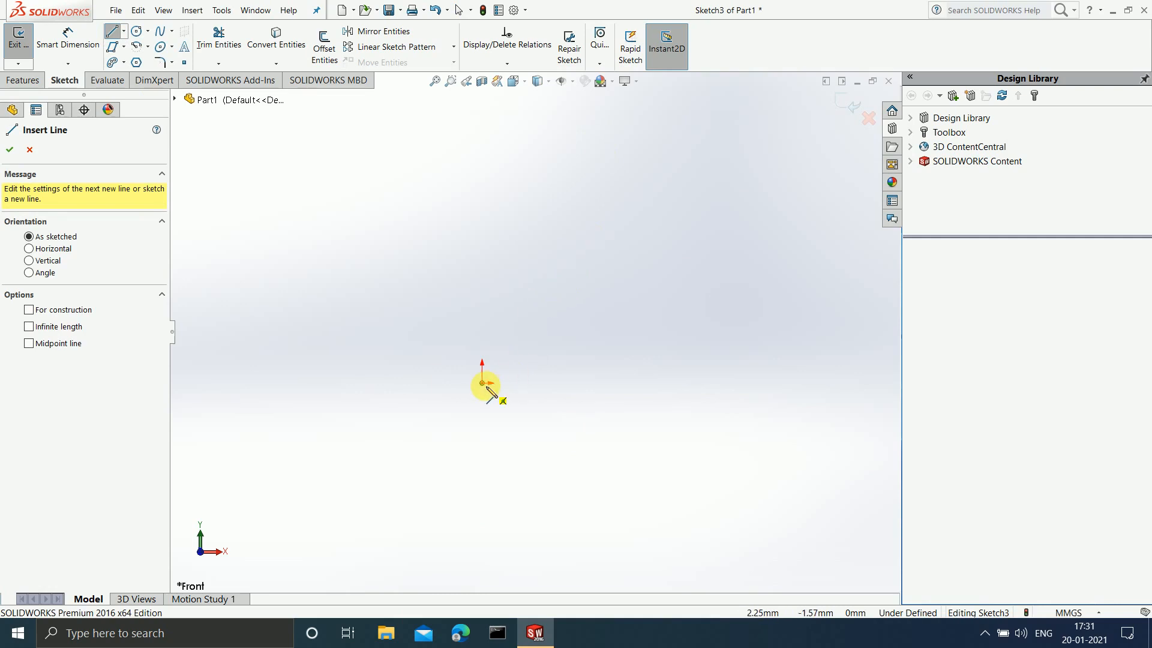
drag(482, 383, 696, 178)
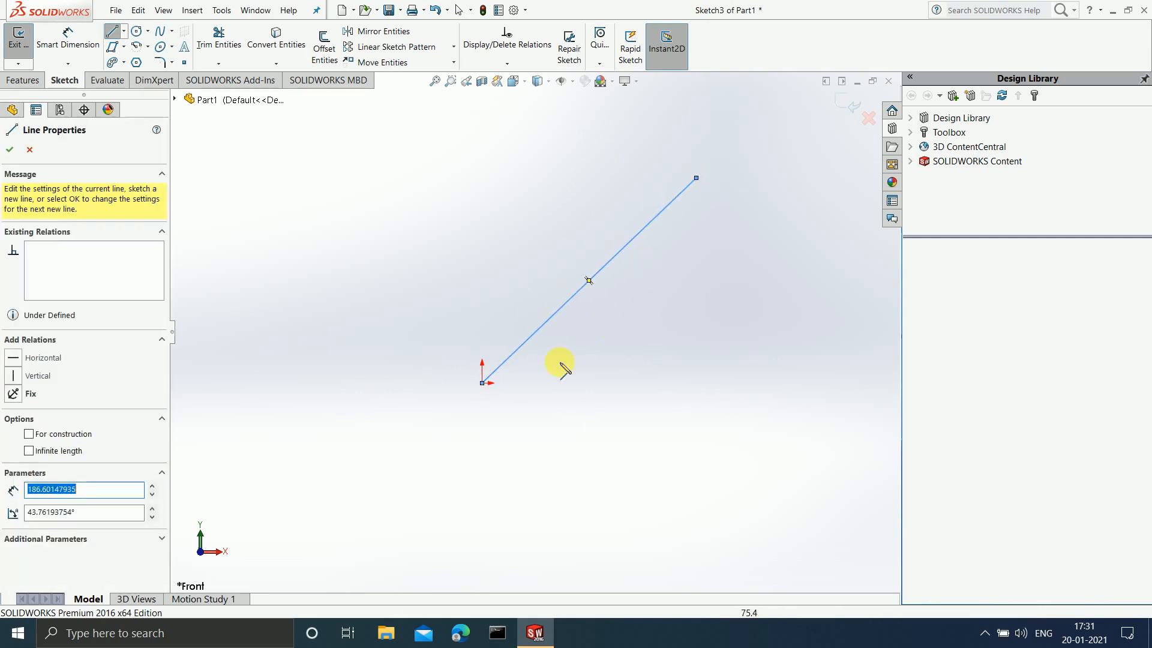
click(483, 383)
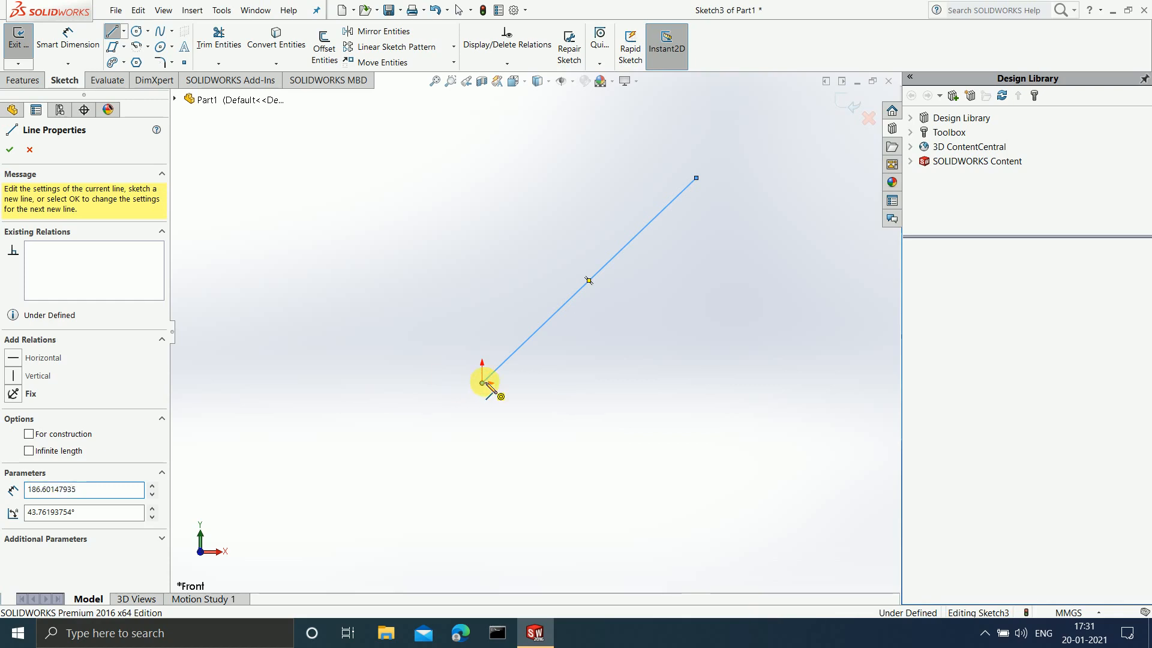
click(740, 384)
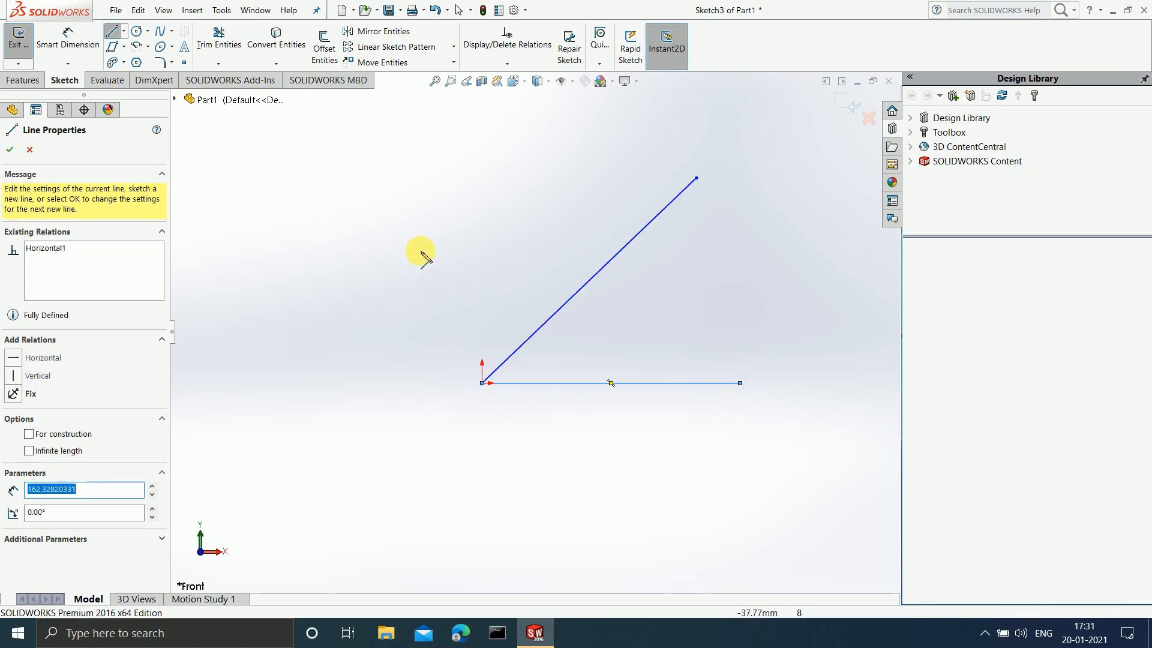
key(Escape)
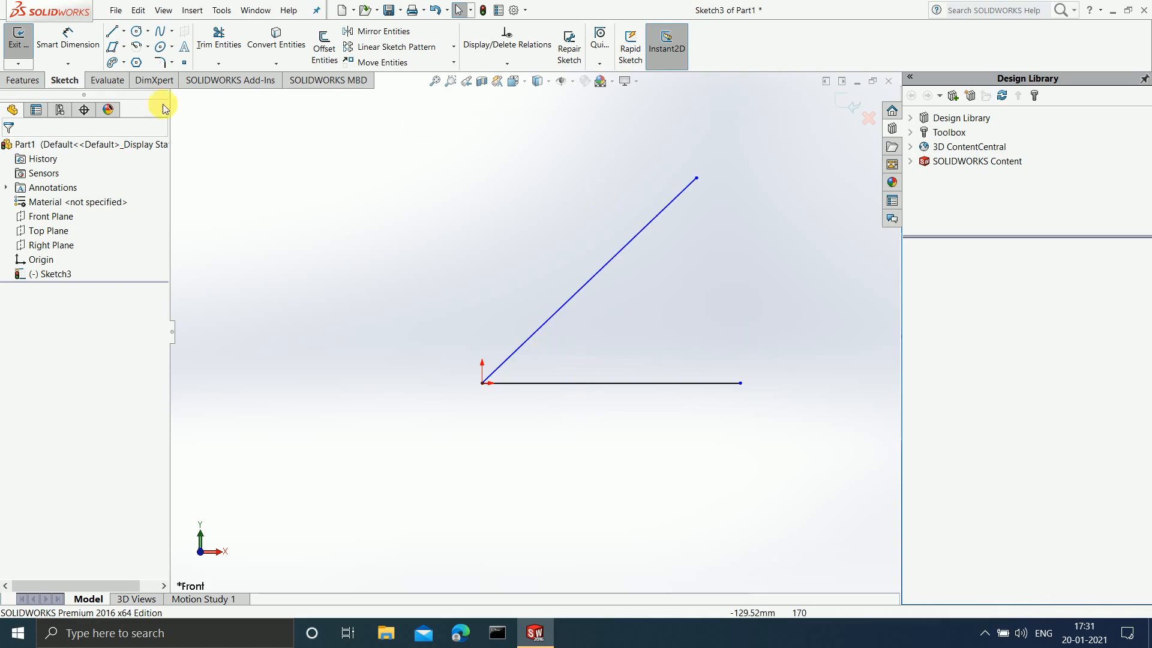
Add an angle dimension between the inclined and horizontal lines with Smart Dimension and set it to 40°
click(72, 44)
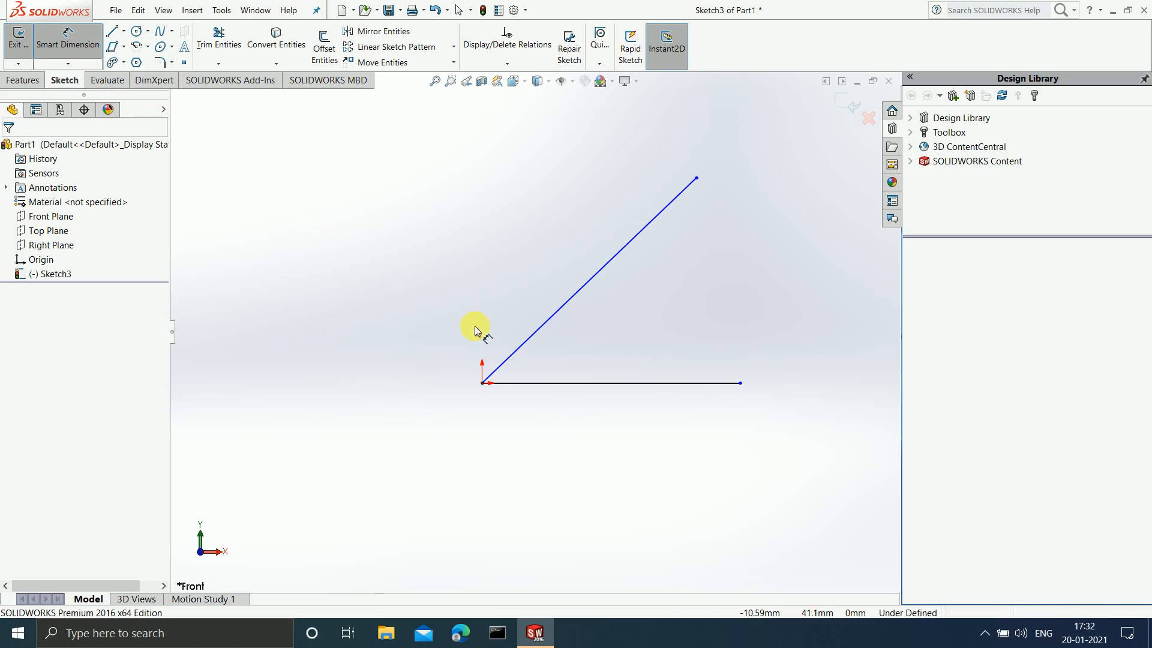
click(532, 384)
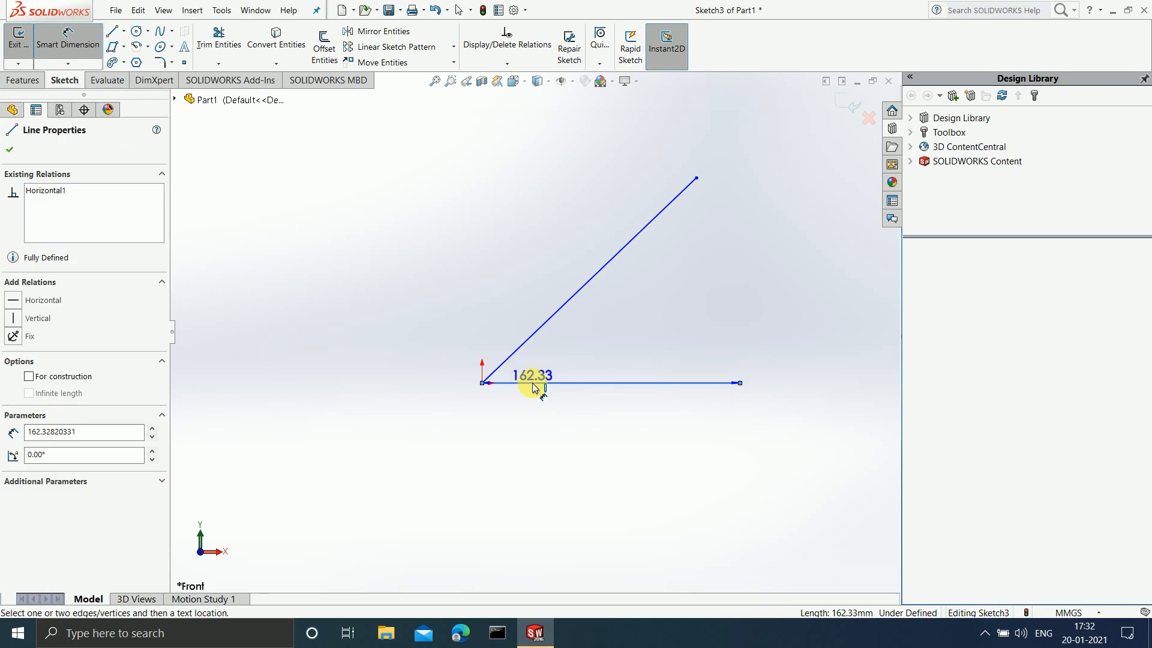
click(520, 347)
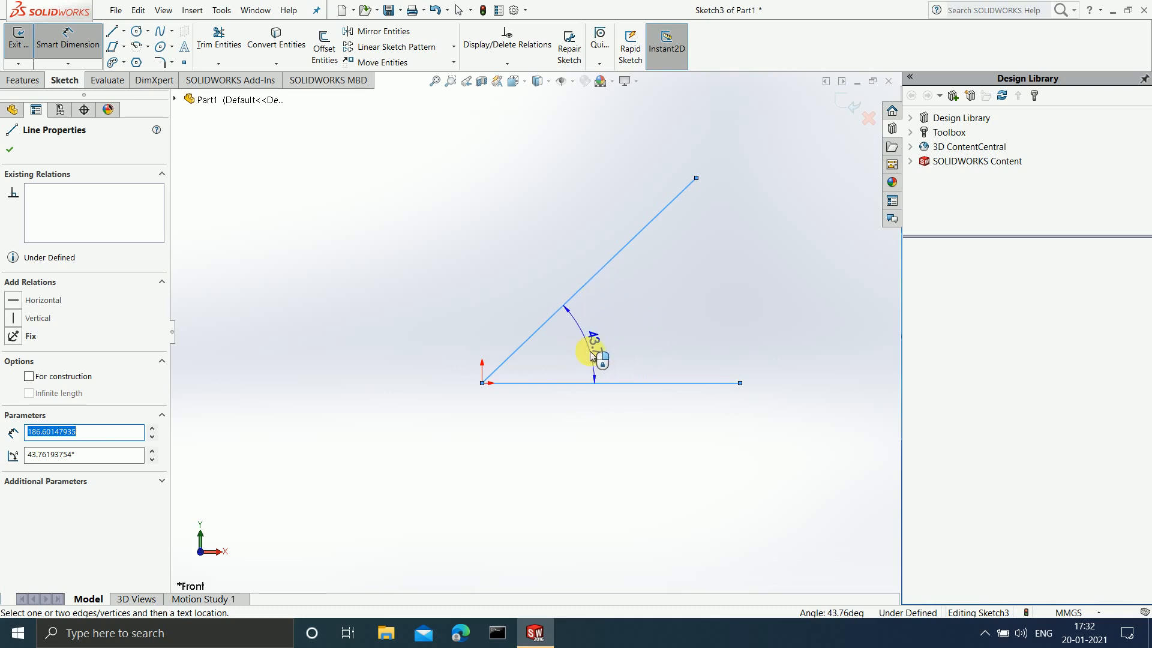
click(588, 354)
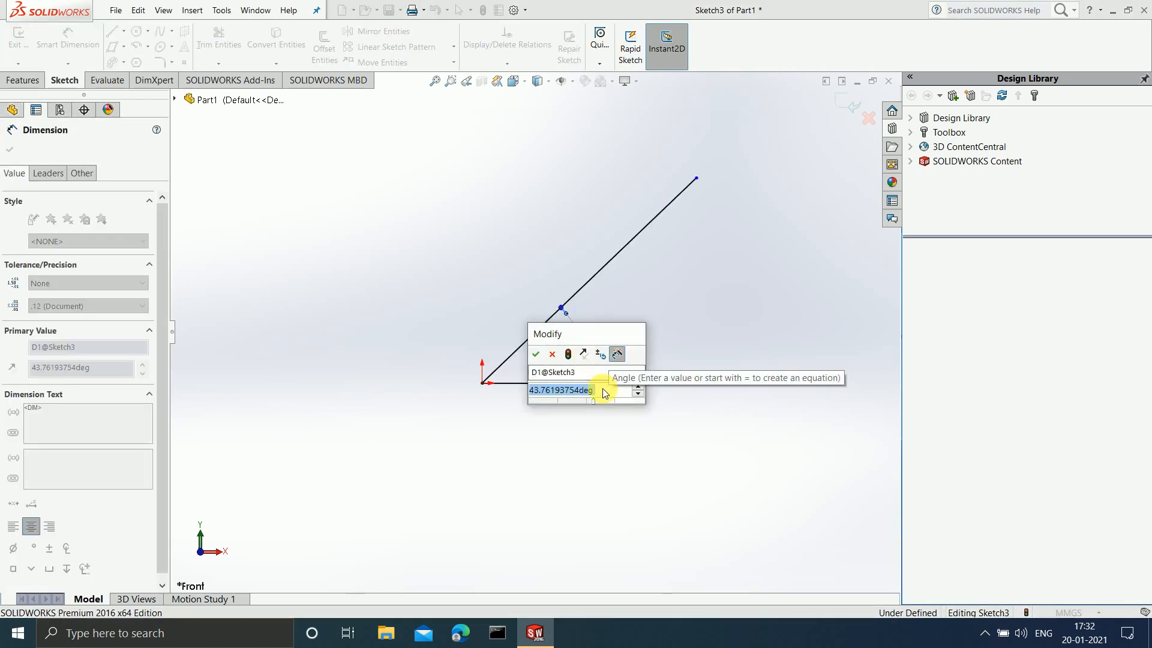
text(40)
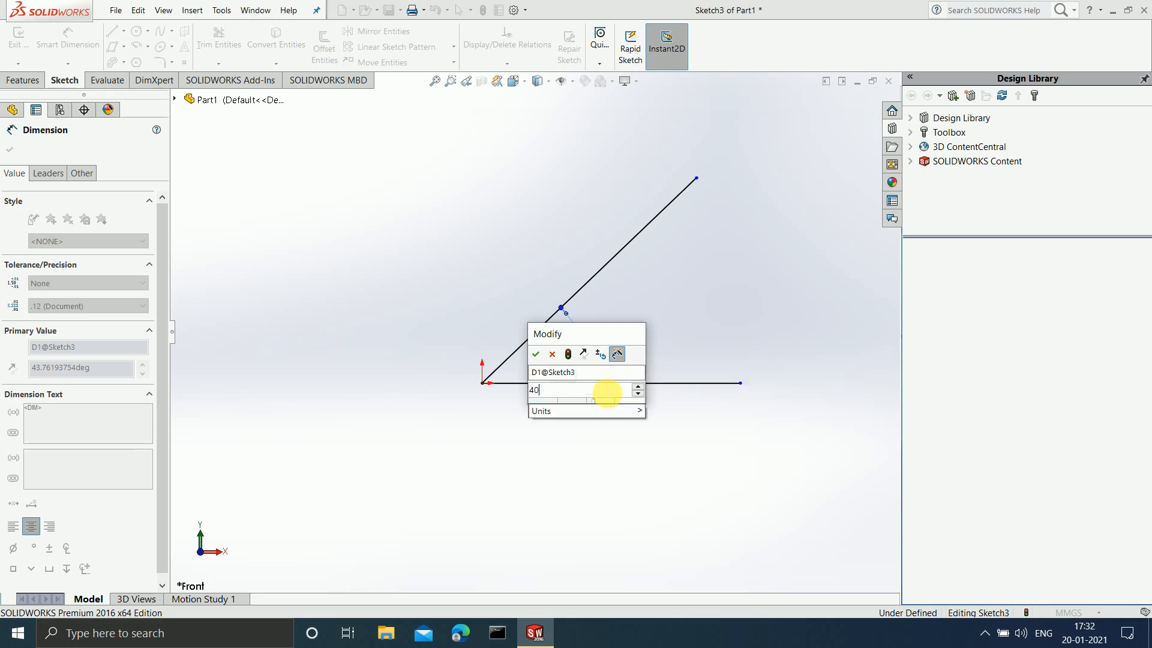
key(Return)
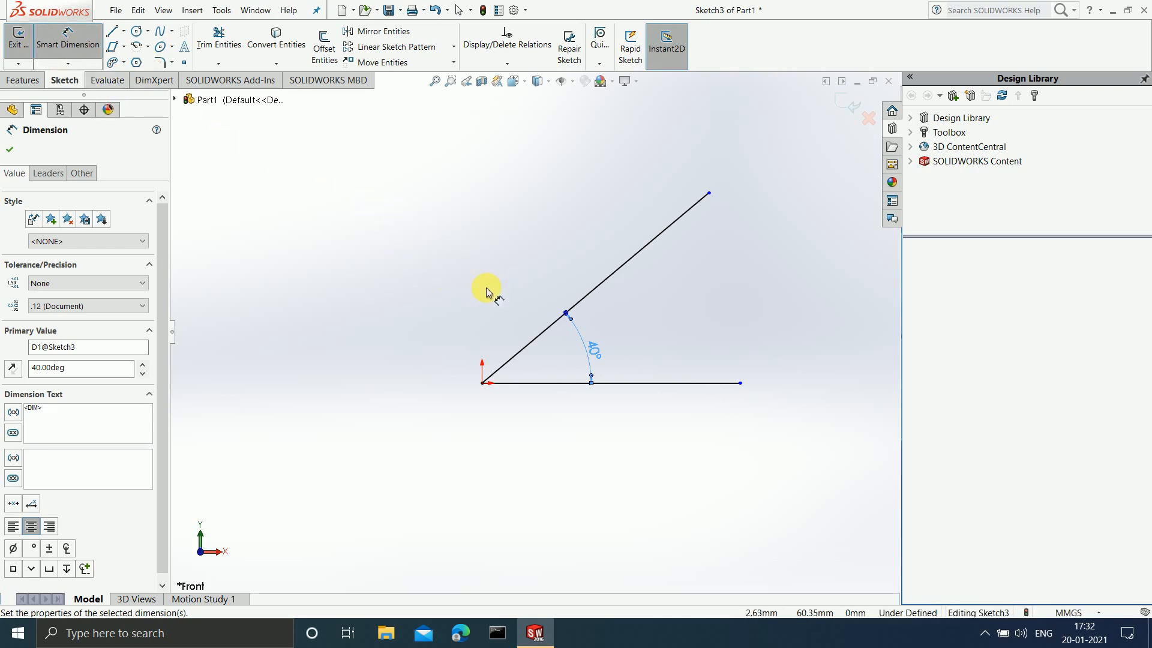
key(Escape)
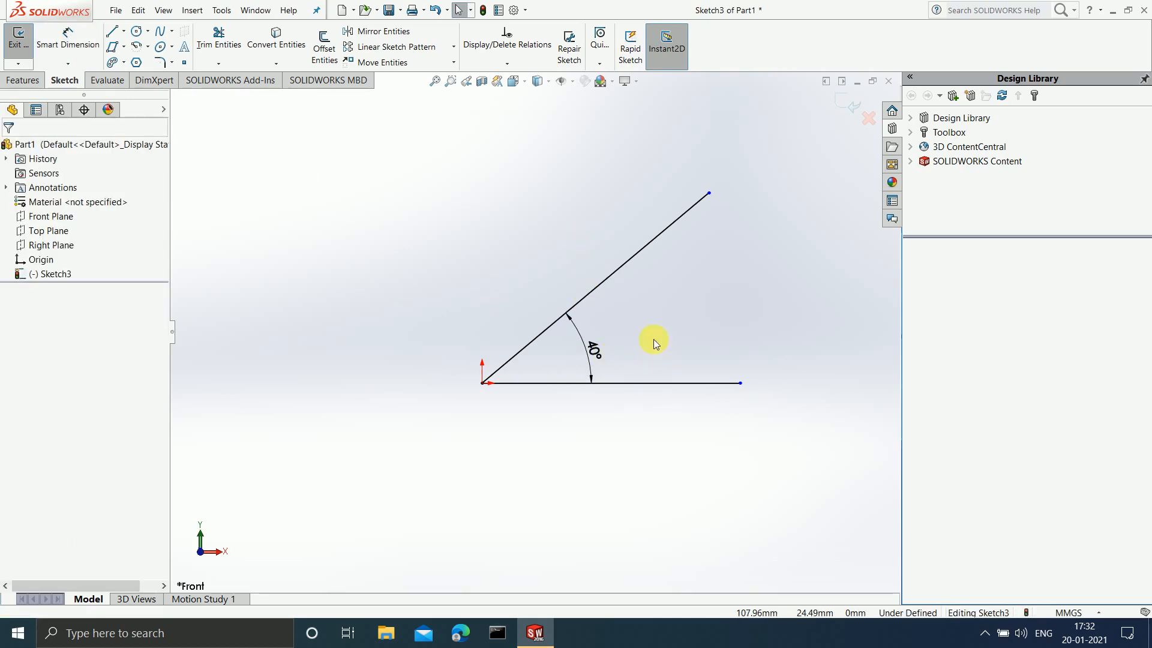
Change the angle dimension between the two lines to 20°
double_click(595, 355)
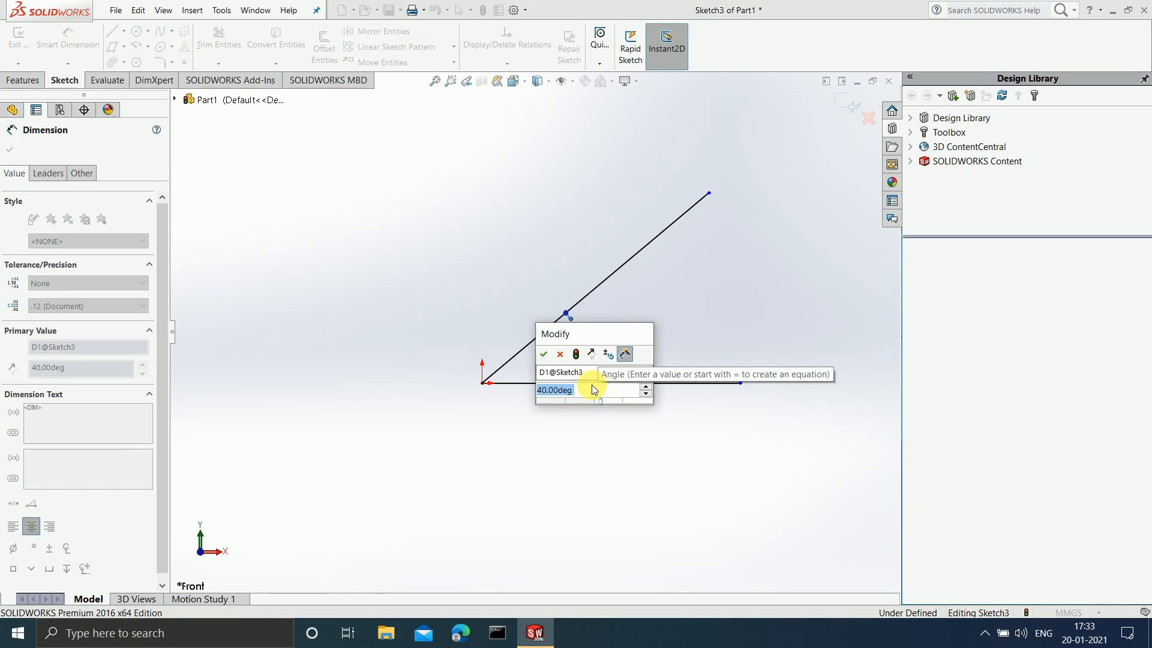
text(40)
key(Return)
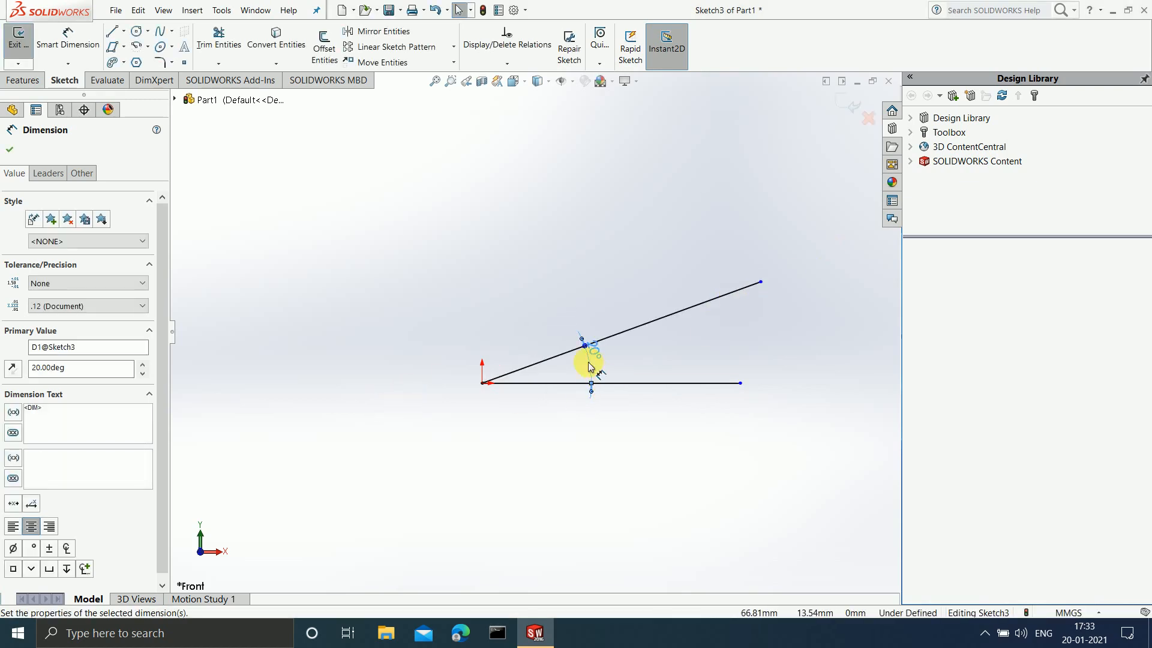
click(652, 445)
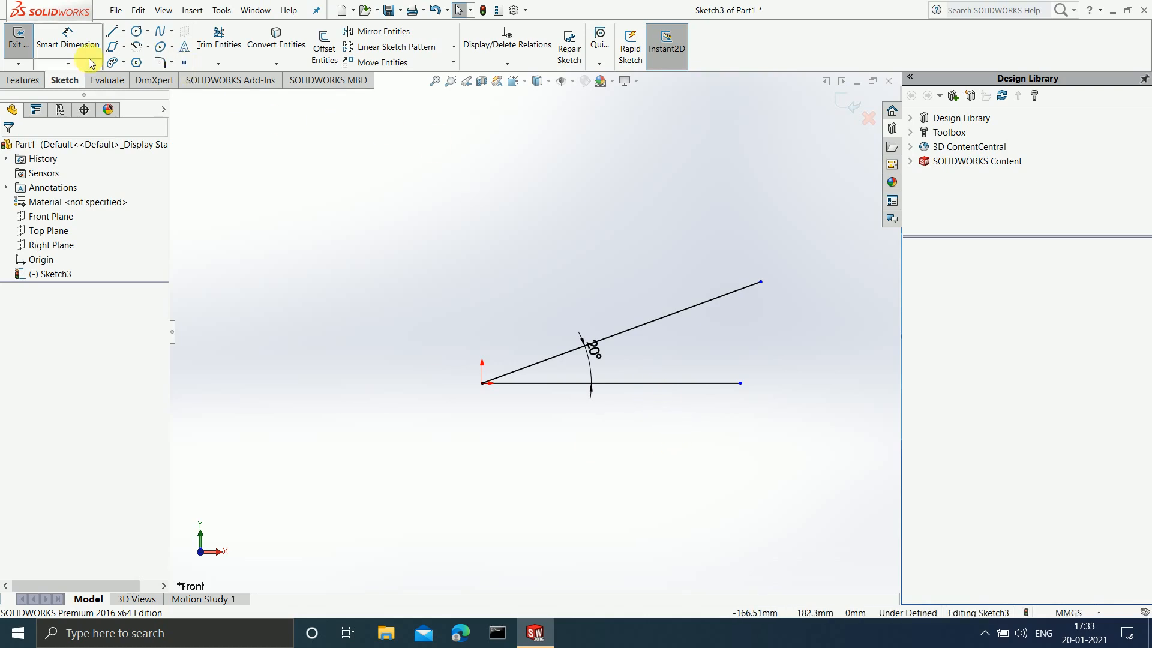
Dimension the horizontal line below the sketch with Smart Dimension and set its length to 150 mm
click(83, 41)
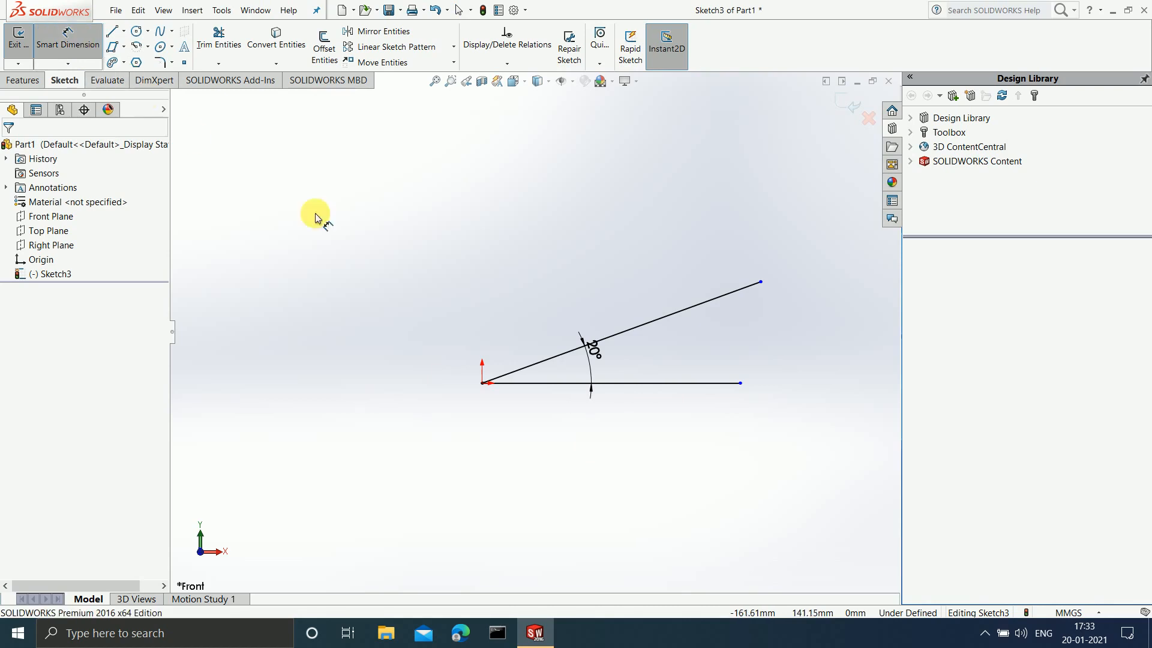
click(663, 385)
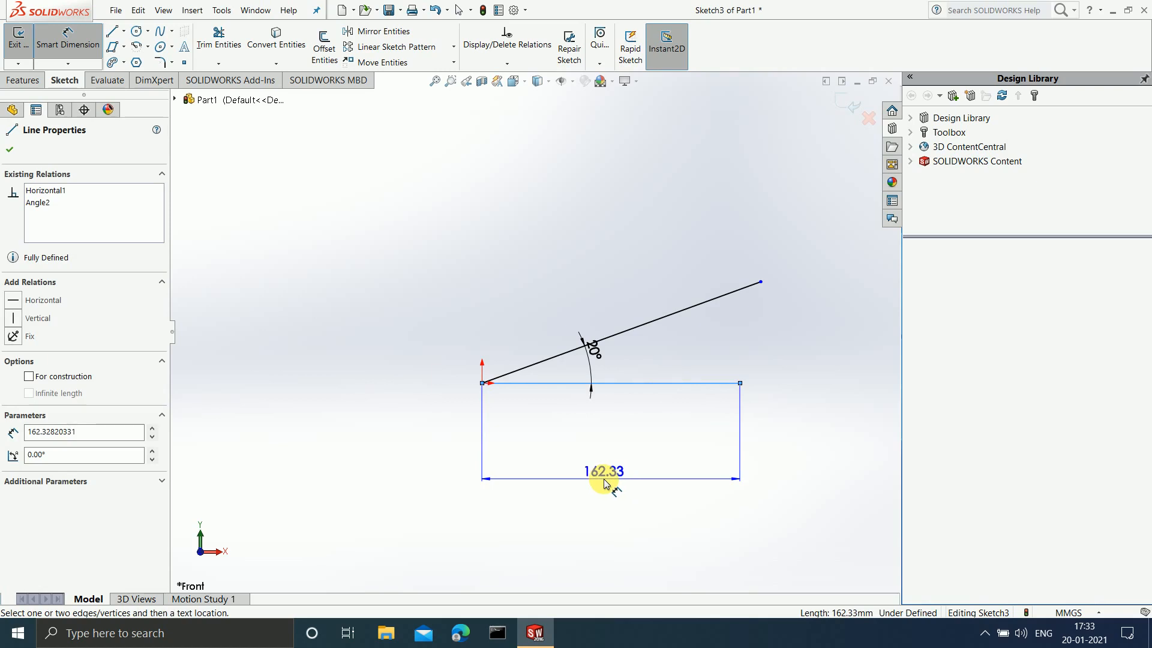
click(604, 484)
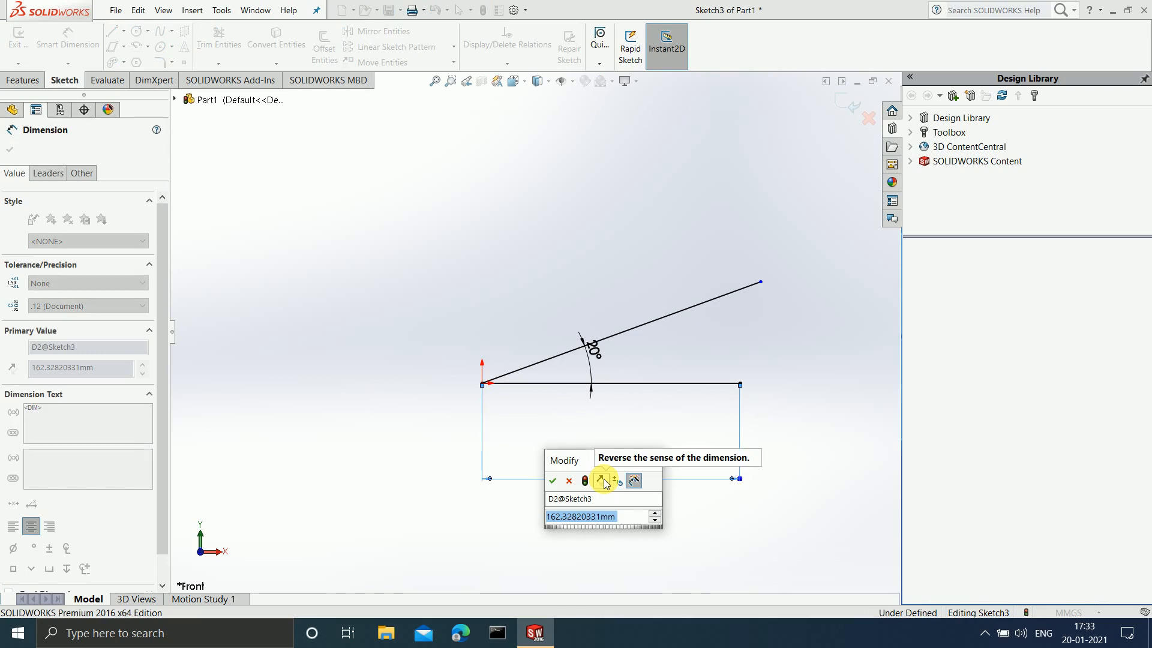
text(100)
key(Return)
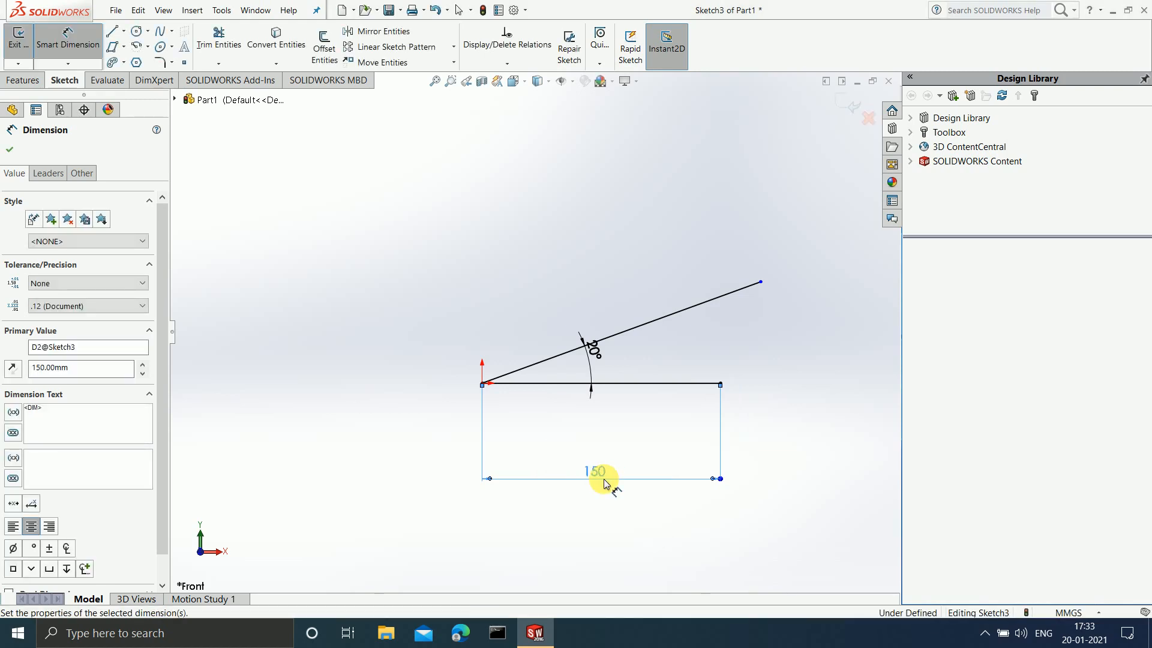
Dimension the inclined line parallel to its direction and set its length to 150 mm
click(660, 322)
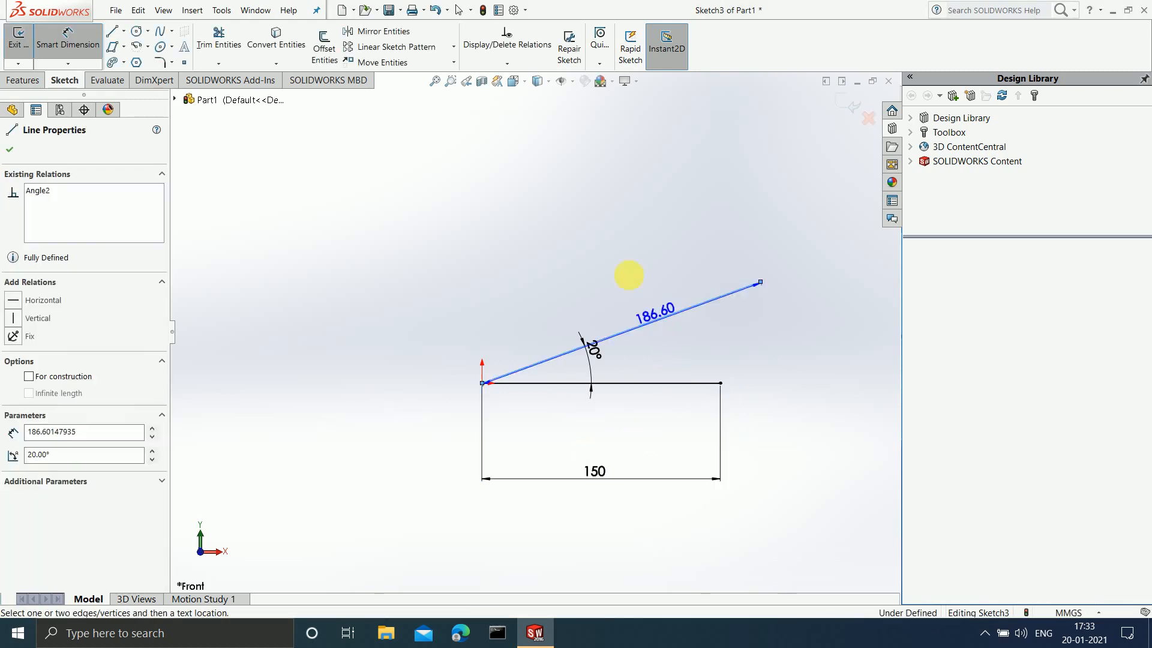
right_click(563, 286)
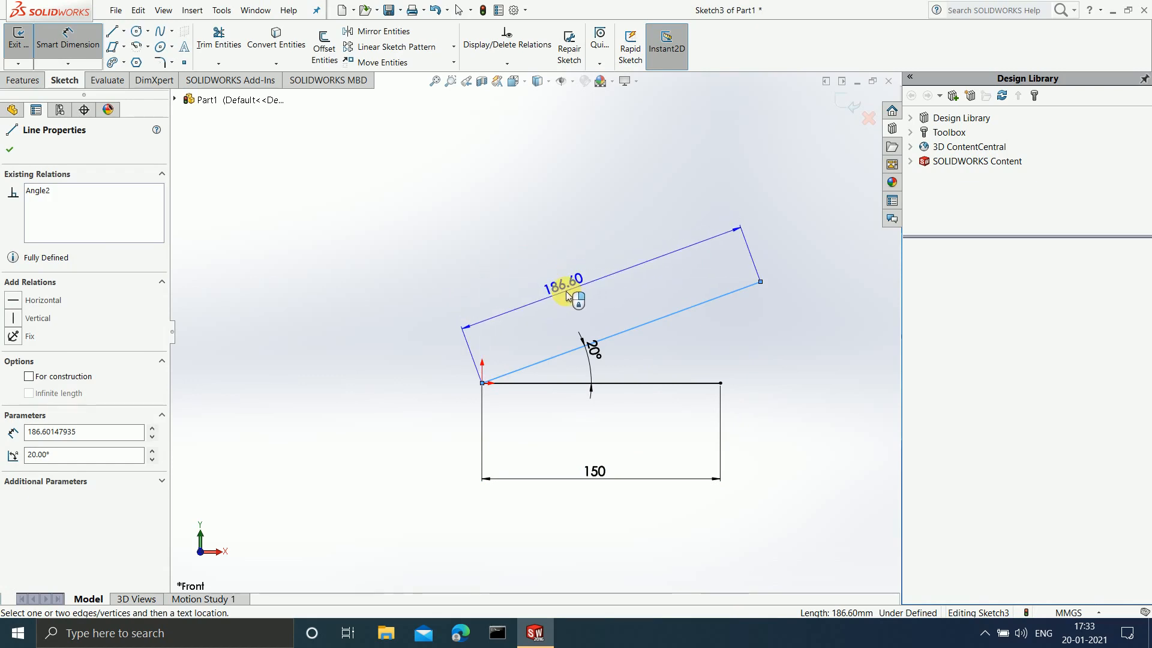
click(566, 295)
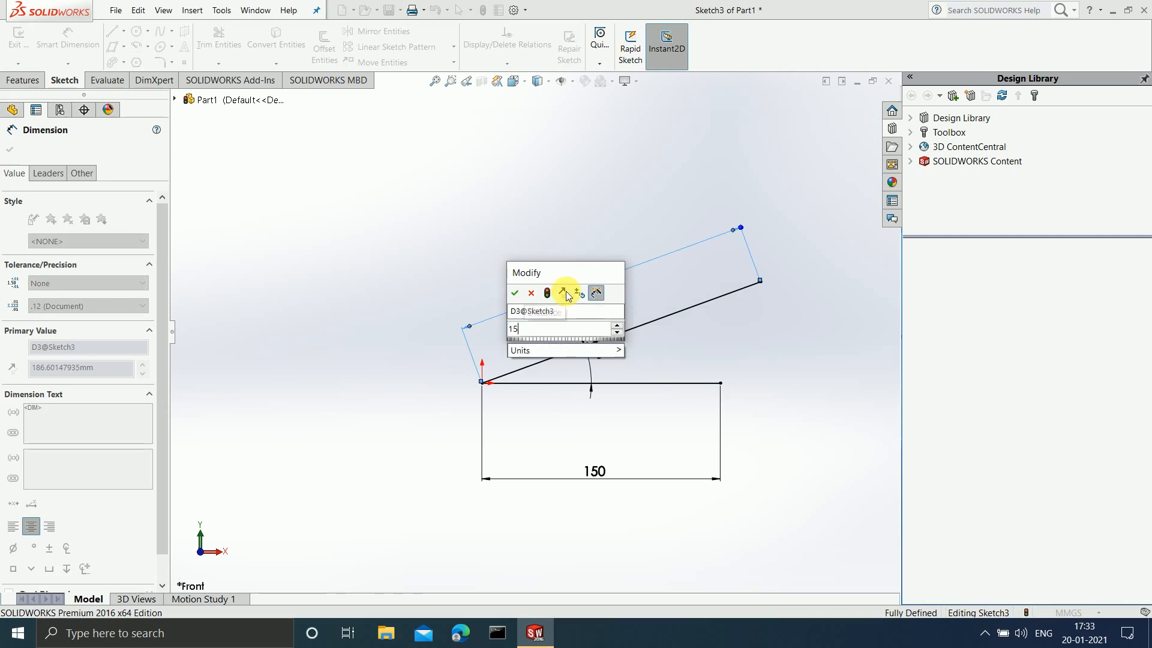
key(Return)
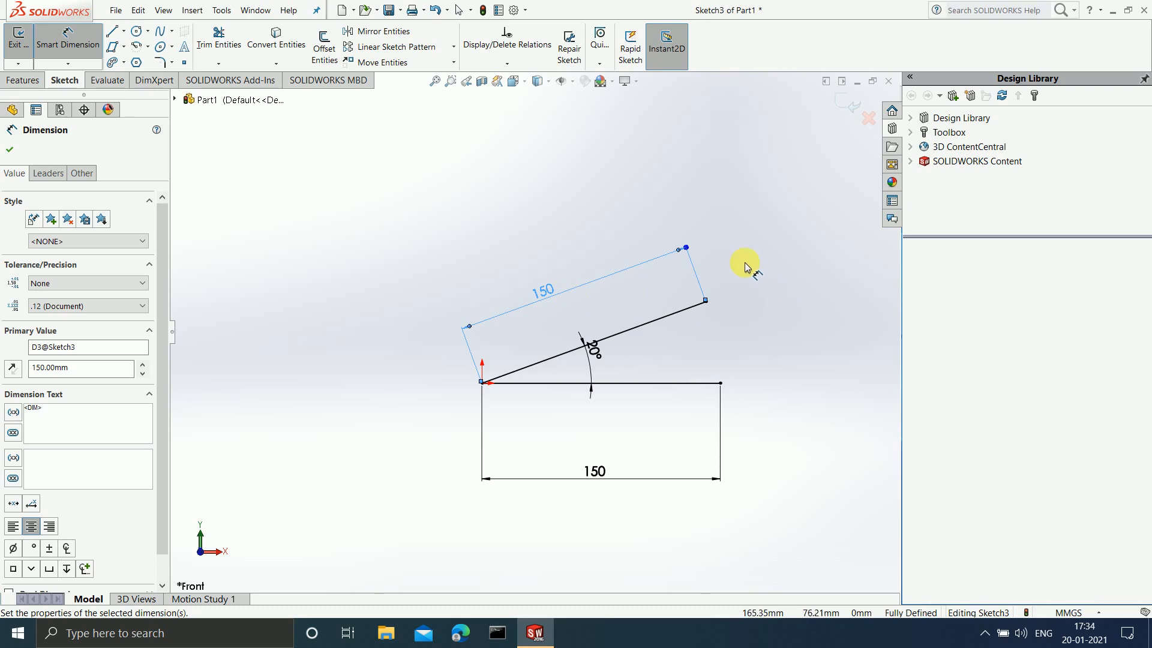
View the document's unit system choices, and exit the sketch discarding all its changes
click(1098, 613)
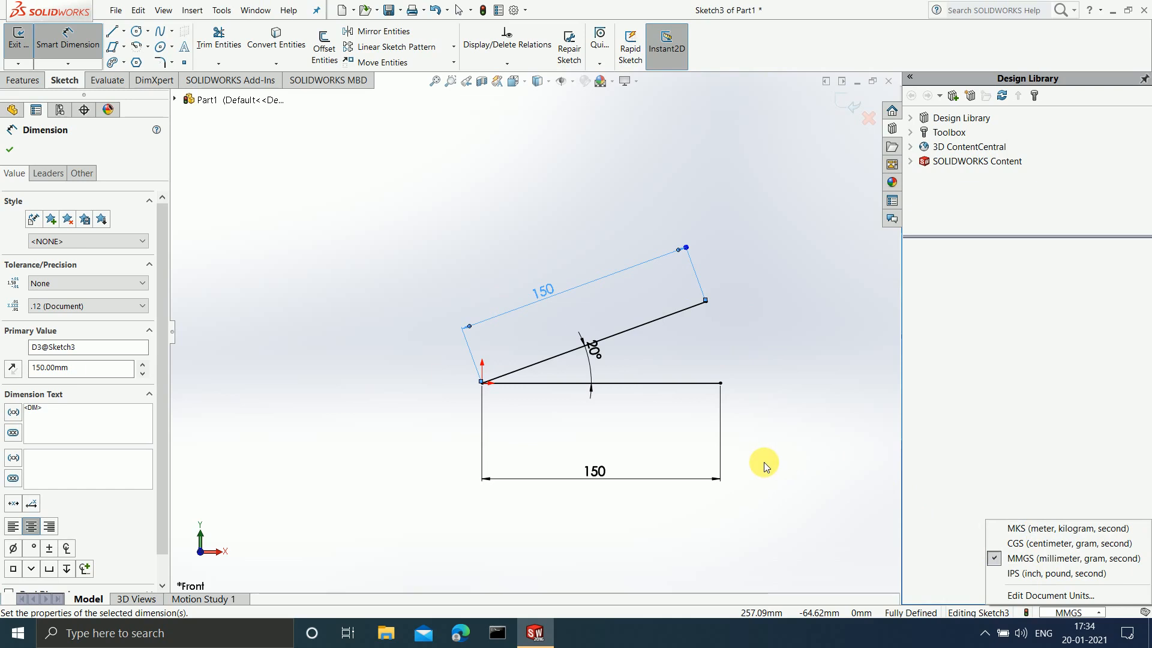
click(788, 297)
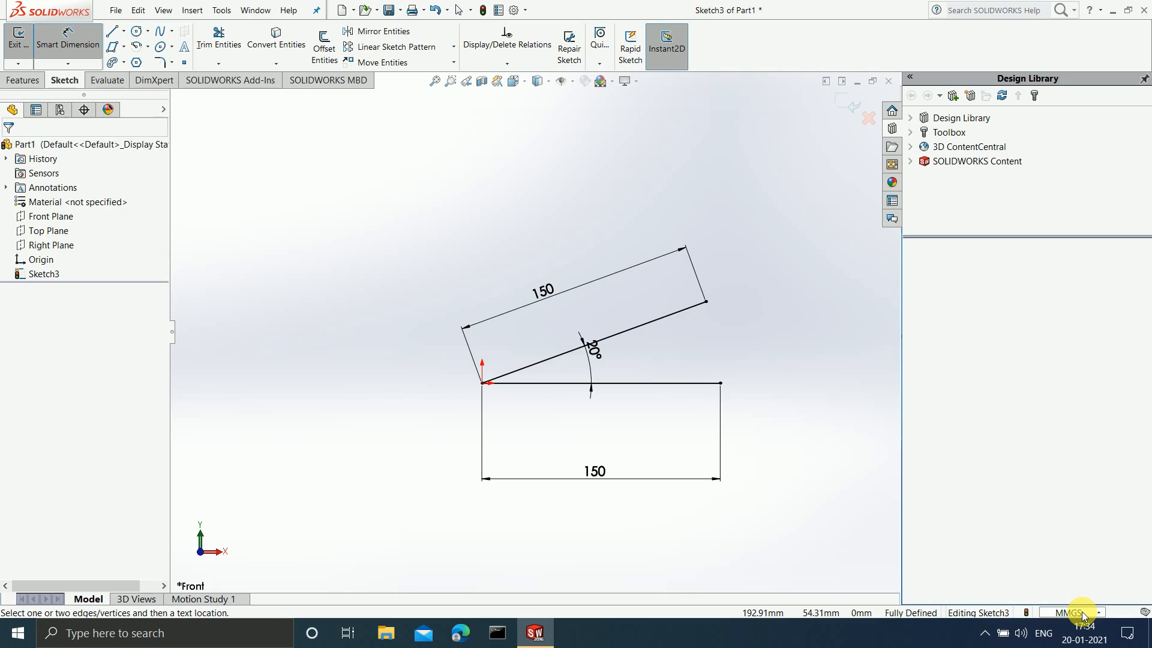
click(866, 120)
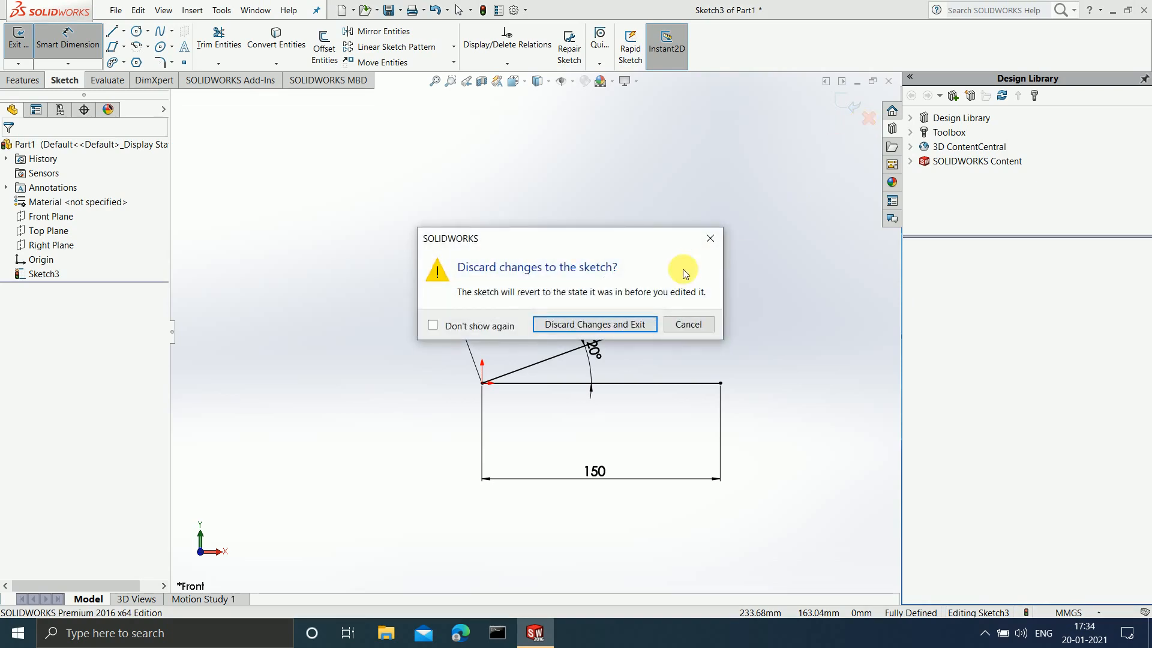
click(640, 324)
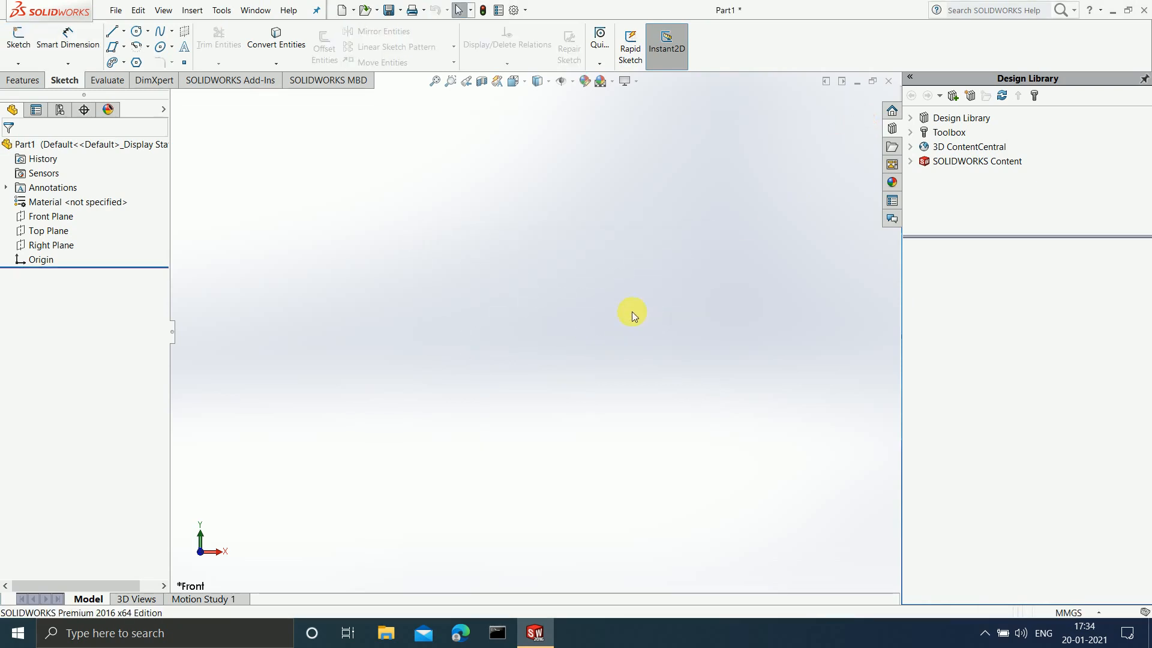
Start a new sketch on the Front Plane and draw a horizontal midpoint line about 181 mm long centred on the origin
click(71, 219)
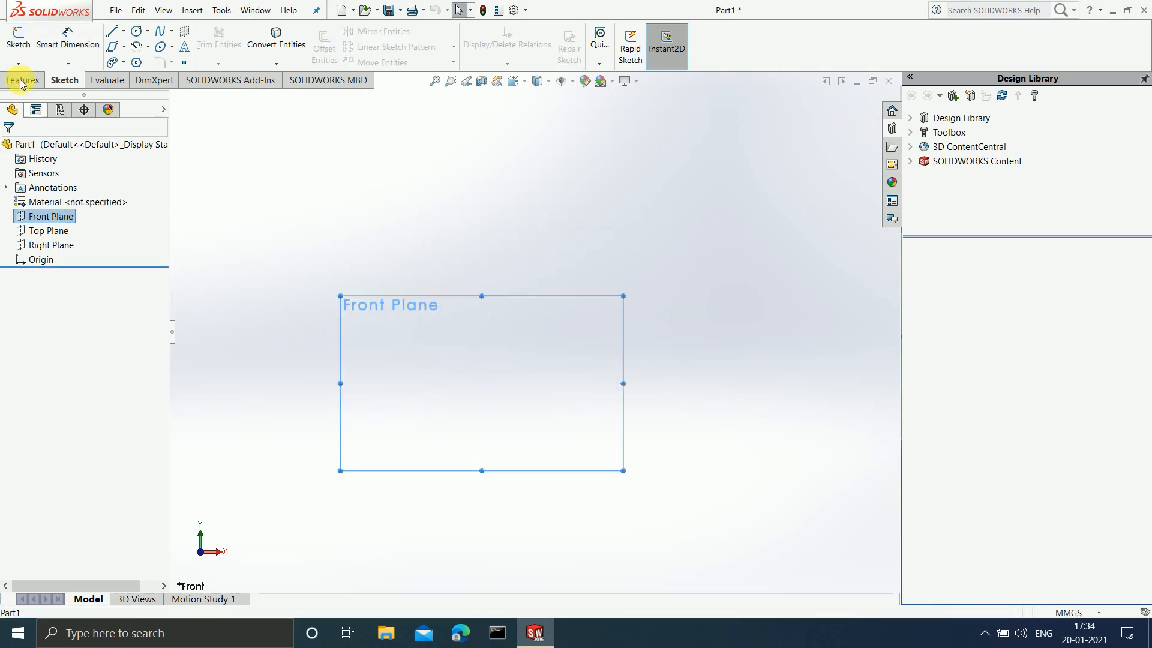
click(18, 39)
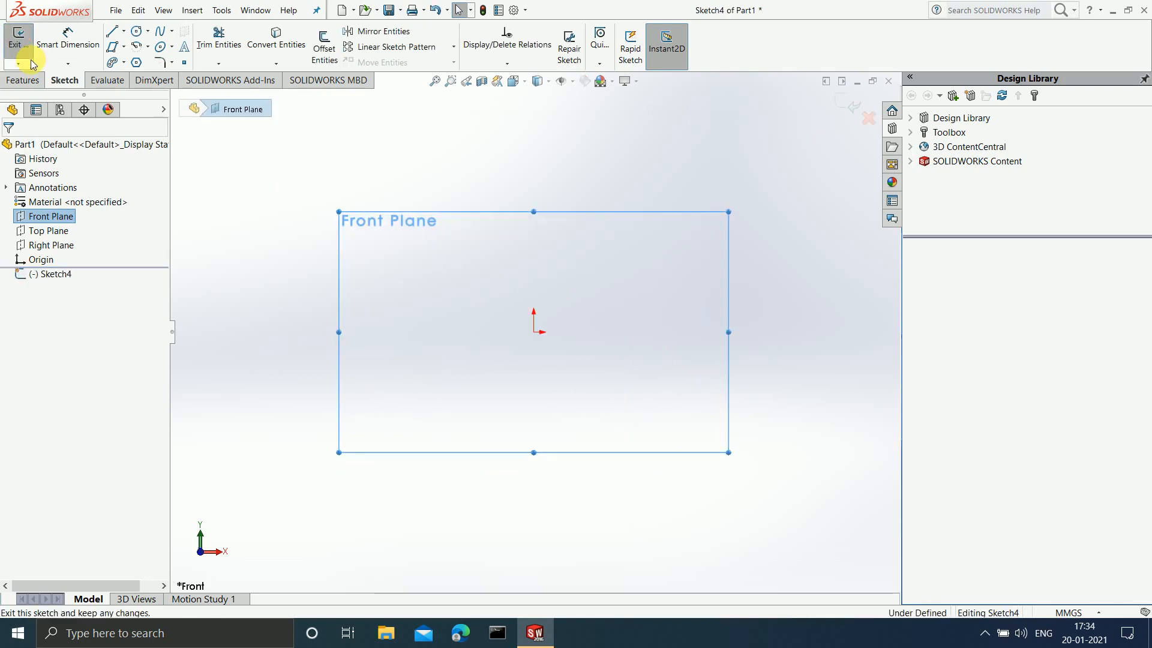
click(124, 31)
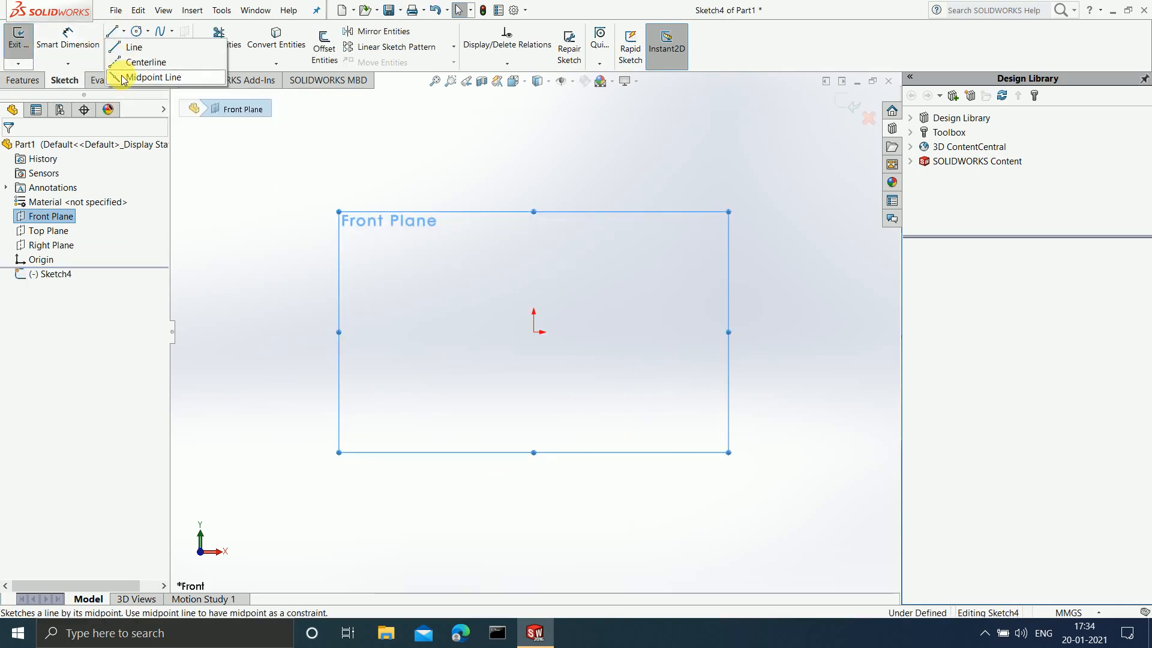
click(150, 77)
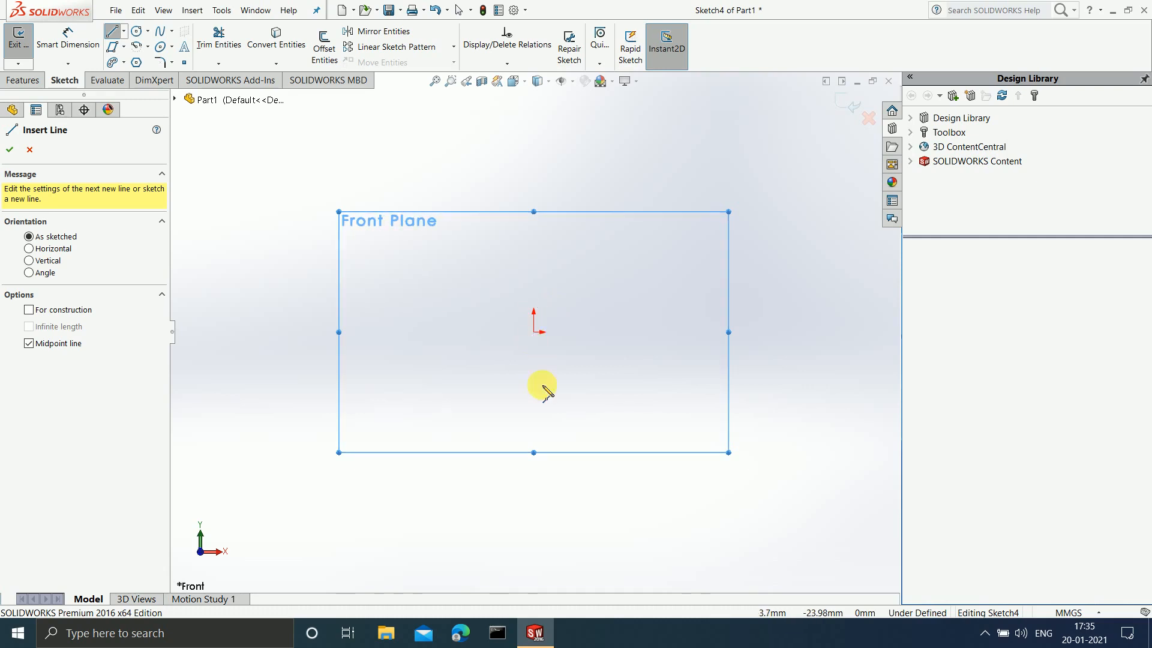
click(533, 332)
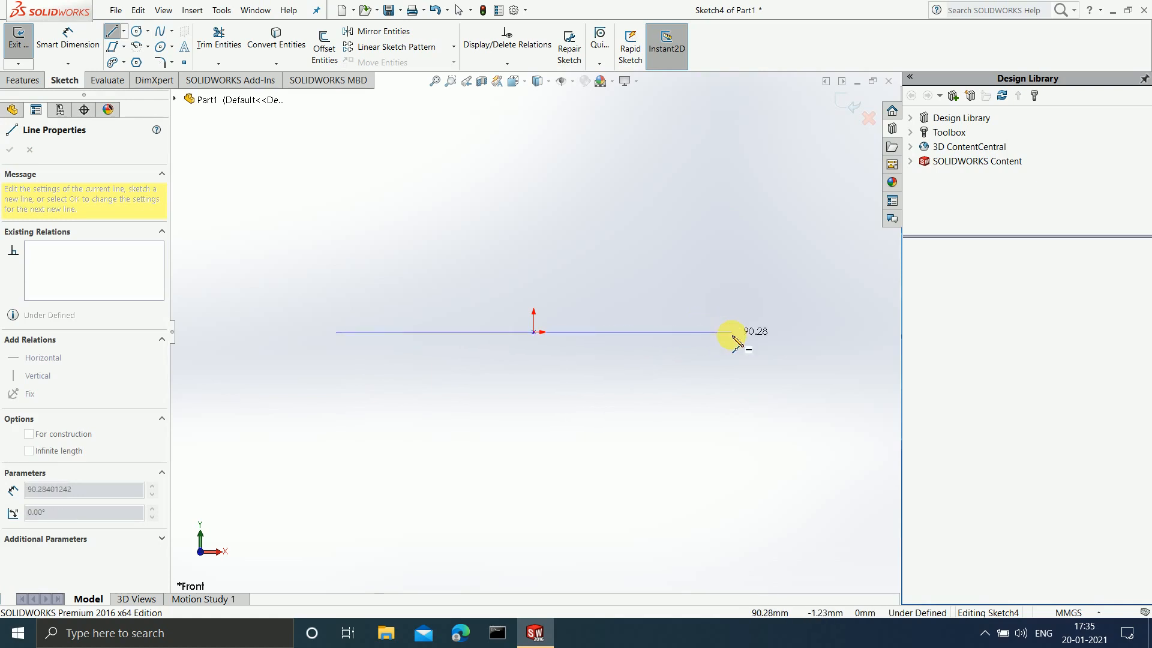
click(731, 333)
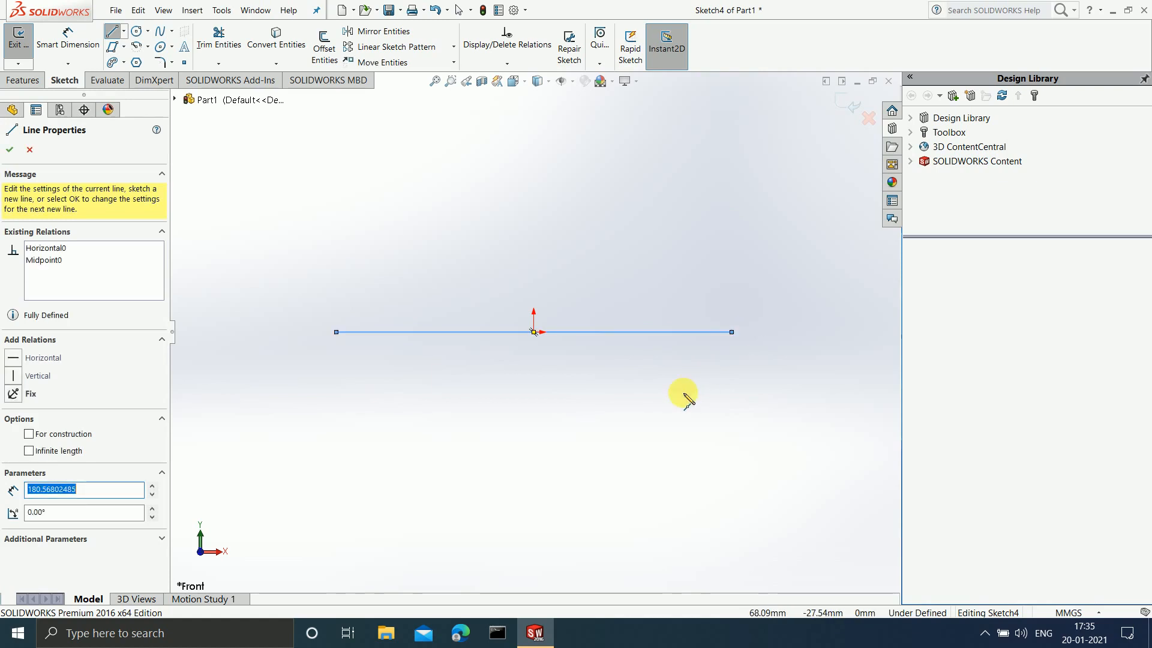
Dimension the full length of the midpoint line below it with Smart Dimension and set it to 160 mm
click(88, 43)
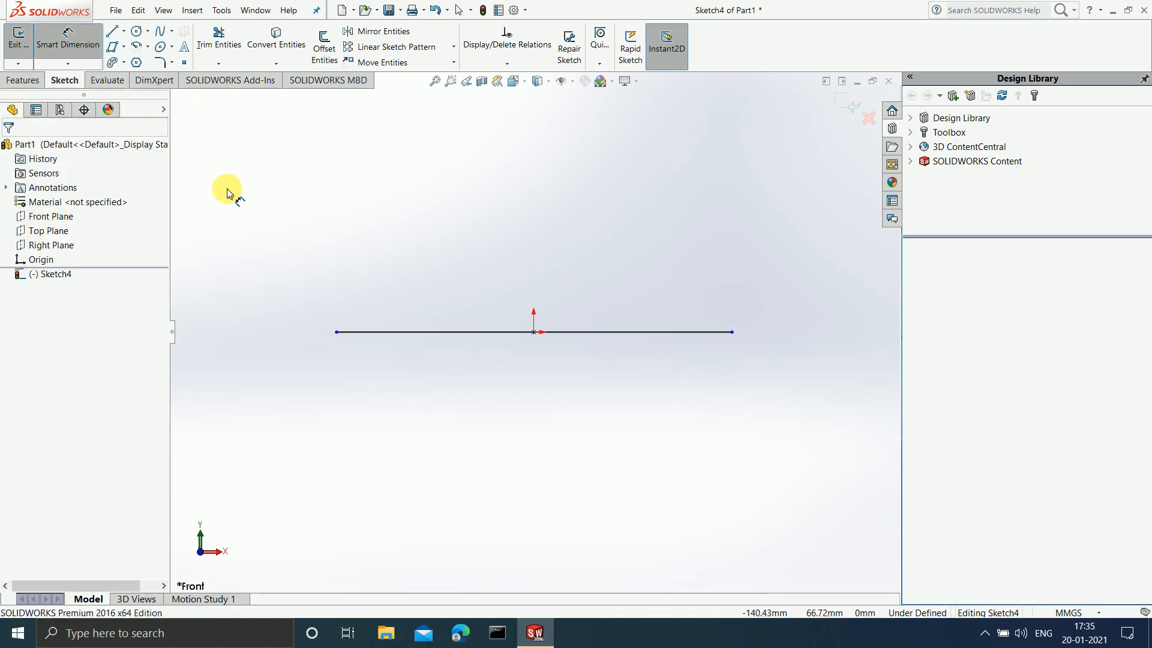
click(429, 332)
click(501, 478)
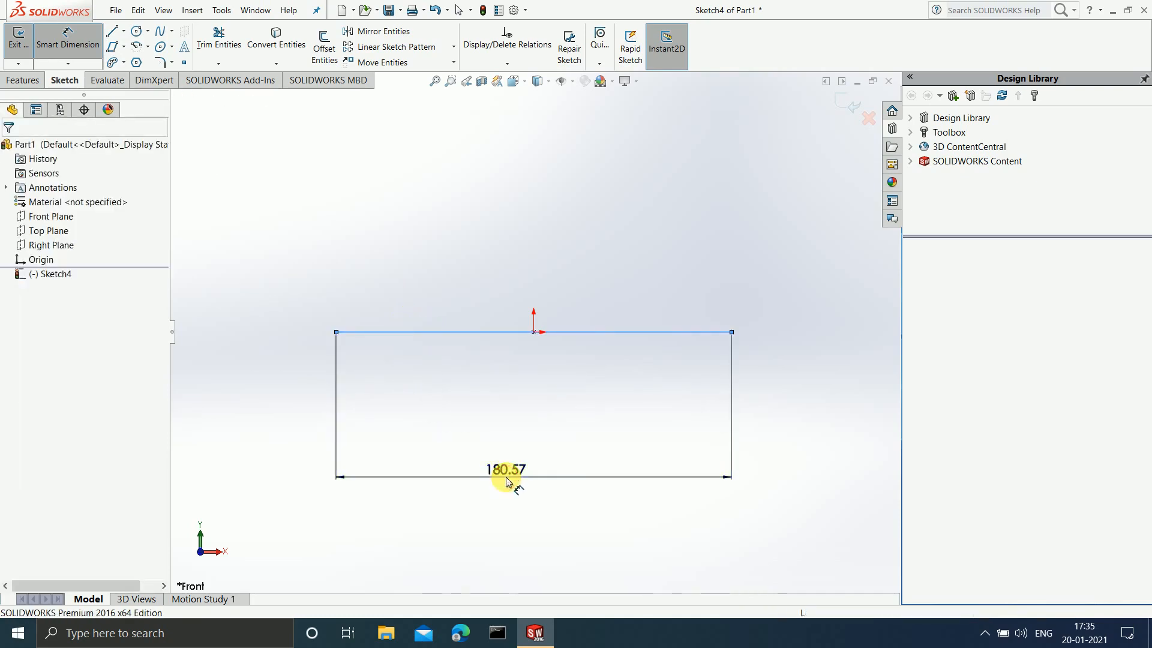
text(60)
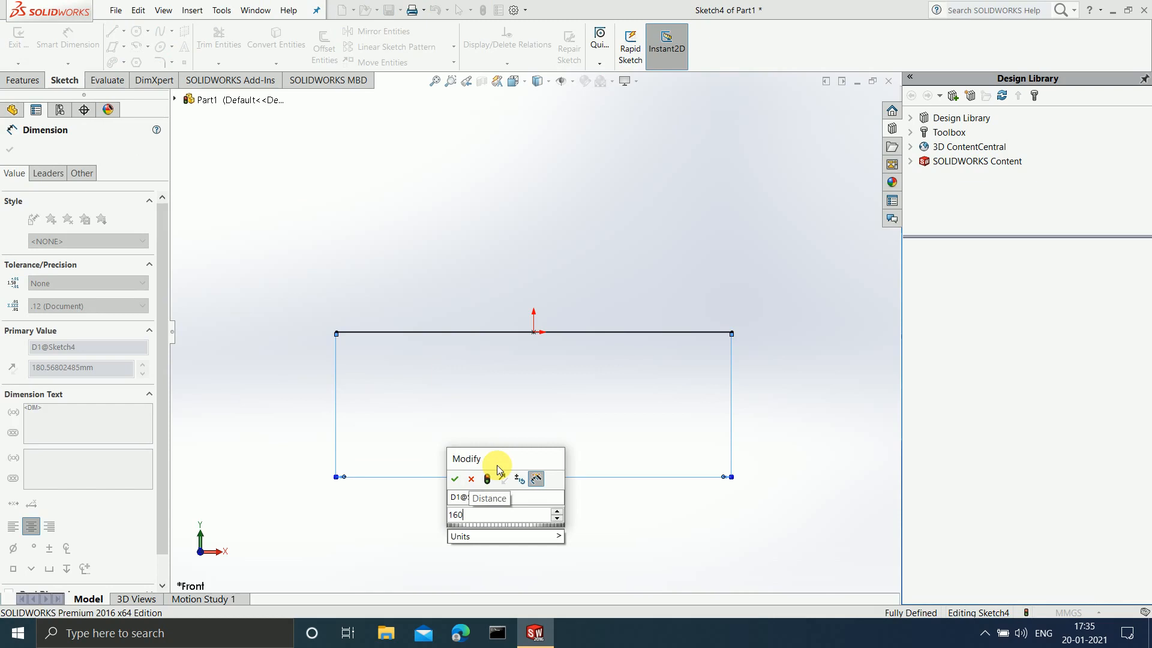
key(Return)
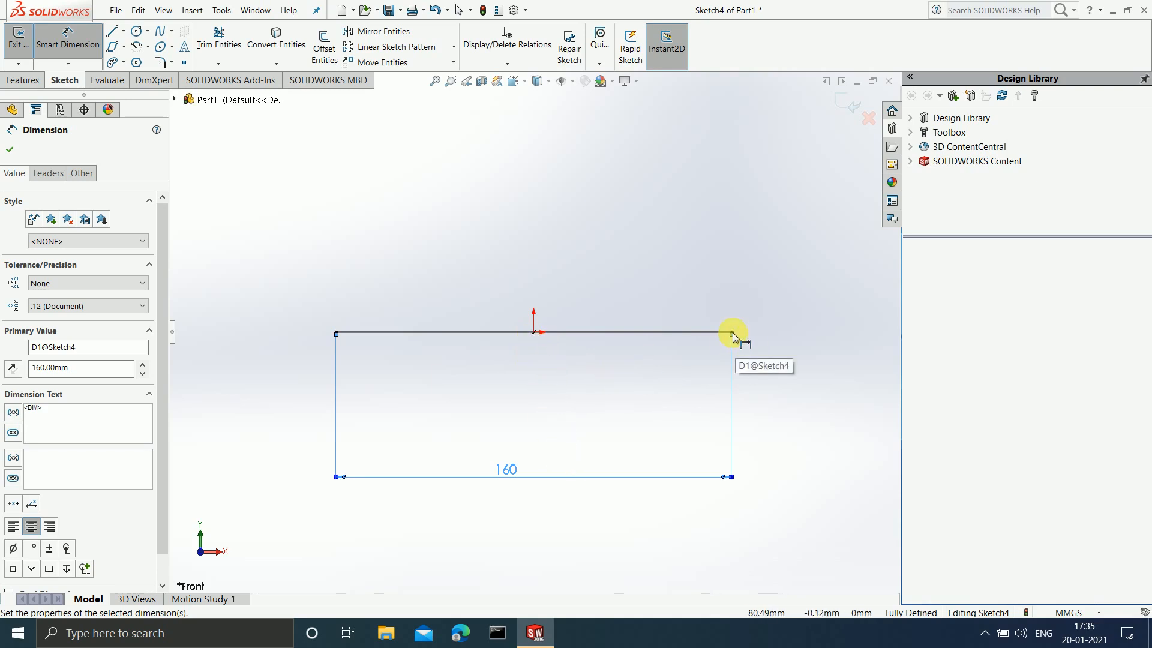
Dimension the distance from the midpoint line's end to the origin above it with Smart Dimension, adding it as a driven dimension
click(535, 333)
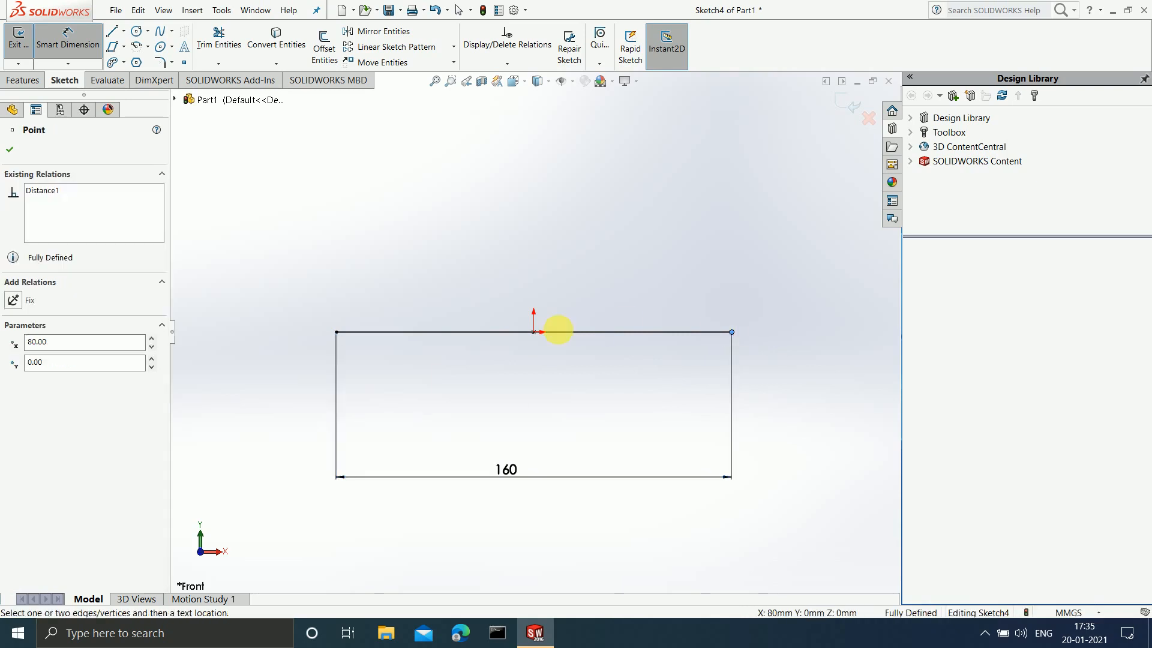
click(536, 334)
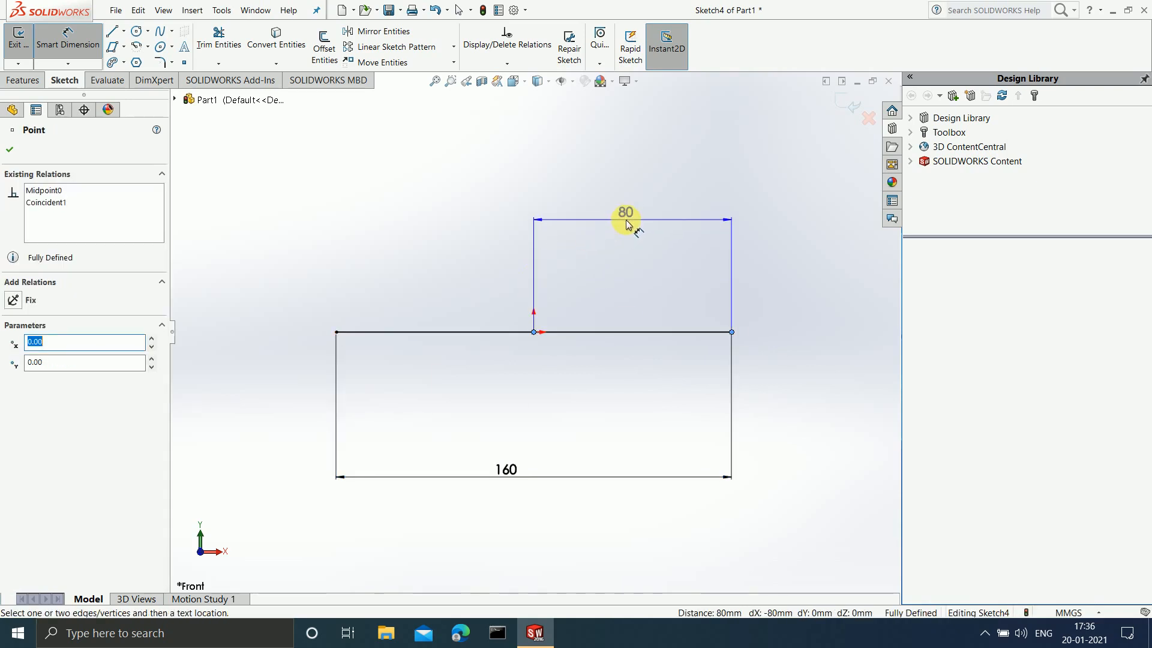
click(626, 221)
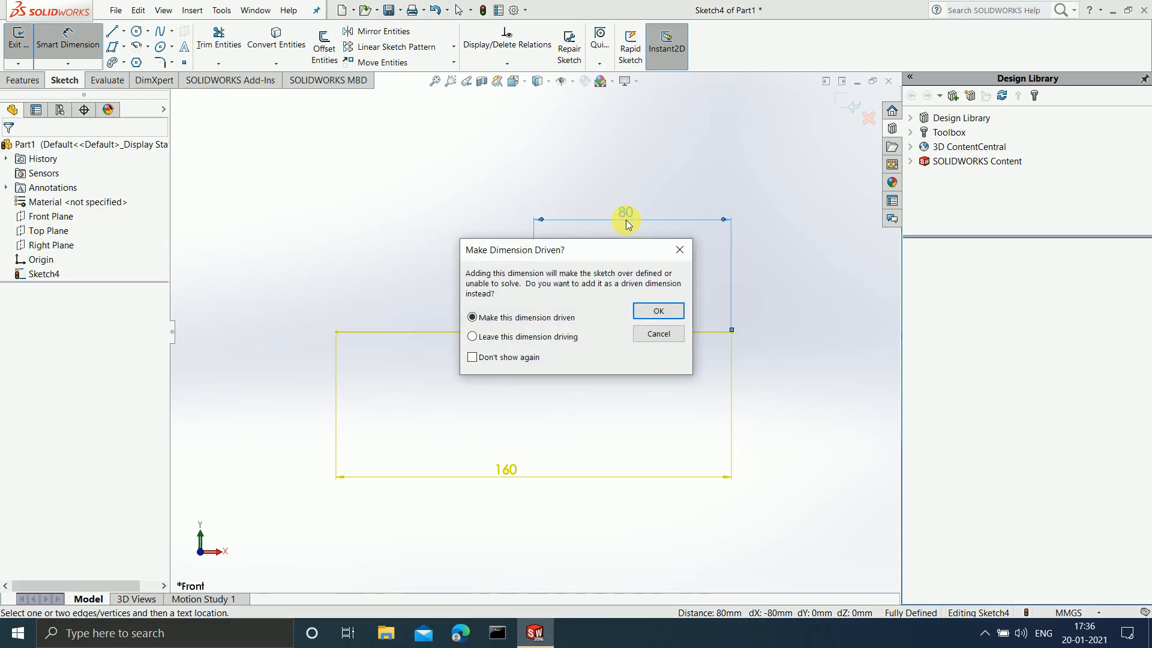
click(642, 313)
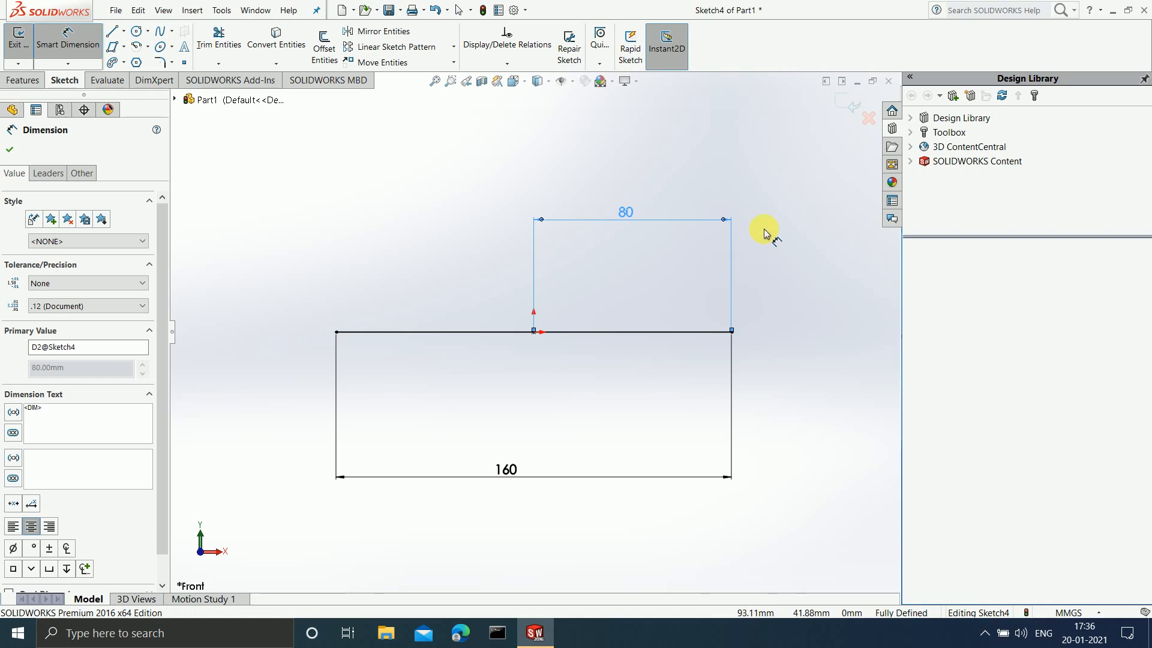
Exit the midpoint-line sketch discarding all its changes, and start a new sketch on the Front Plane
click(868, 118)
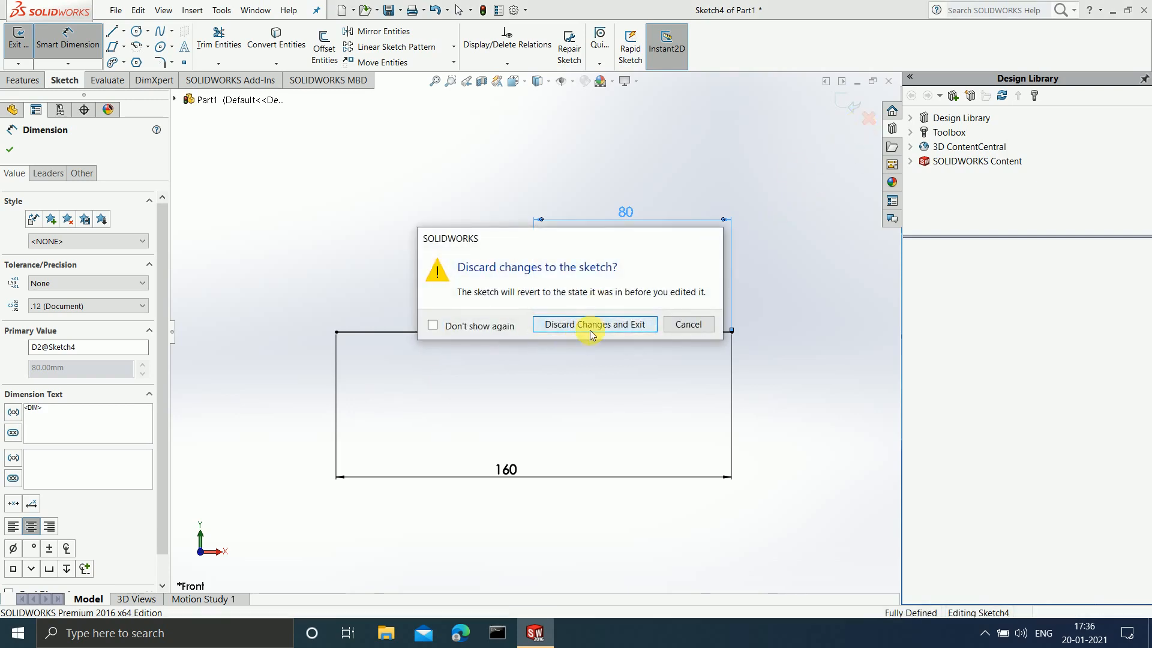
click(589, 329)
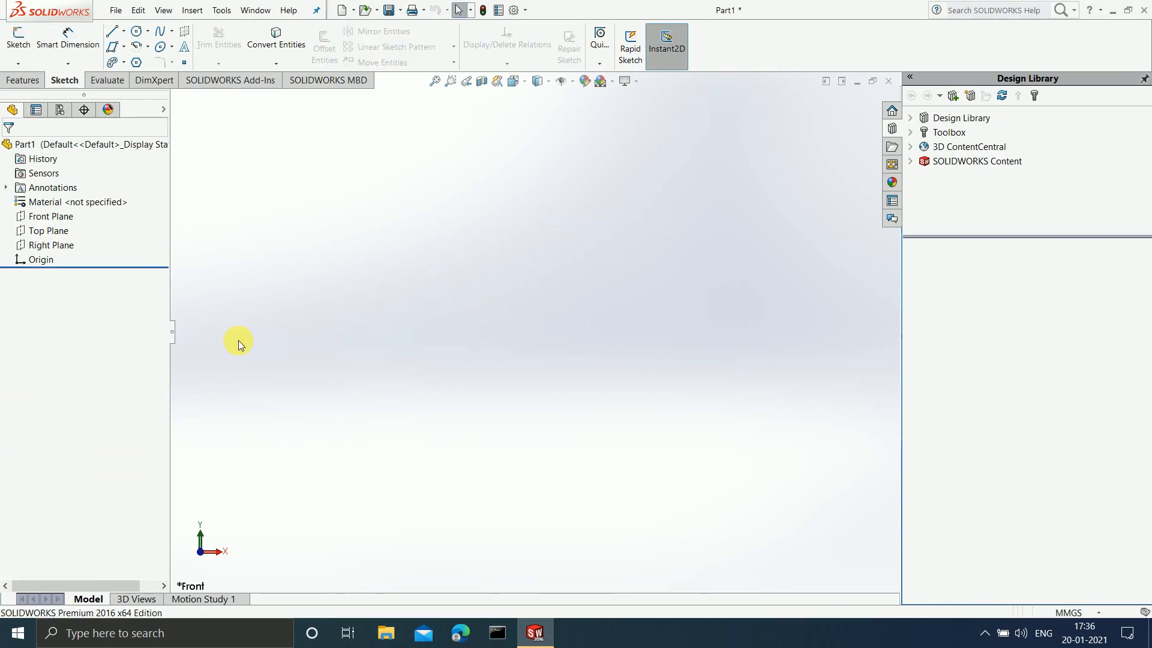
click(56, 217)
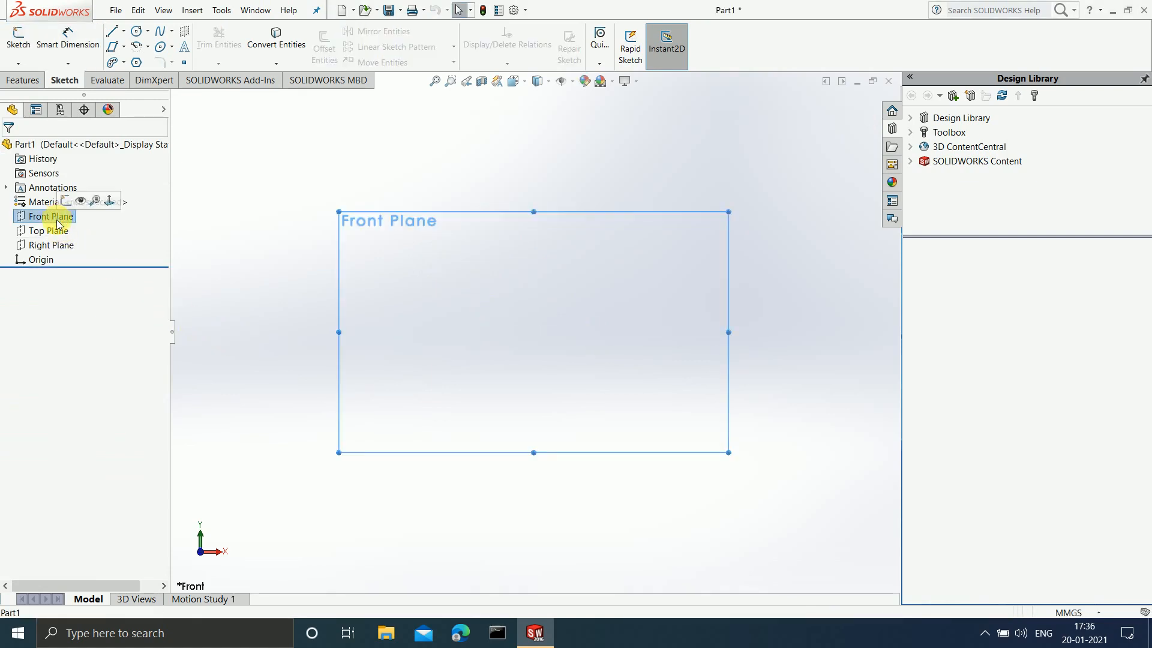
click(19, 33)
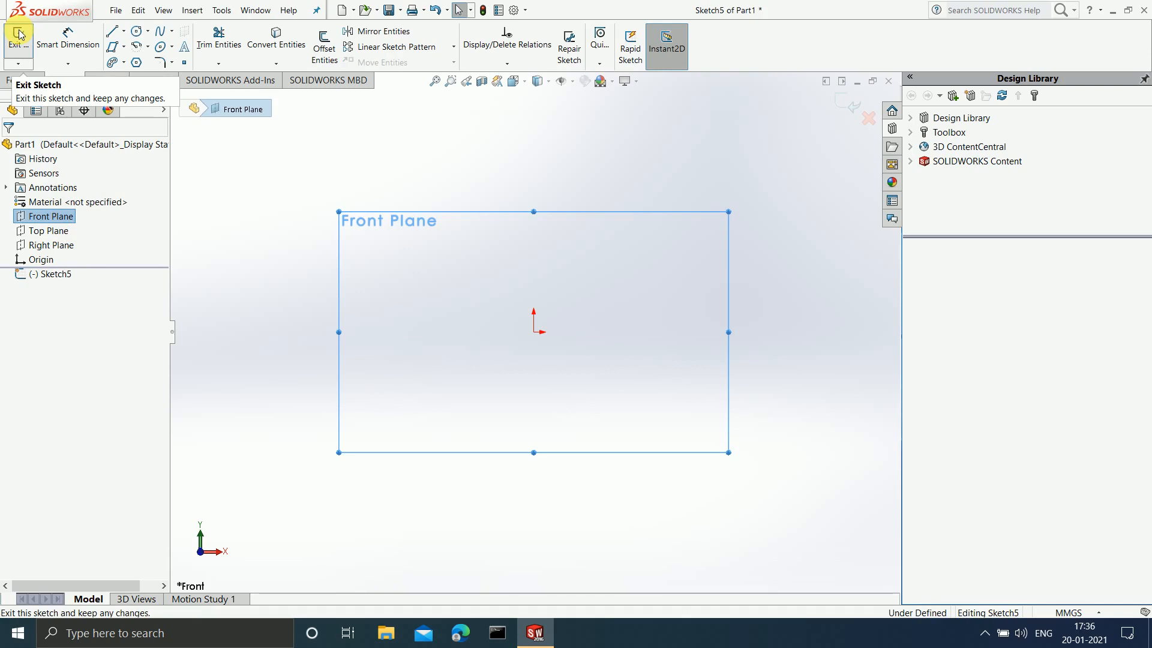
Draw a horizontal line about 109 mm long rightward from the origin and a vertical line about 85 mm long upward from its end
click(113, 31)
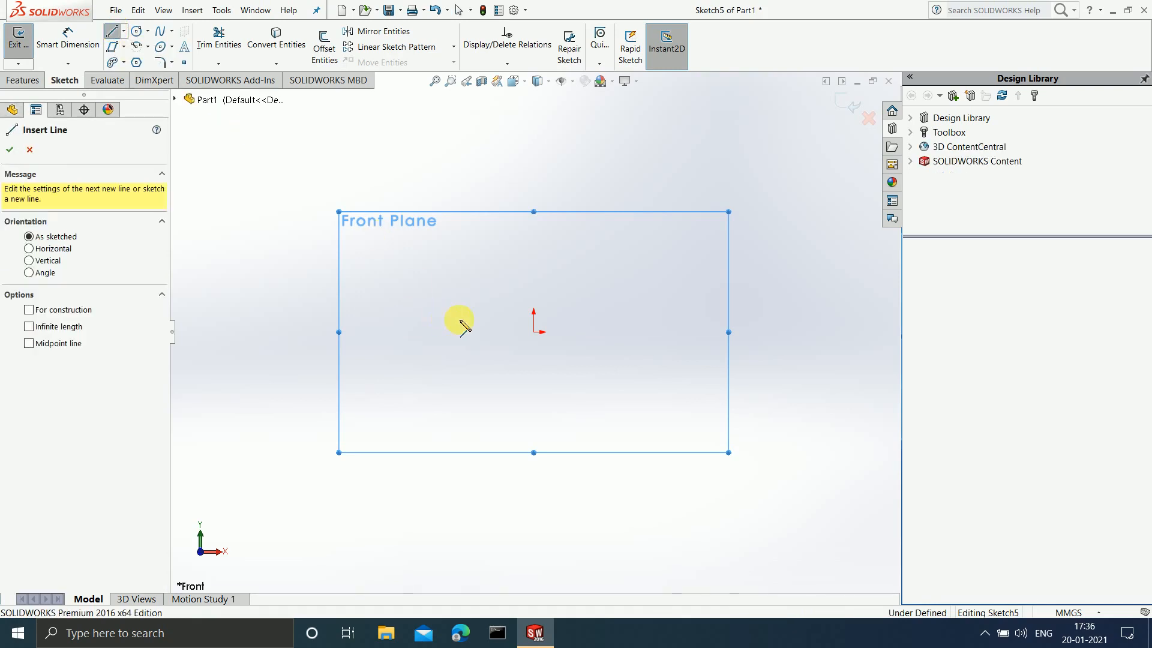
click(533, 332)
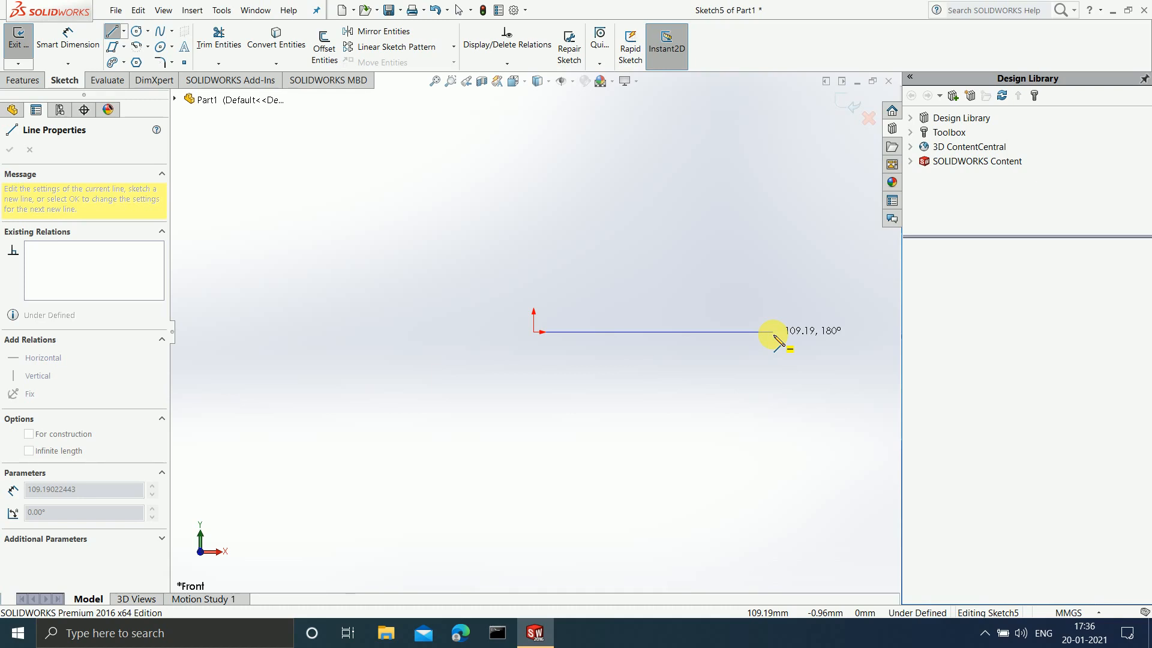
click(773, 333)
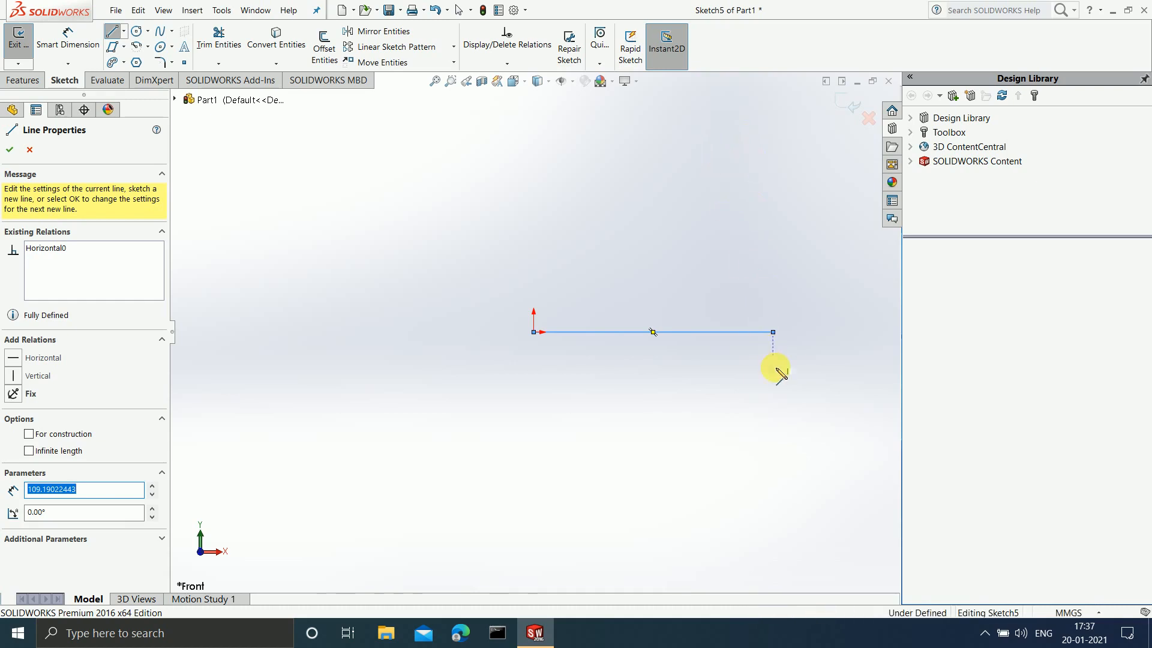
click(774, 333)
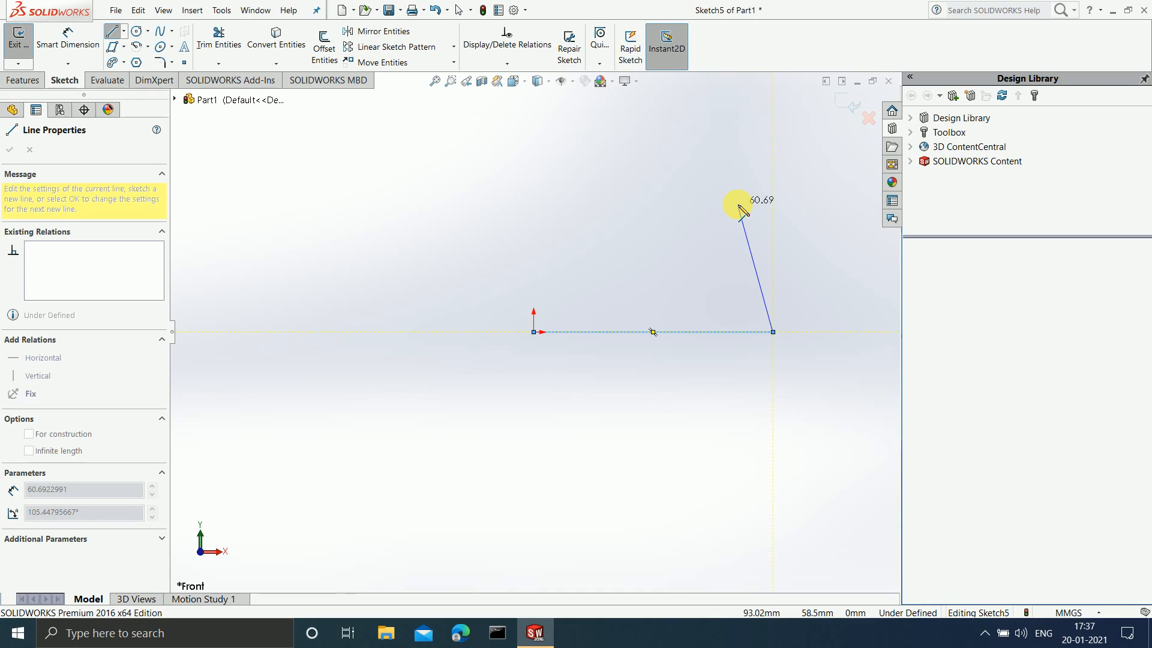
key(XF86MonBrightnessUp)
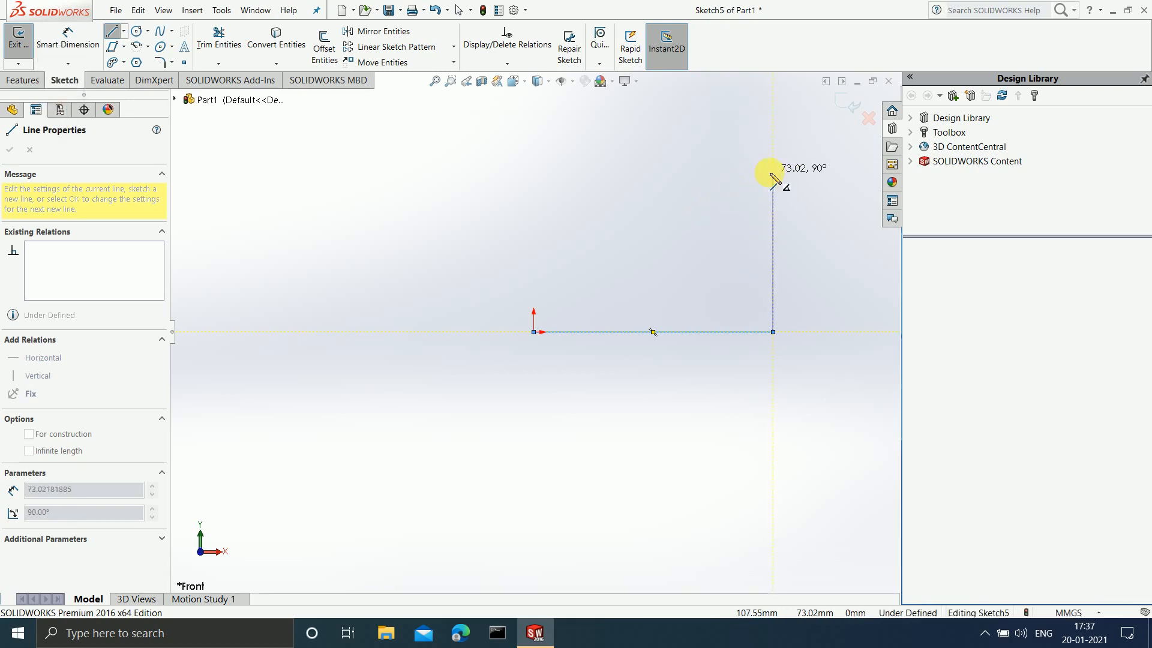
click(772, 182)
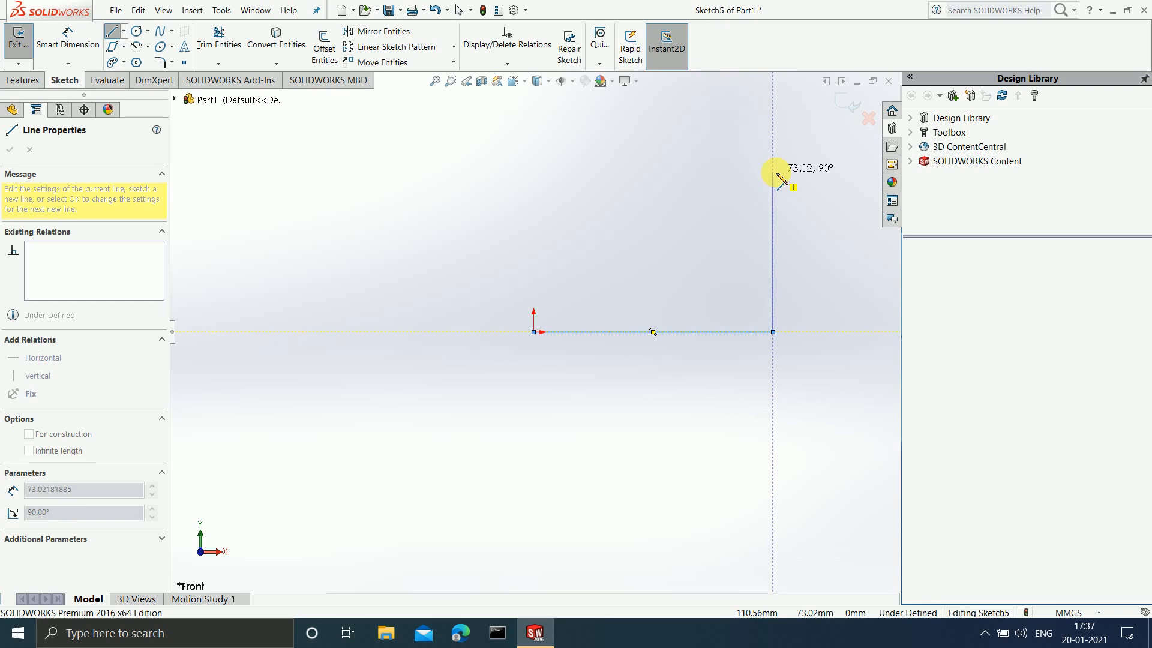
double_click(773, 146)
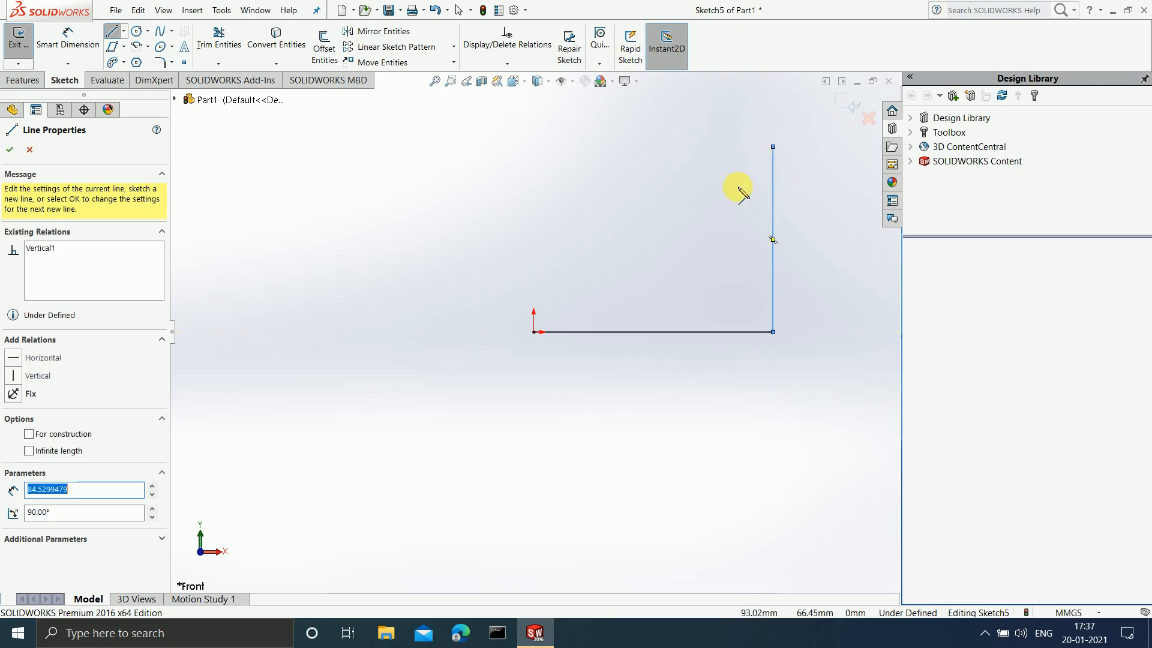
click(772, 147)
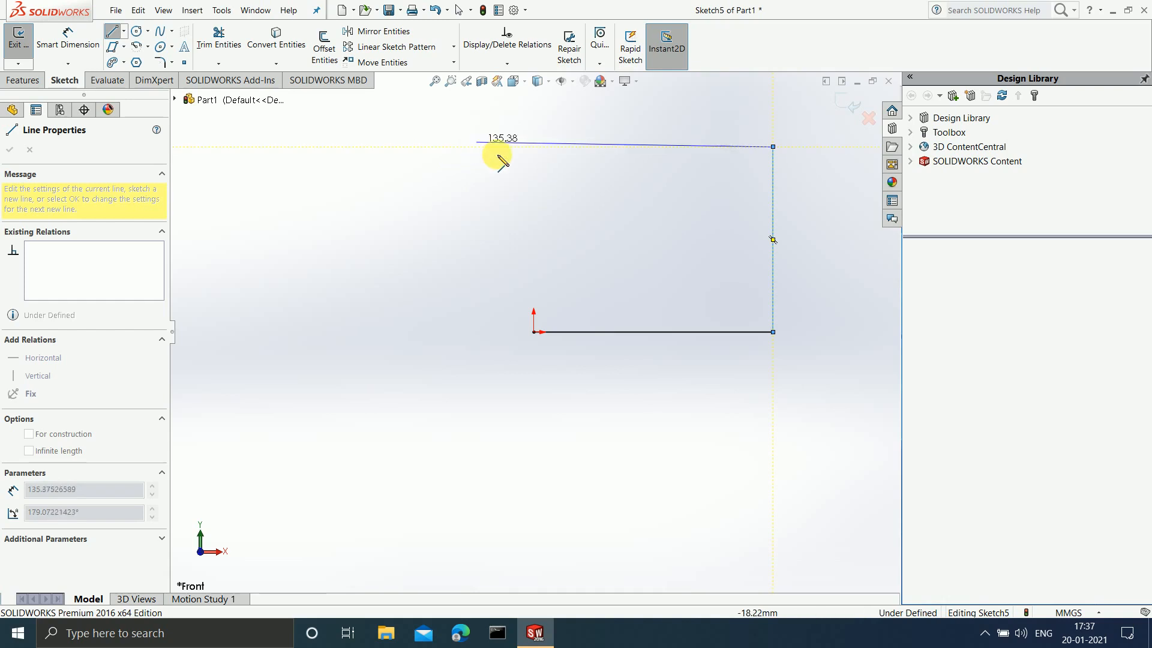
double_click(533, 156)
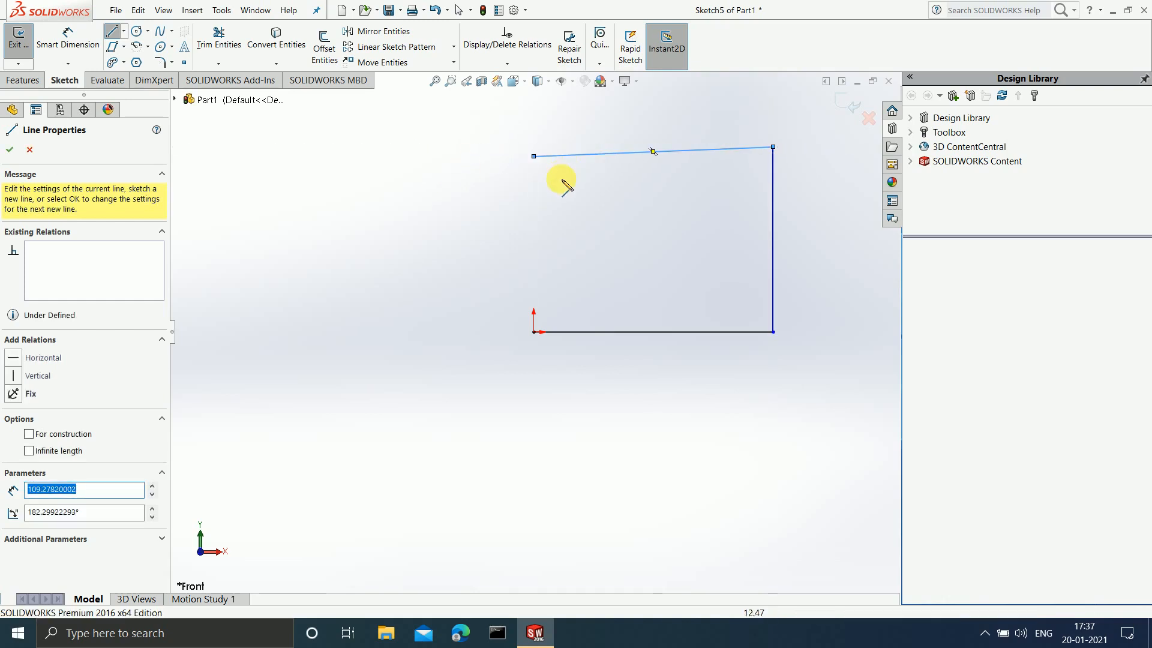
key(Escape)
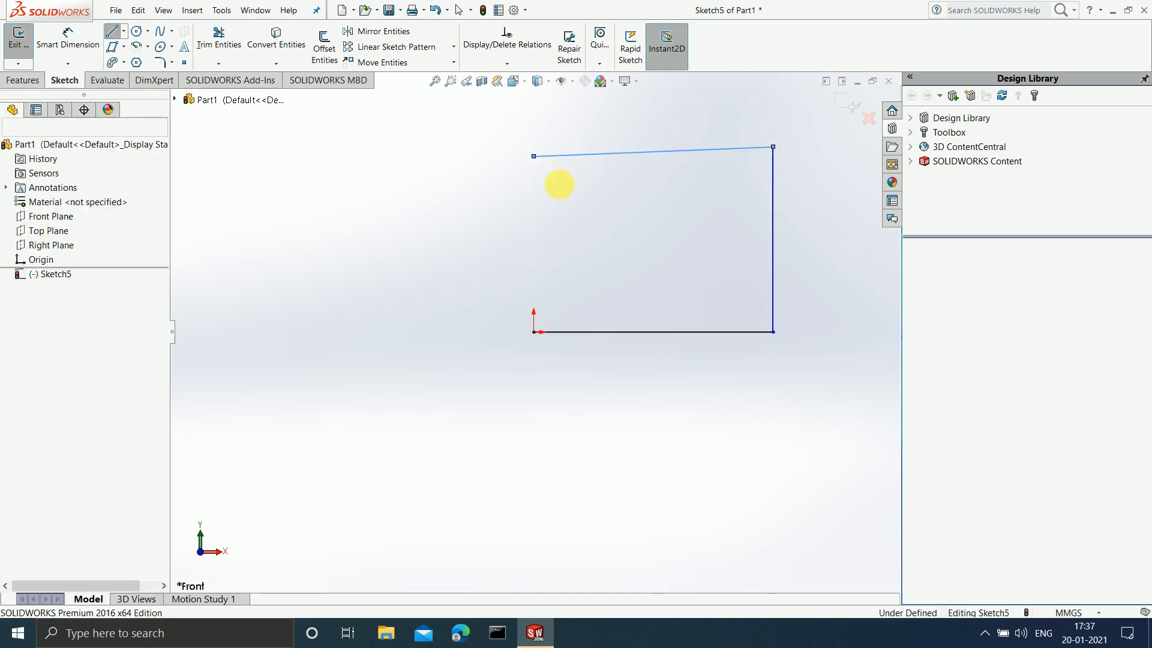
key(ctrl+z)
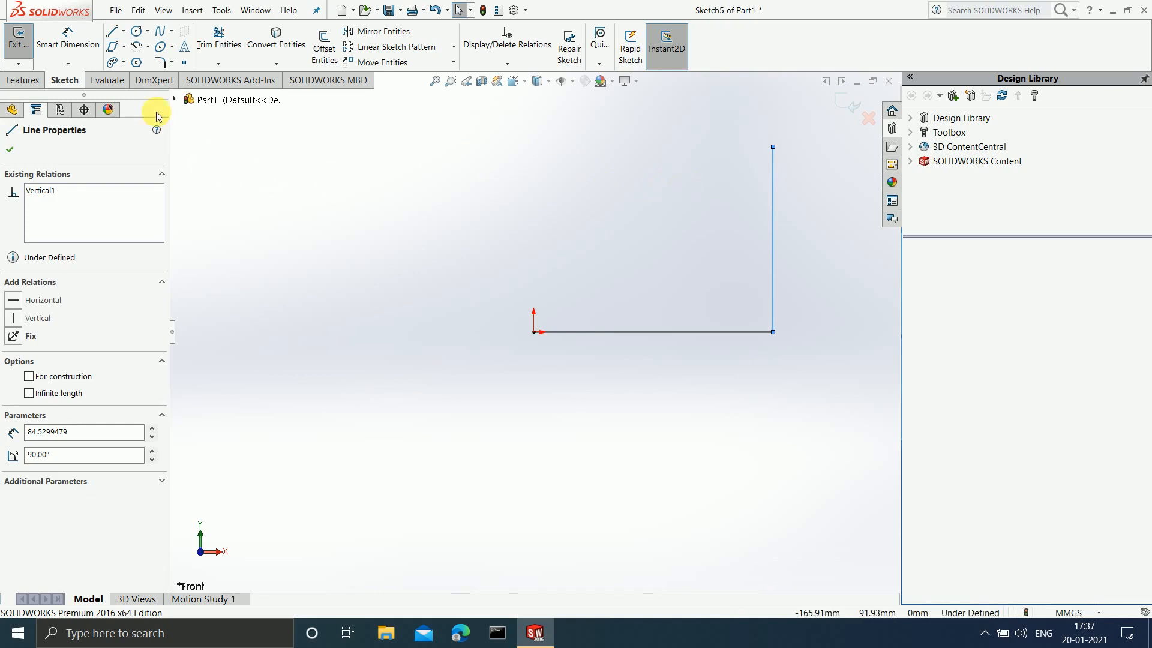
Close the rectangle with a horizontal line about 109 mm long from the vertical line's upper end and a vertical line down to the origin
click(112, 30)
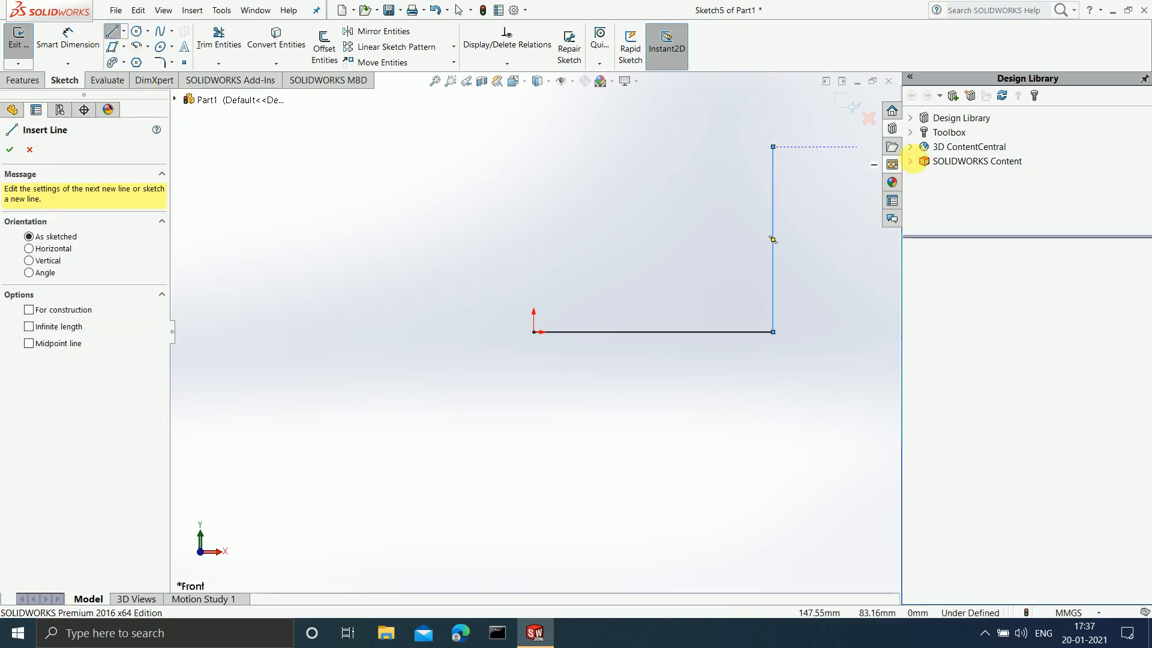
click(773, 147)
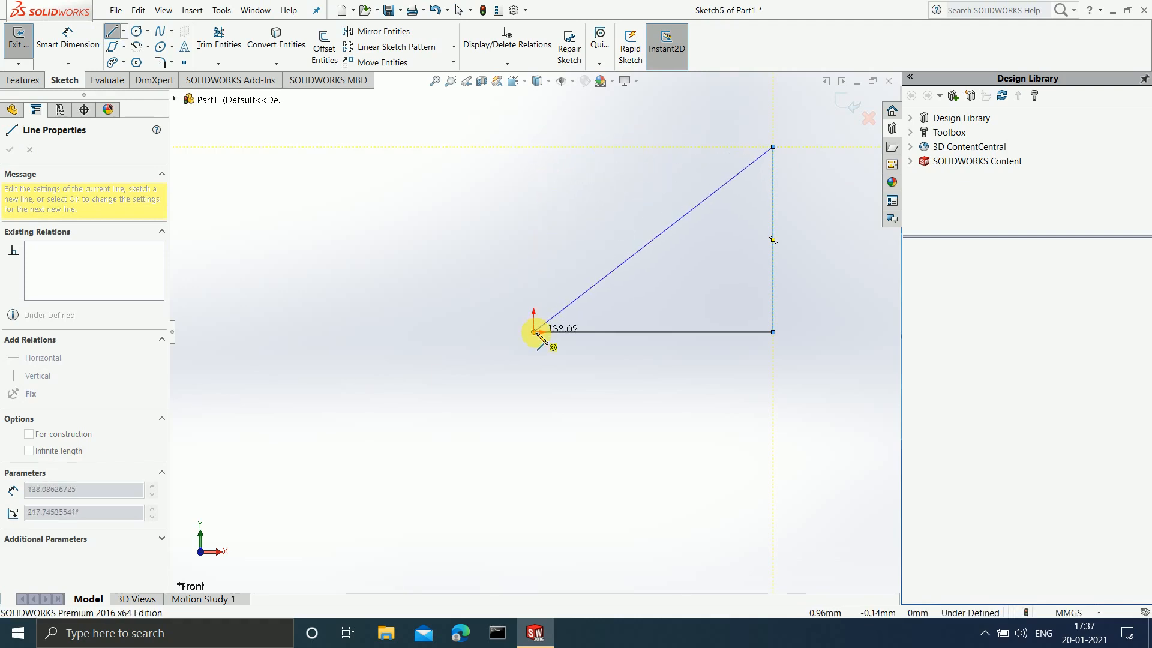
click(534, 147)
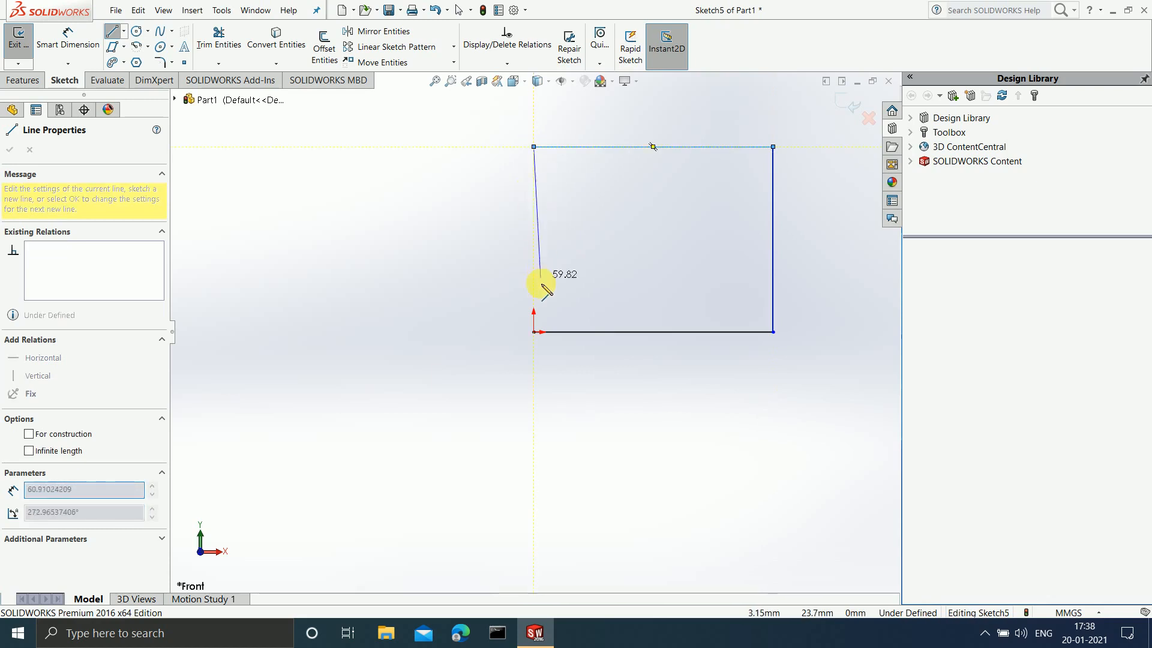
click(535, 331)
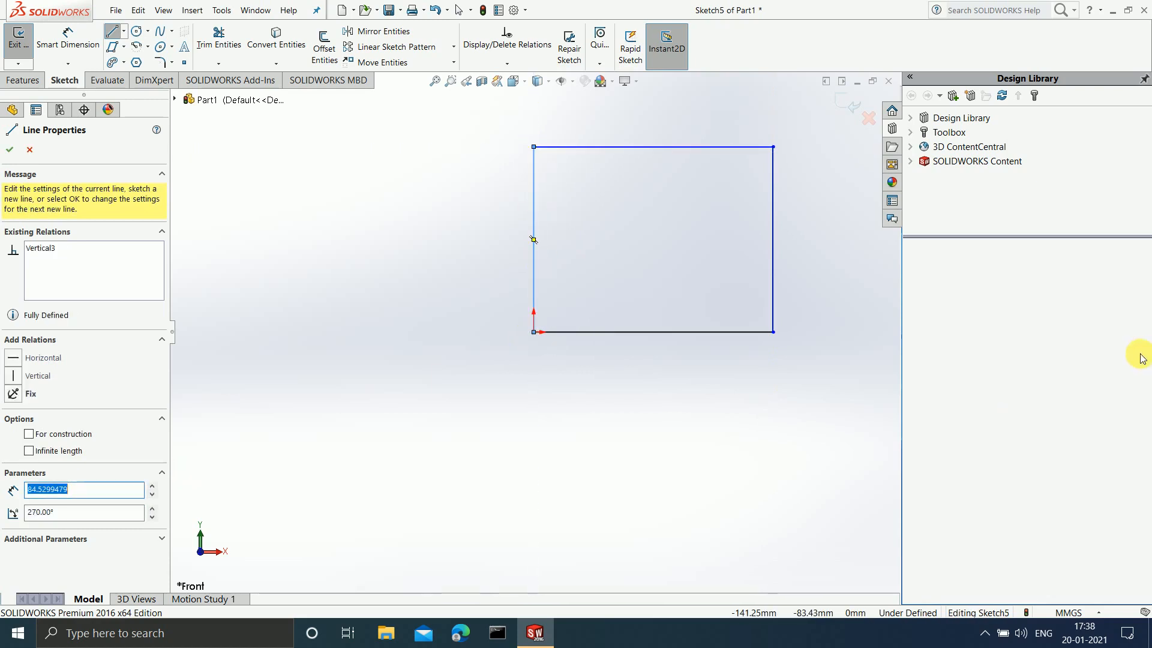
Dimension the rectangle's right vertical side with Smart Dimension and set its length to 80 mm
scroll(784, 216, up, 2)
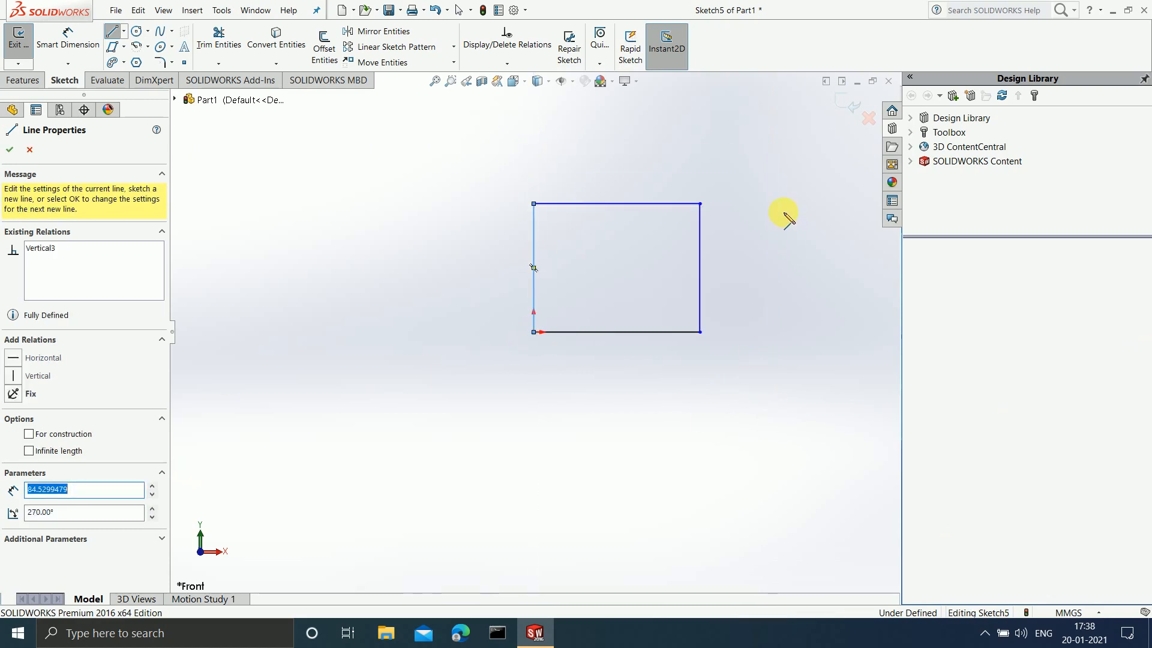
scroll(782, 216, down, 2)
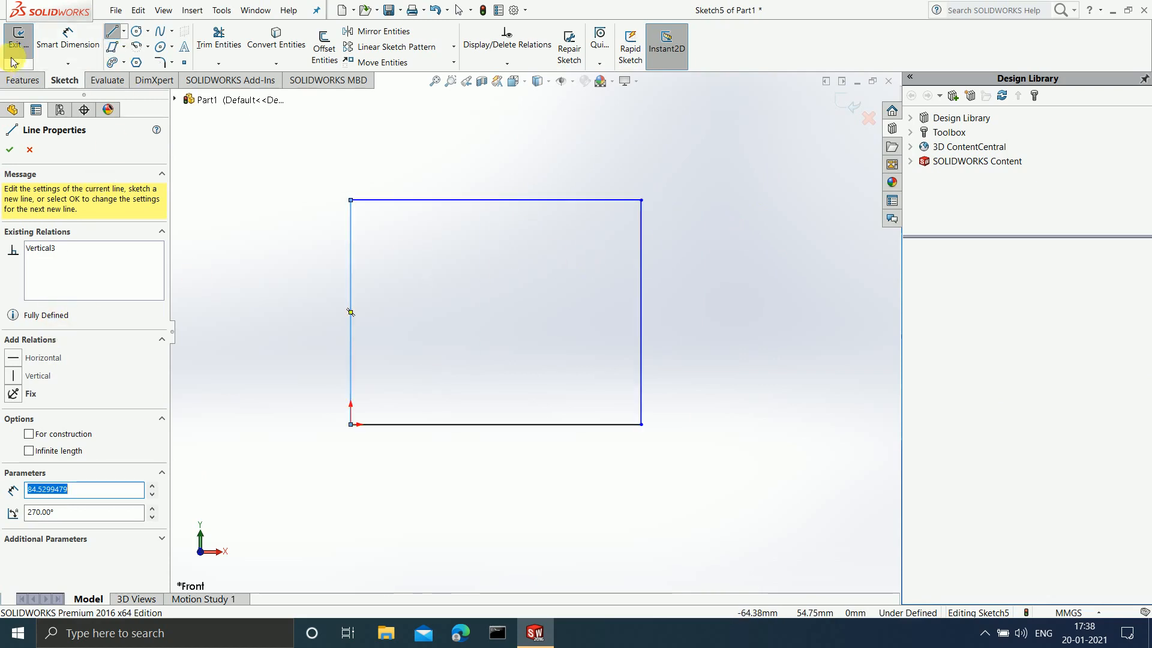
click(63, 46)
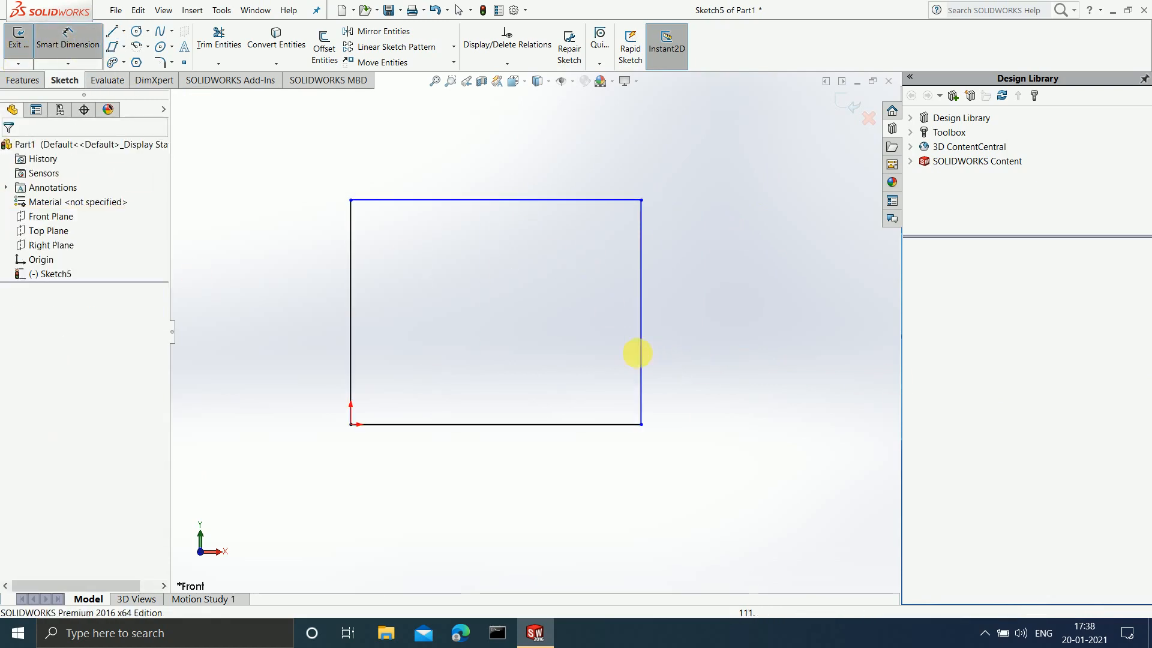
click(643, 356)
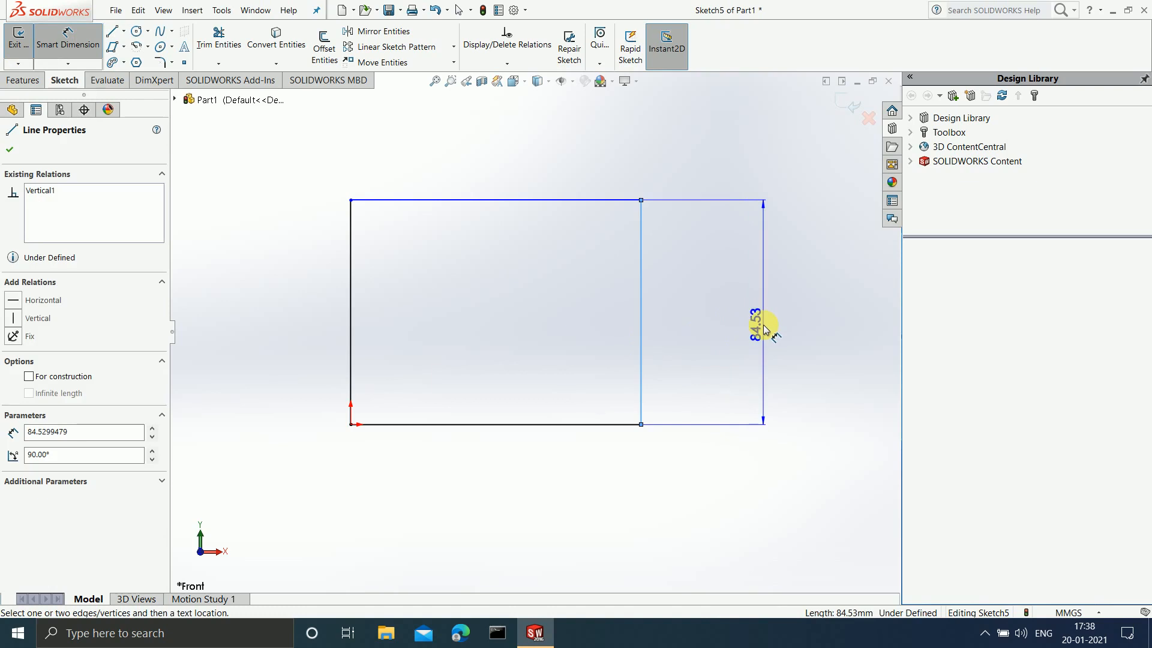
click(764, 327)
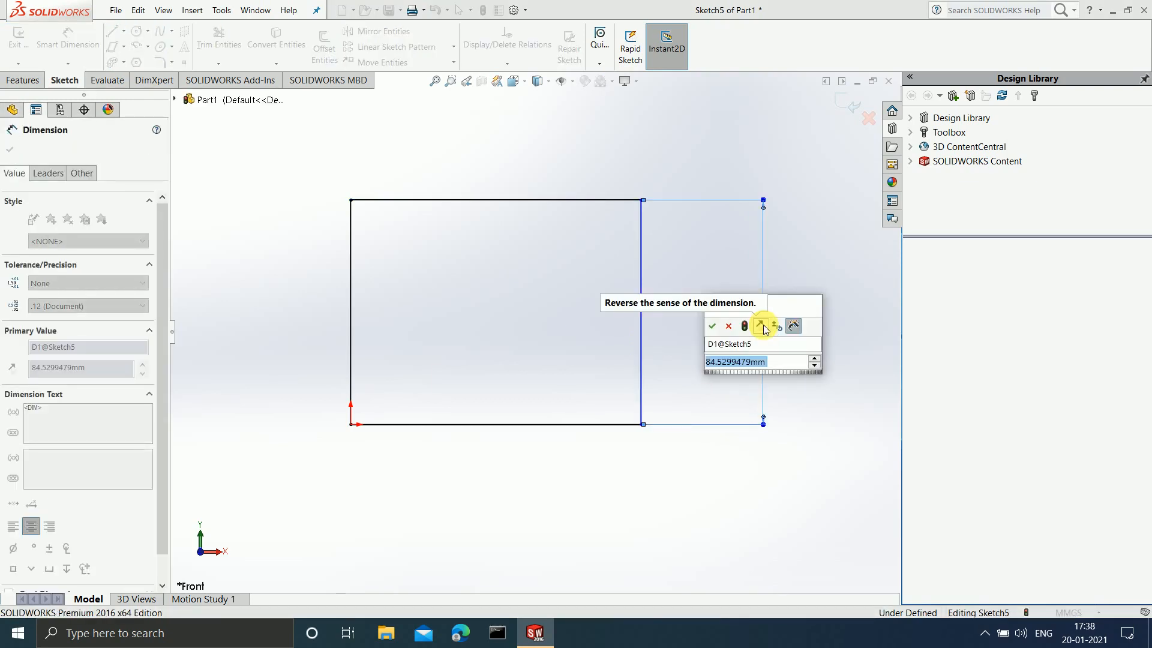
text(80)
key(Return)
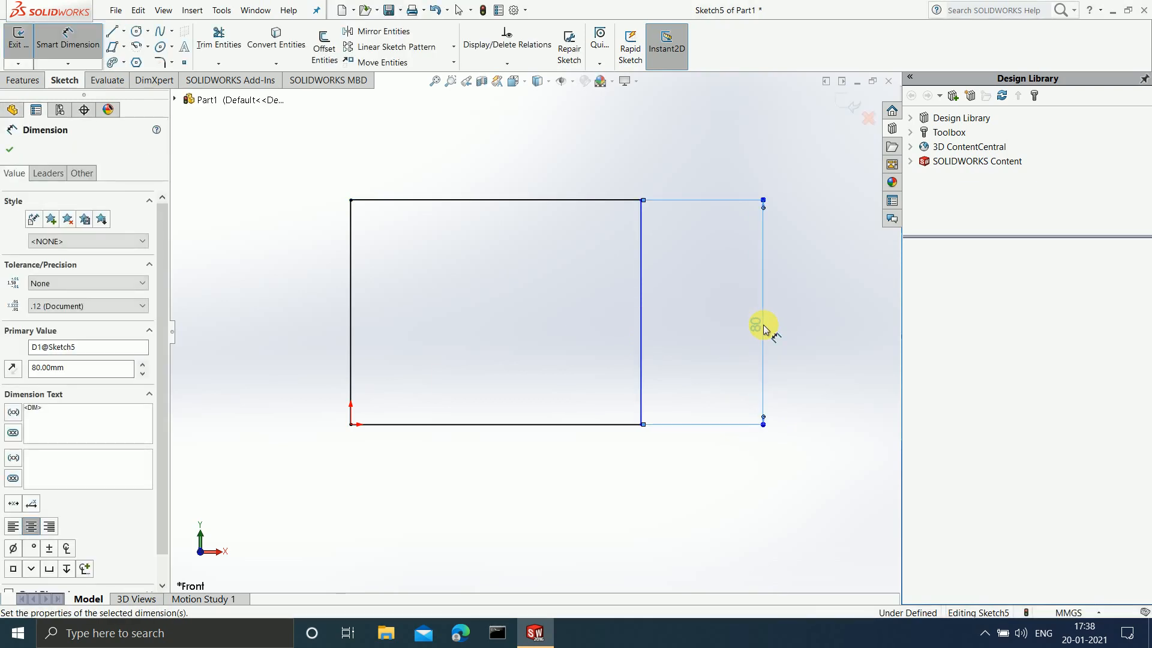
Dimension the rectangle's bottom side below it and set its length to 80 mm
click(493, 426)
click(478, 510)
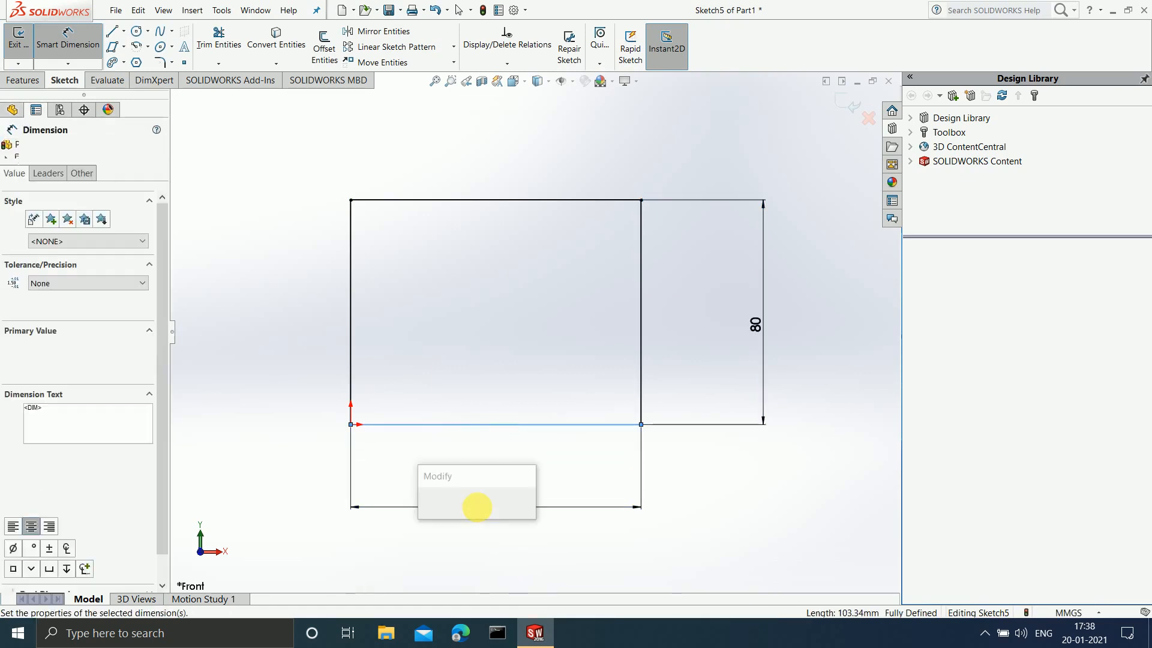
text(80)
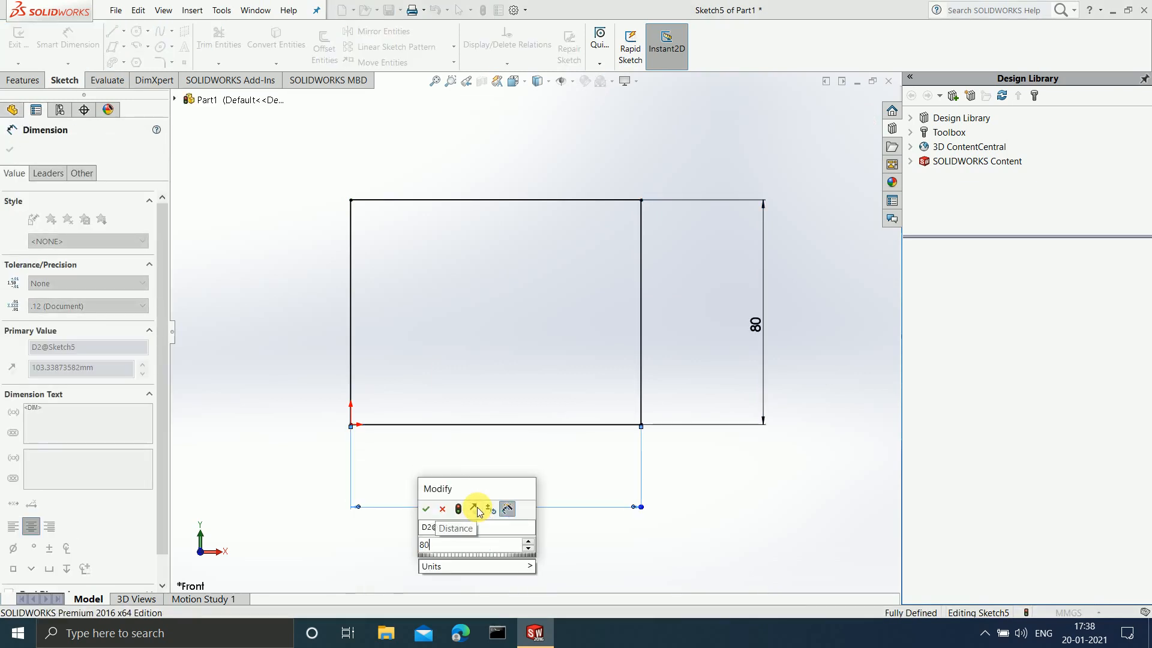
key(Return)
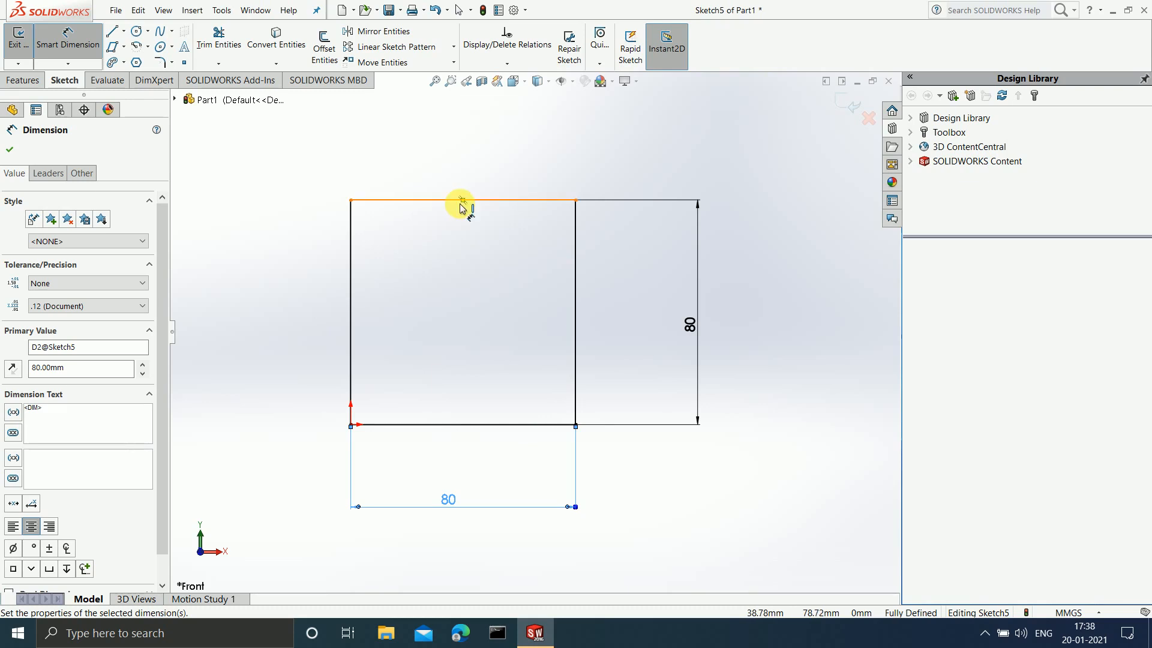
Dimension the square's top side above it, adding it as a driven dimension
click(506, 200)
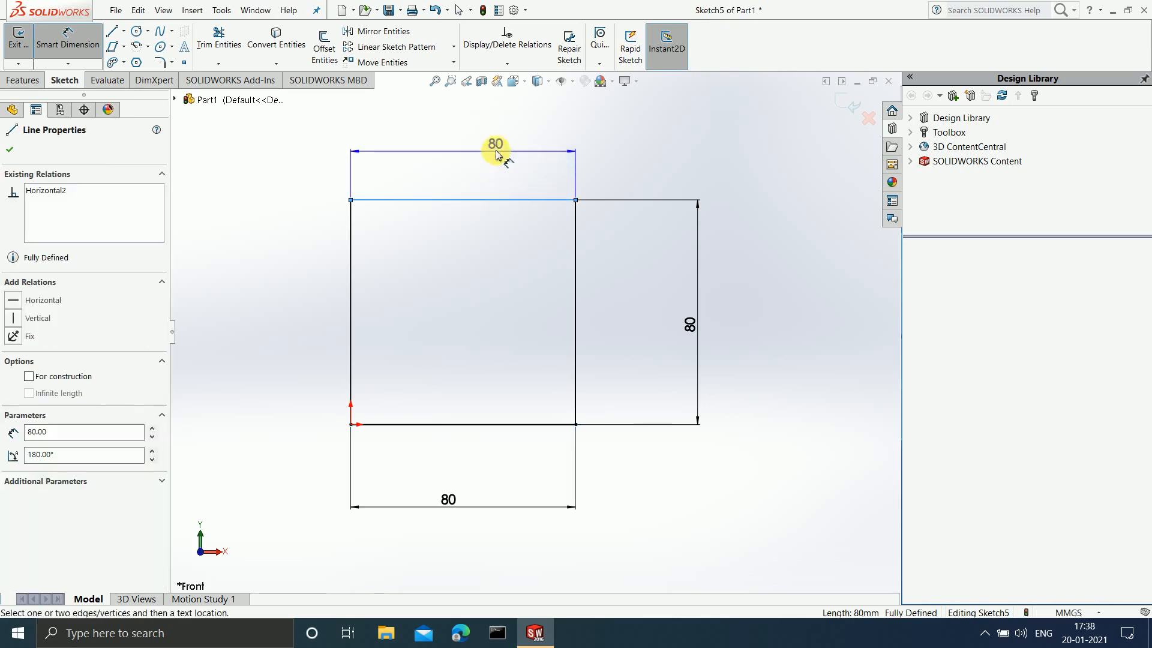
click(454, 140)
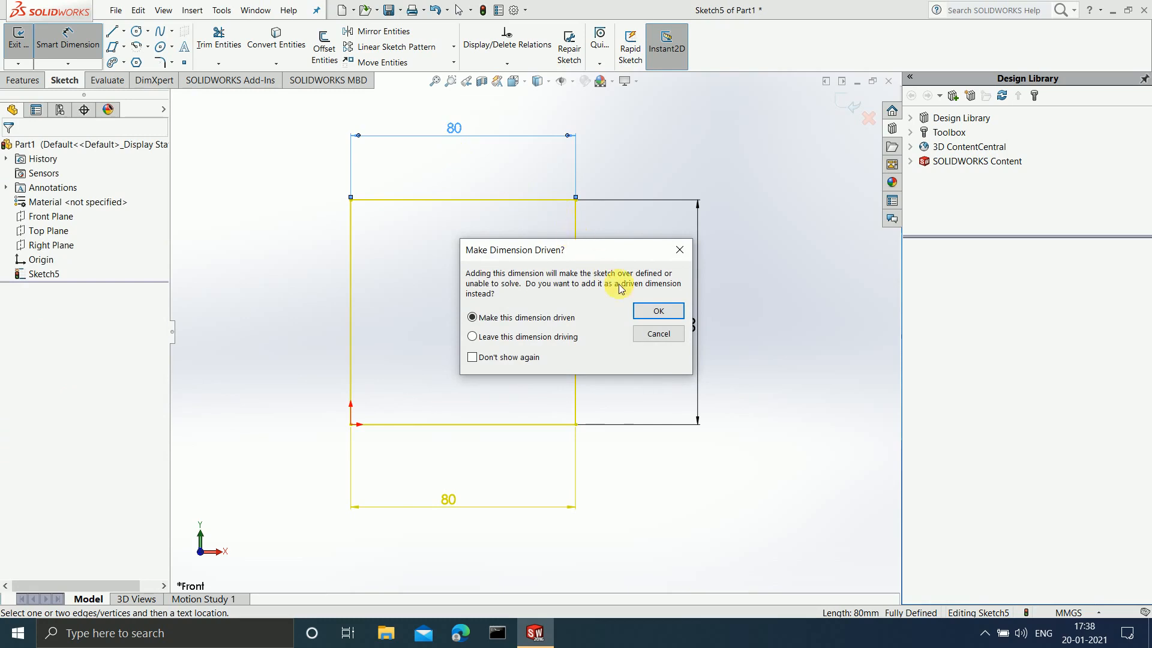
click(654, 310)
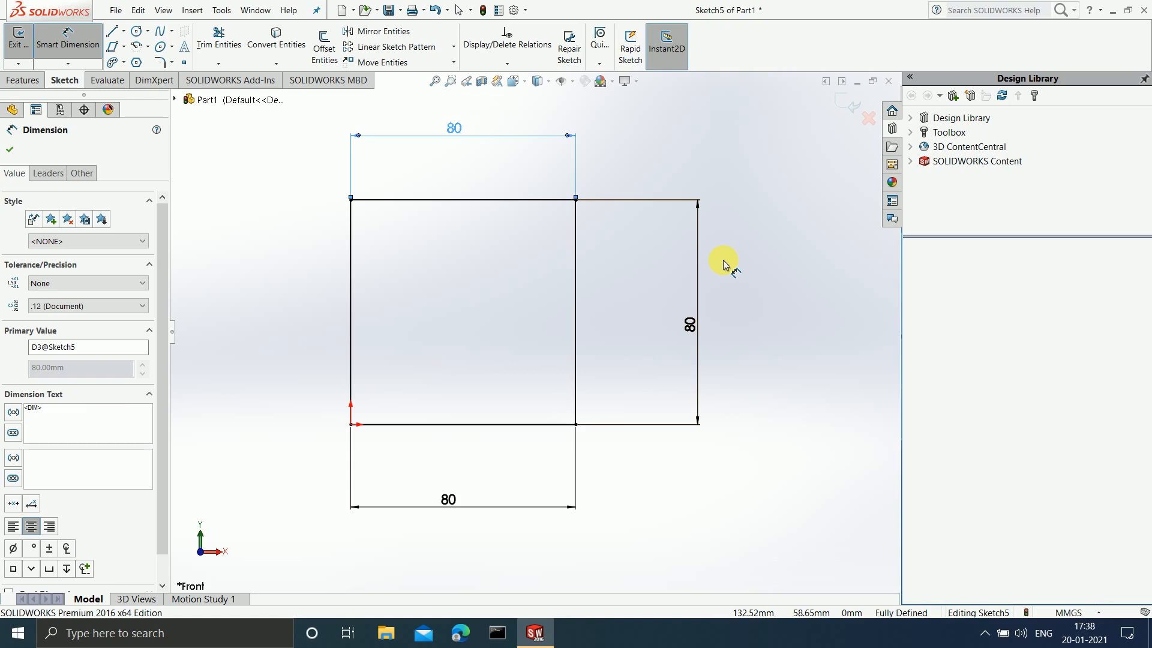
Exit the square sketch discarding its changes, and start a new sketch on the Front Plane
click(866, 120)
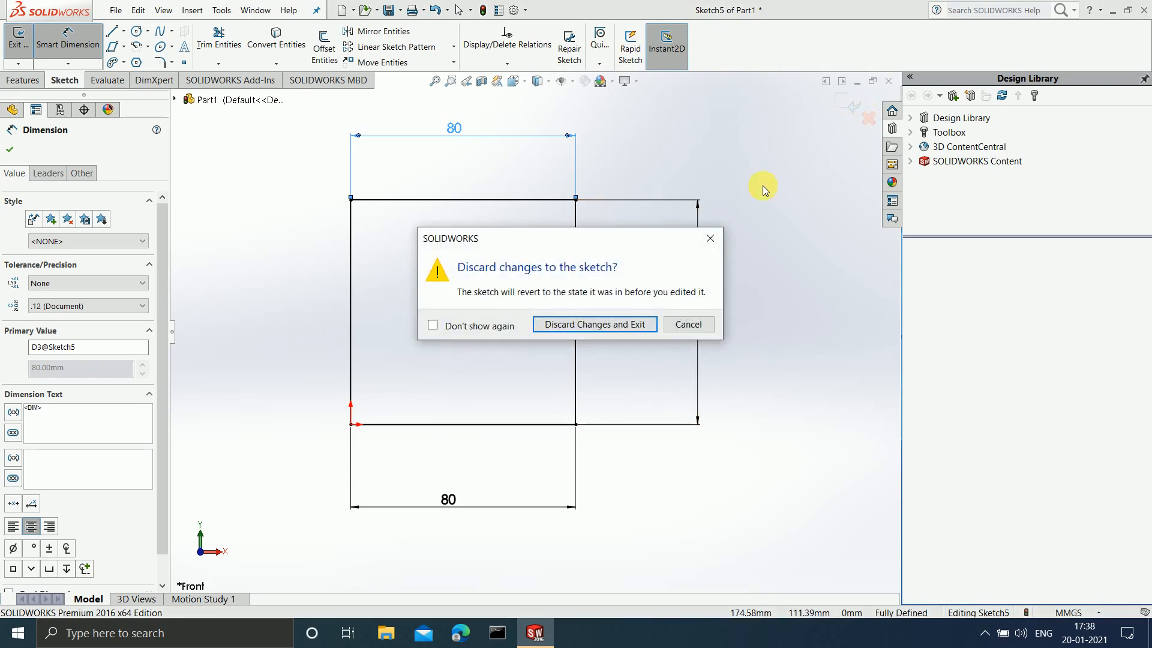
click(602, 325)
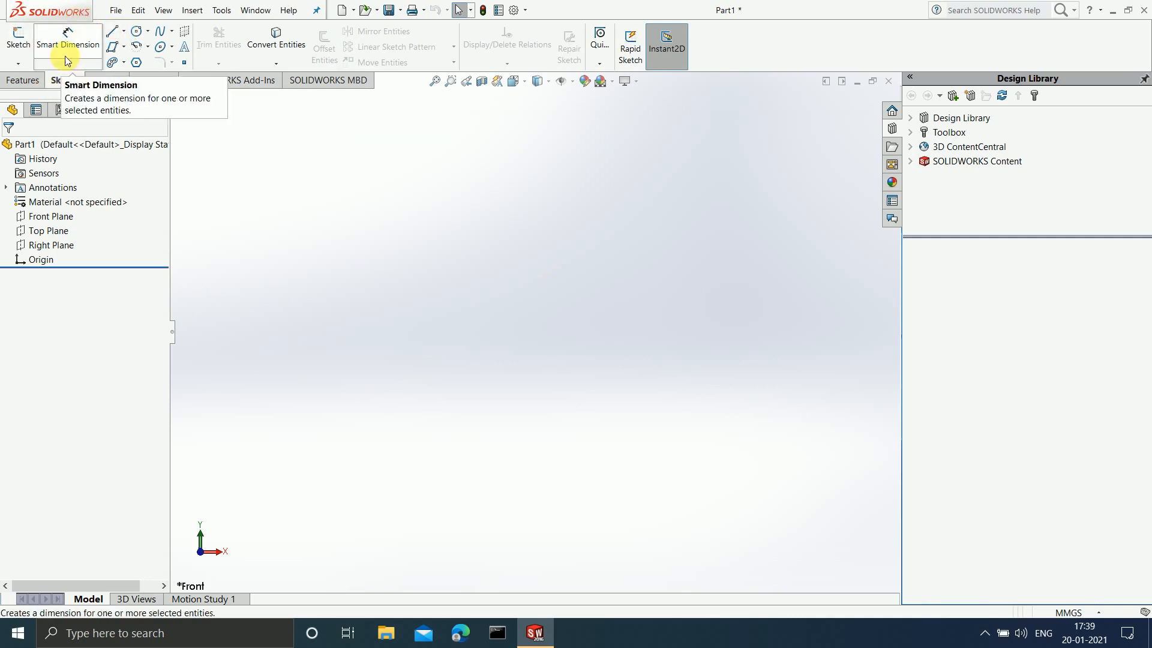
click(63, 216)
click(32, 58)
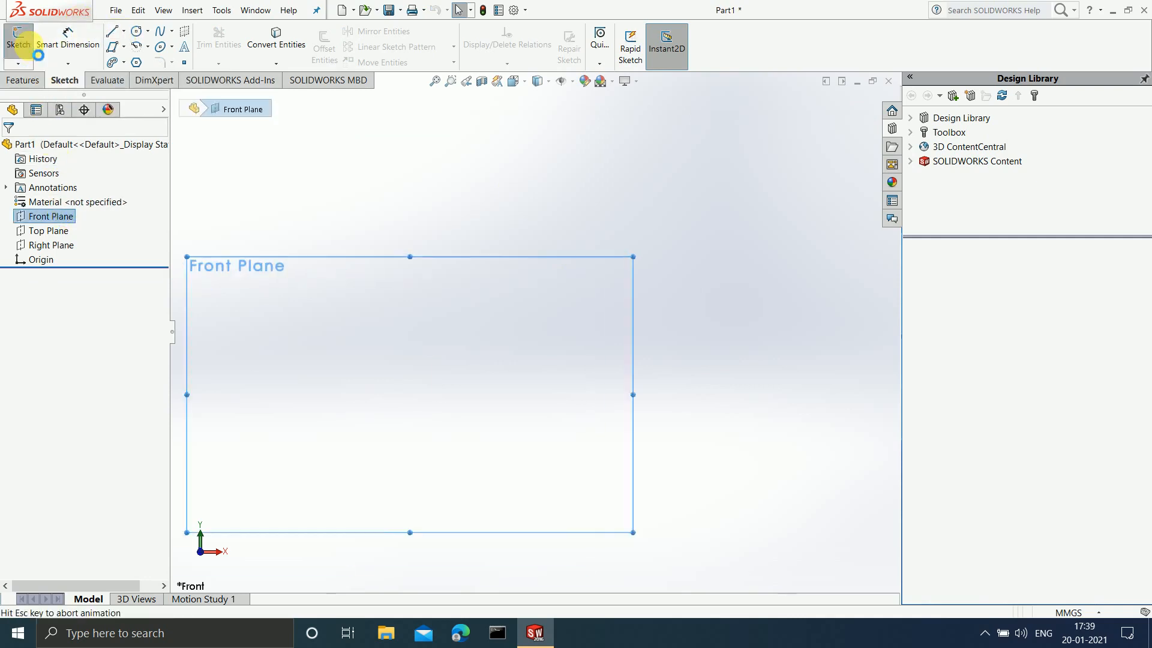
Draw a horizontal line about 74 mm long from the origin and a vertical line about 82 mm up from its end
click(112, 31)
click(535, 334)
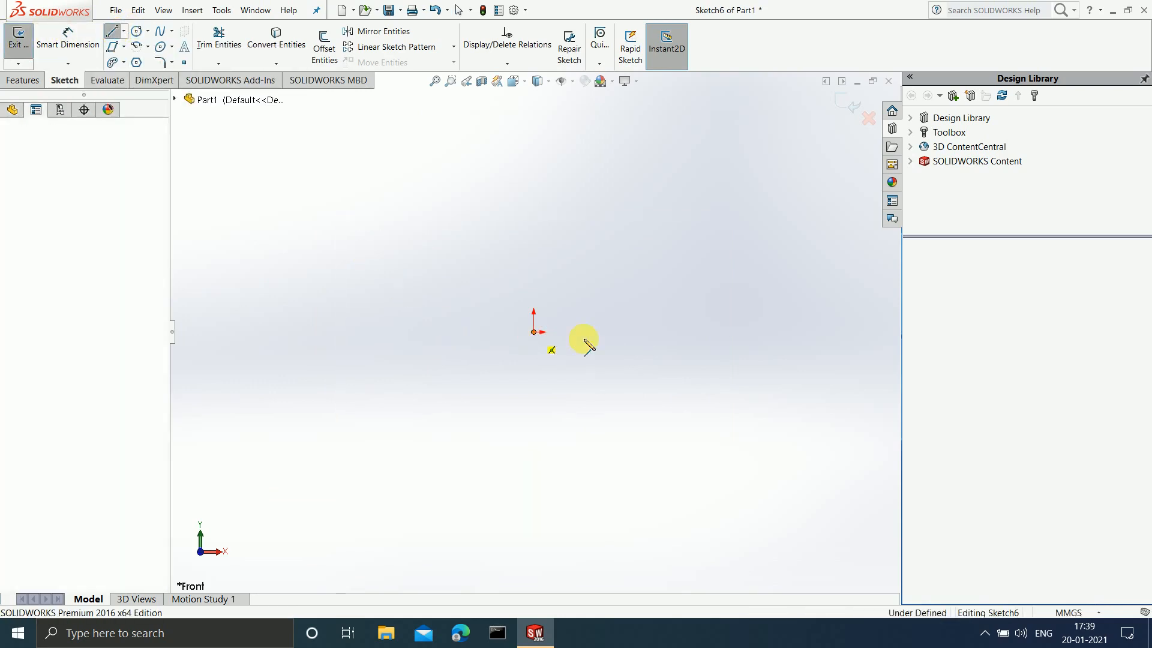
click(697, 331)
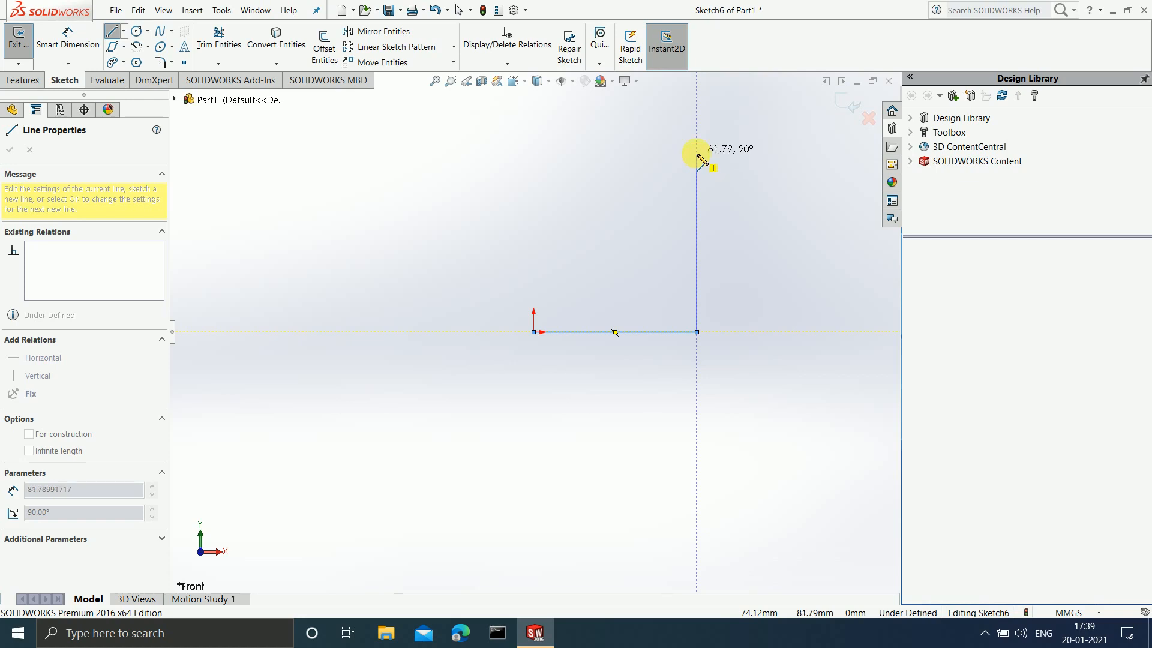
double_click(696, 153)
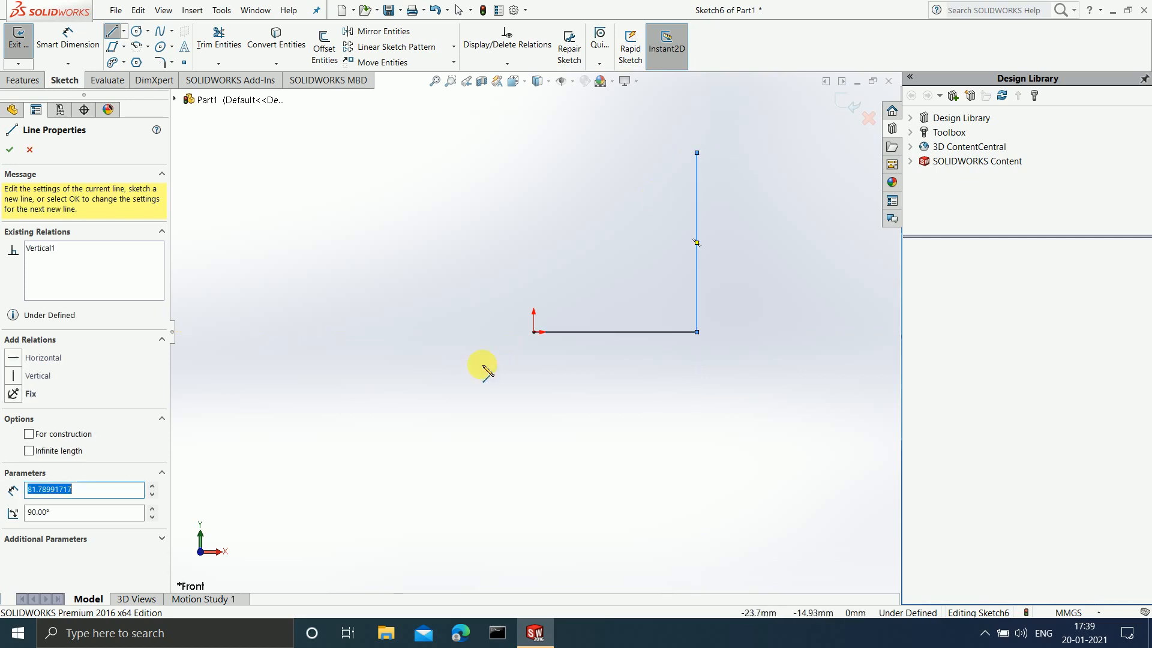
click(697, 153)
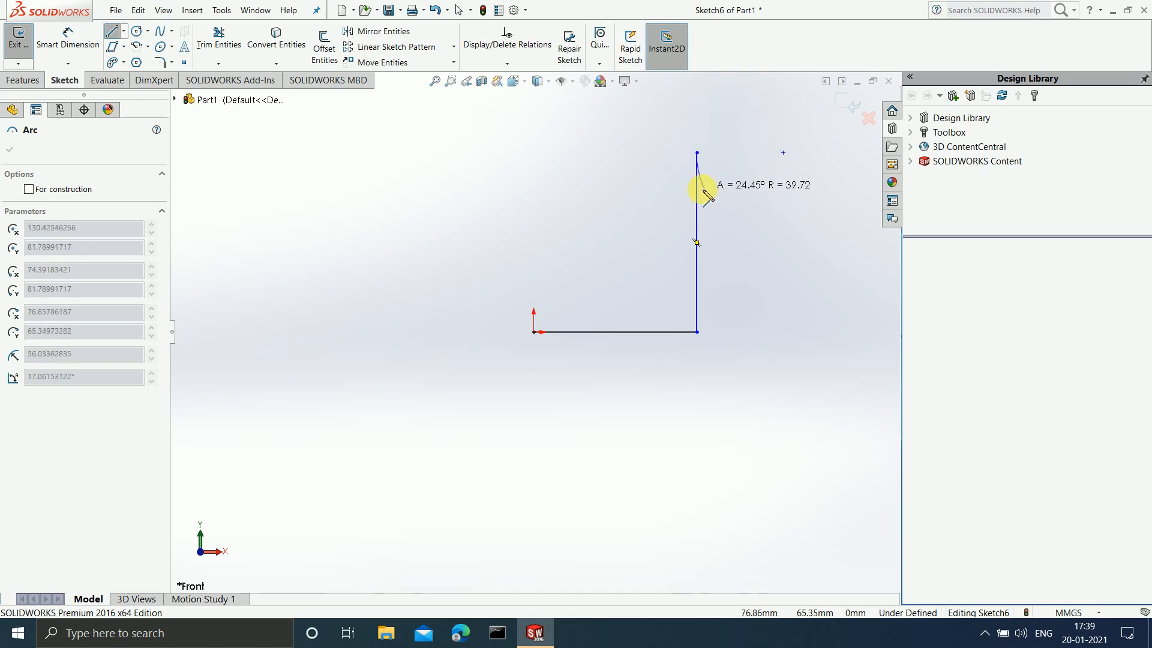
key(Escape)
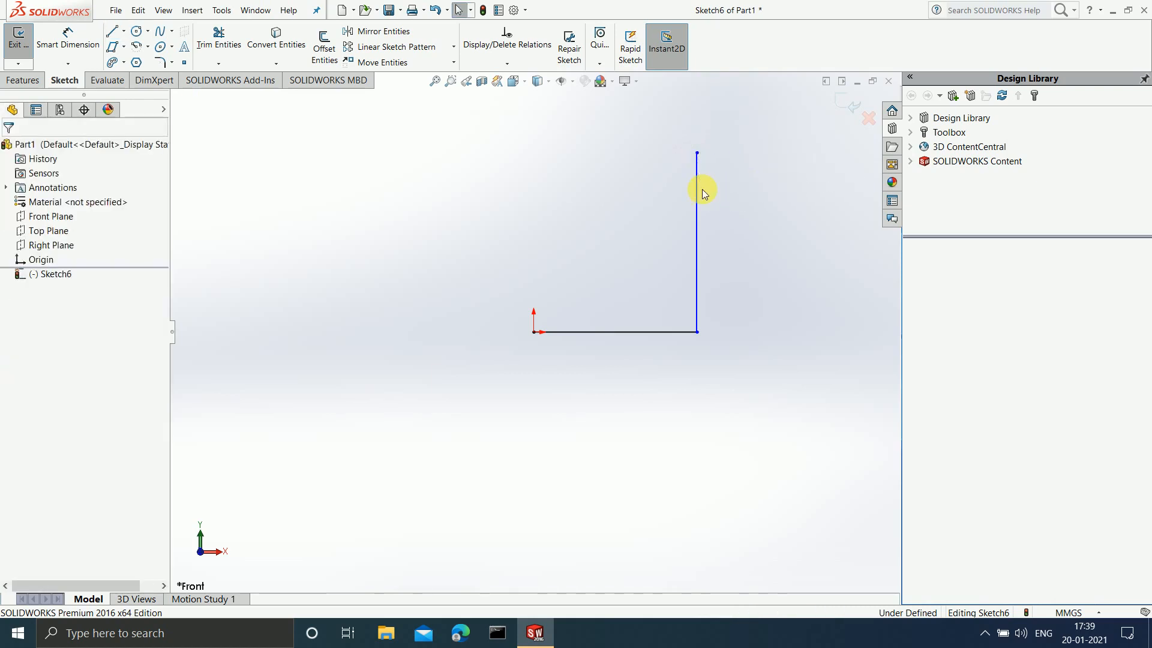
With the Line tool, add a 180° arc of about 37 mm radius from the vertical line's upper end, then a vertical line down to the origin
click(112, 31)
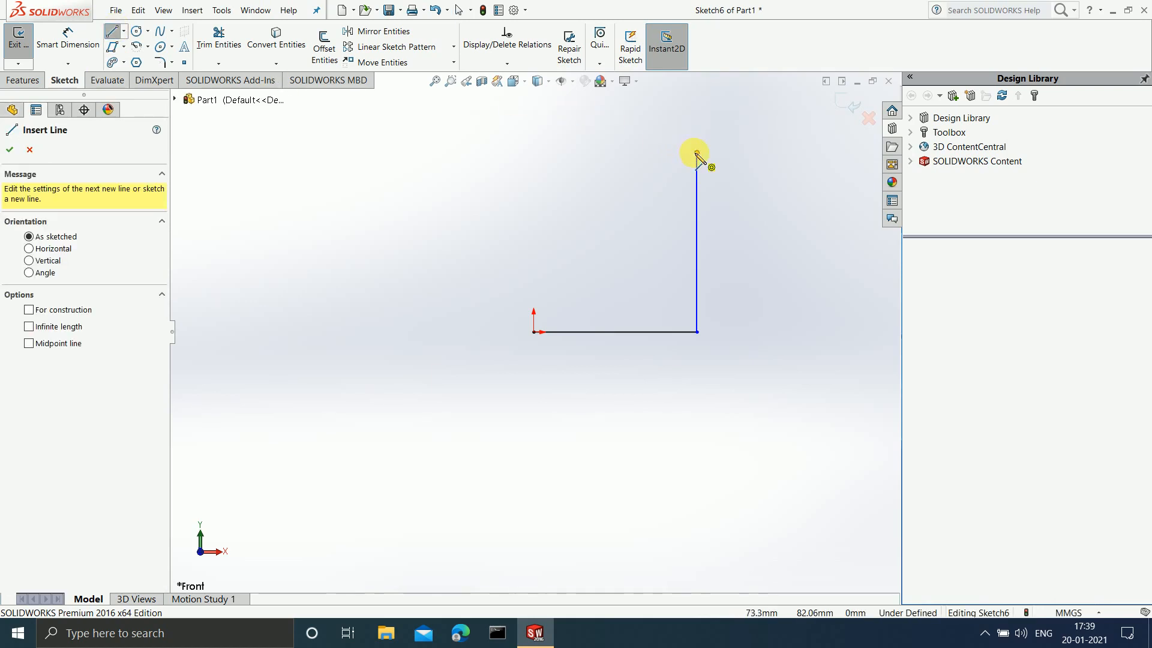
click(697, 153)
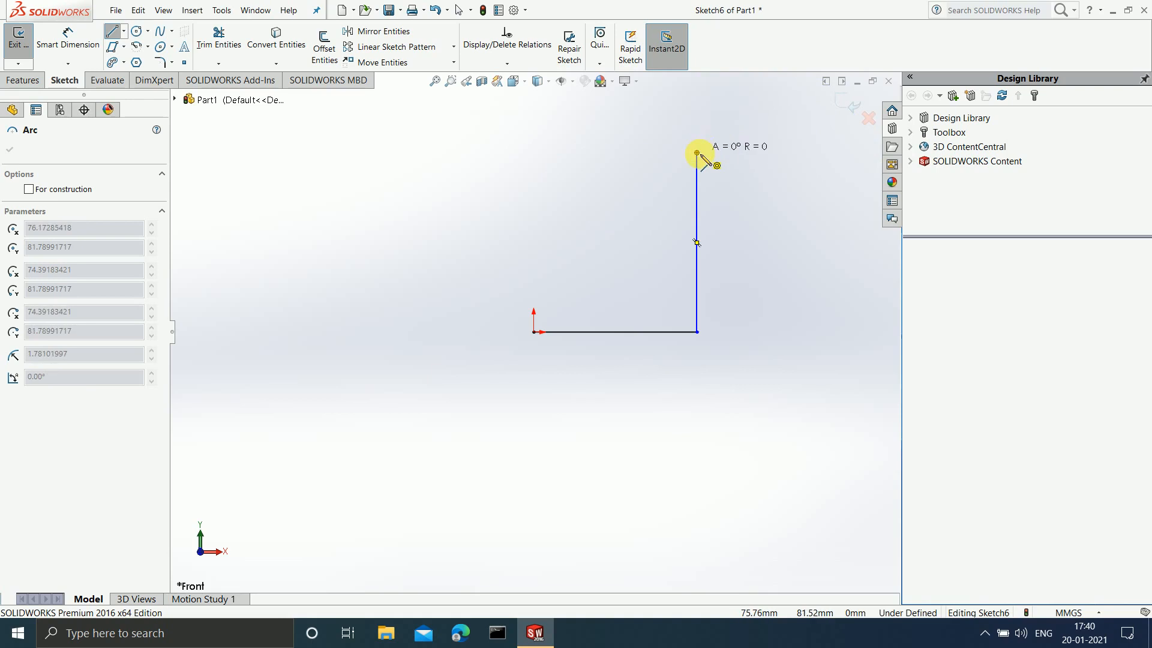
click(871, 152)
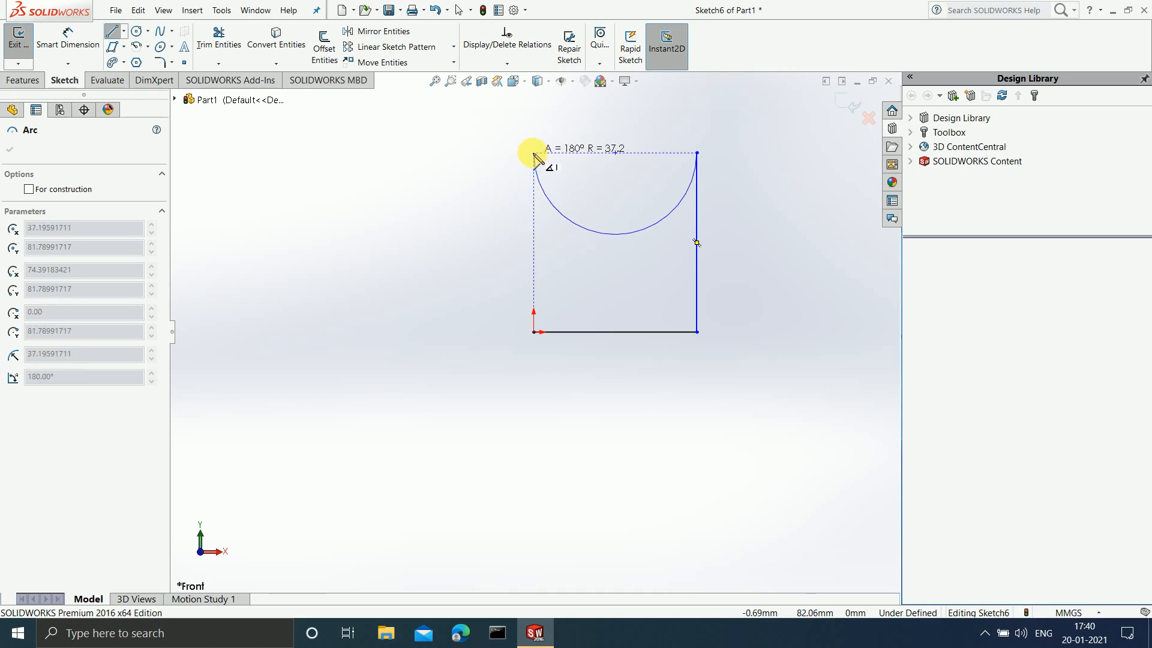
click(535, 155)
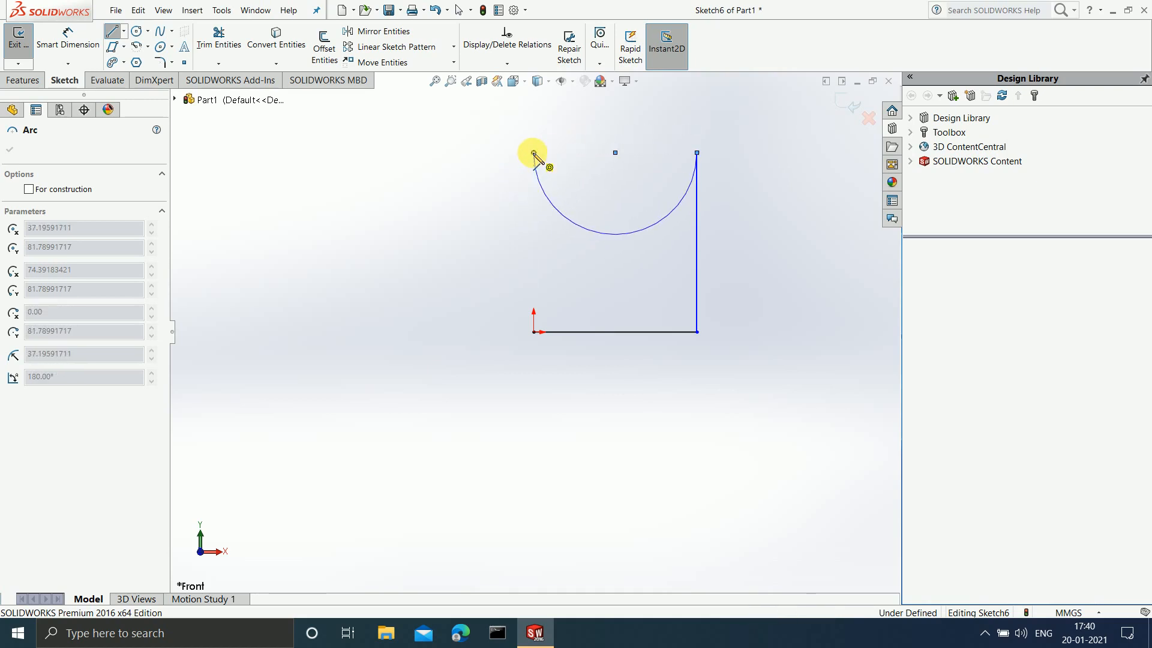
click(534, 331)
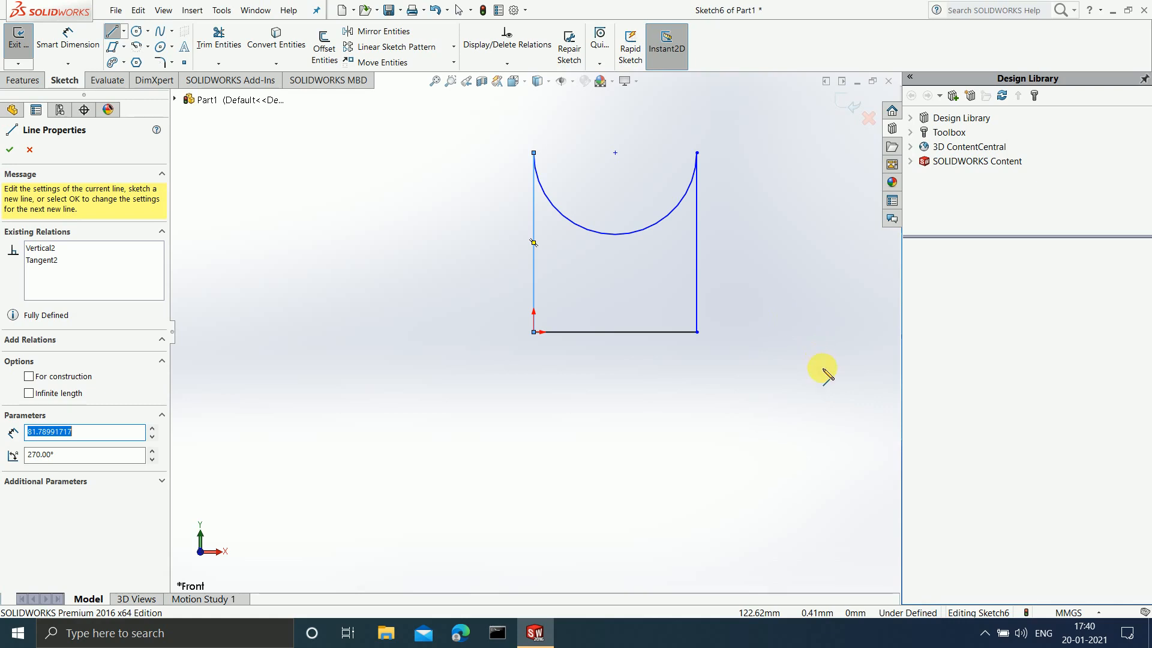
click(984, 633)
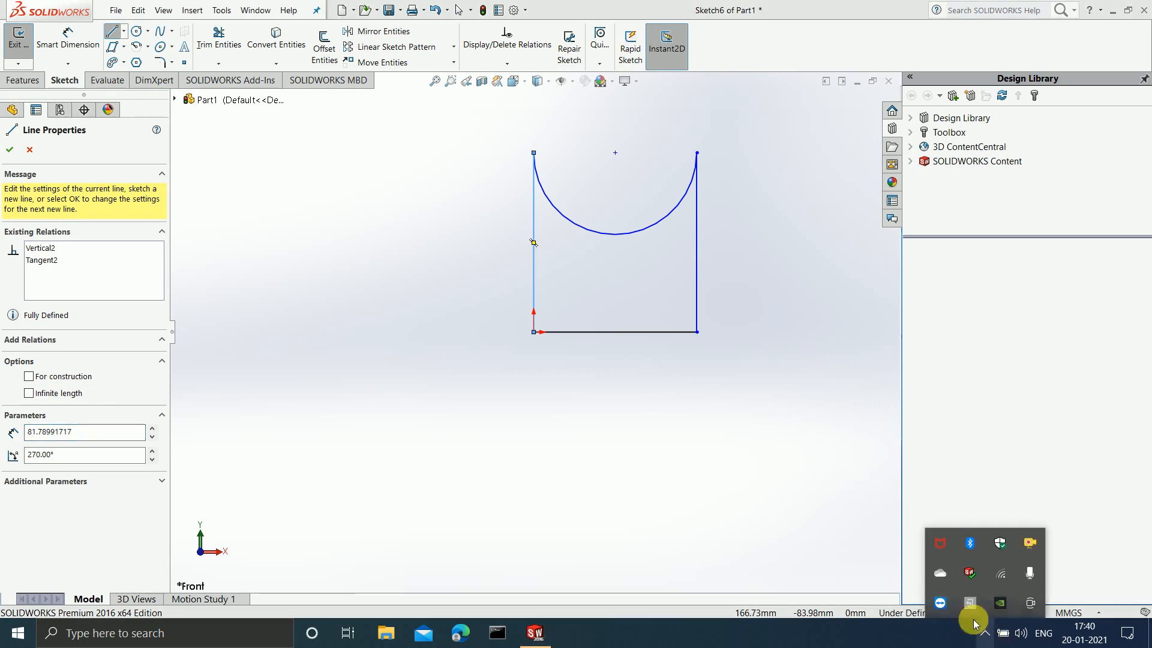